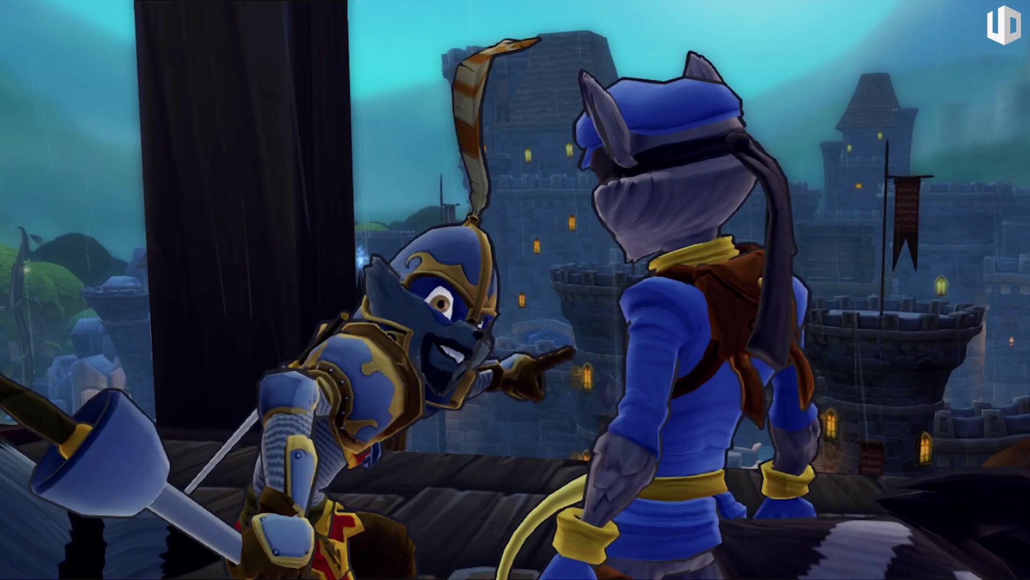
# Switch to the UPBGE window showing the rocky game level through its camera.
pyautogui.hotkey('alt', 'Tab')
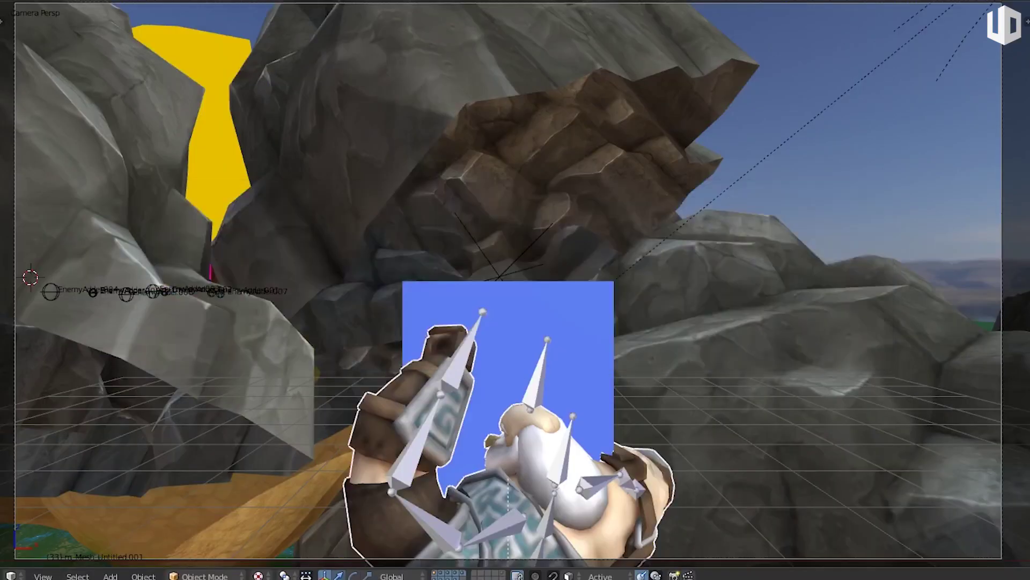
# Start the embedded game and walk the character away from the red doors along the wall.
pyautogui.press('p')
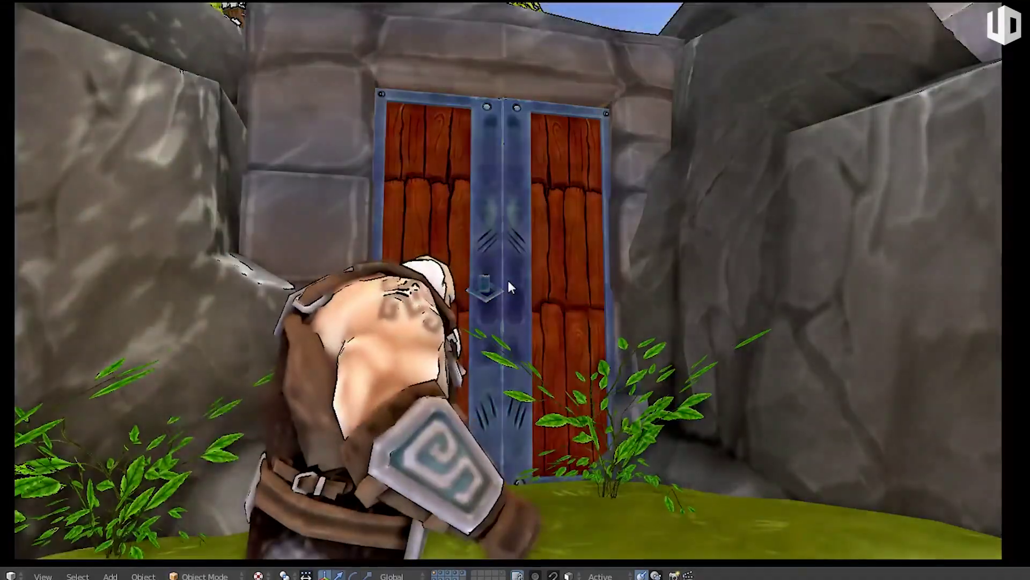
pyautogui.press('w')
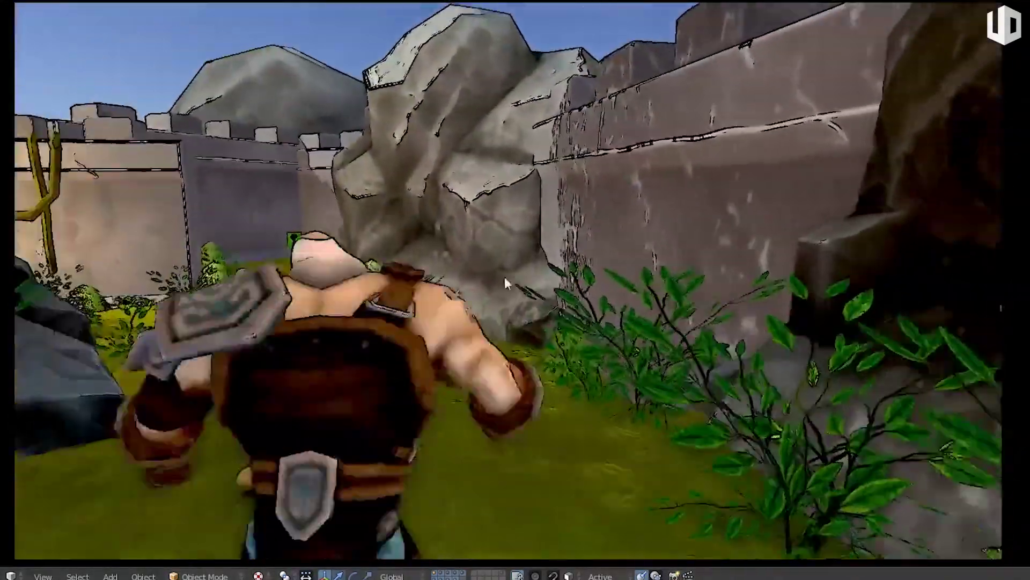
pyautogui.press('a')
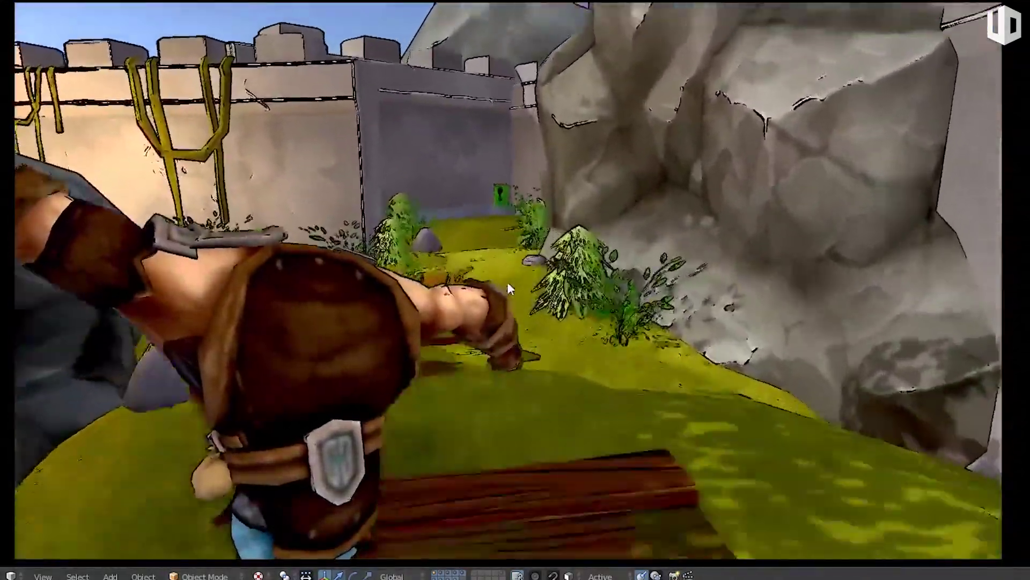
pyautogui.press('s')
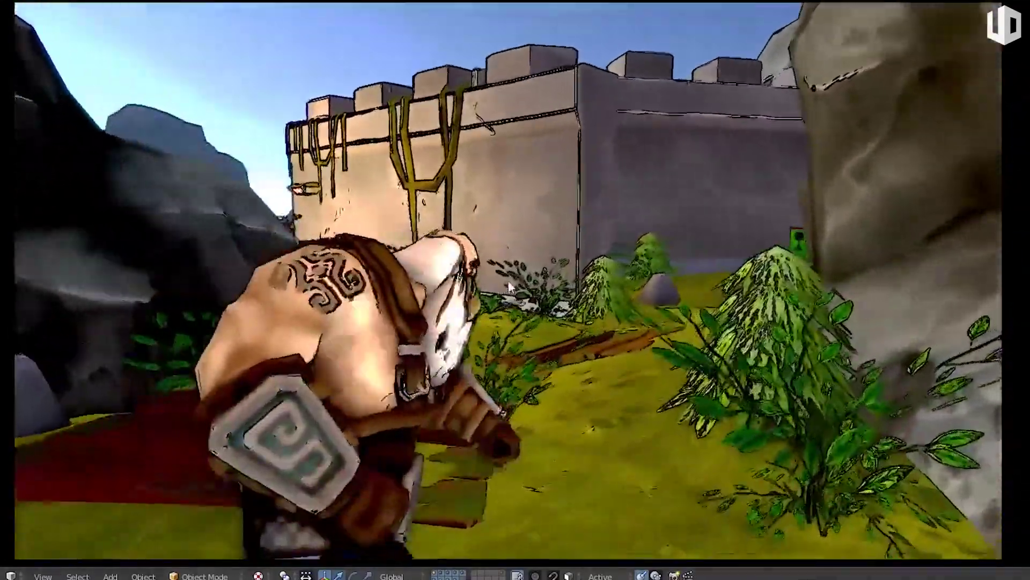
pyautogui.press('w')
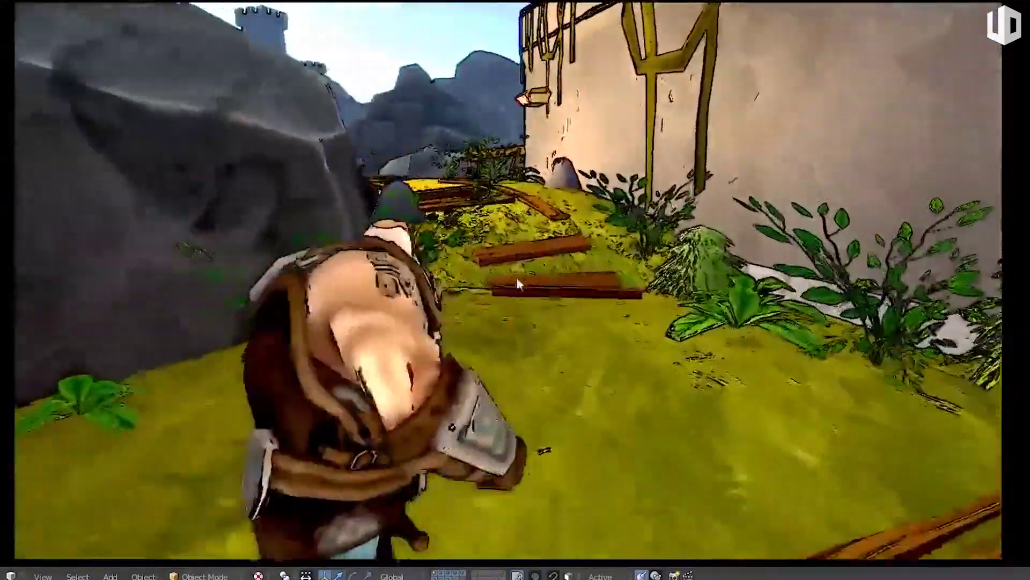
pyautogui.press('a')
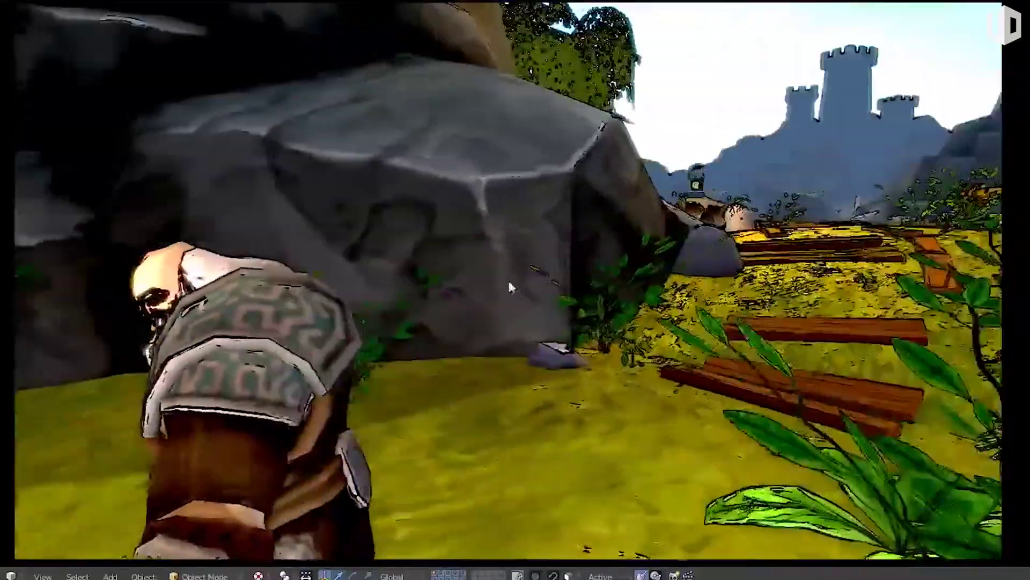
pyautogui.press('a')
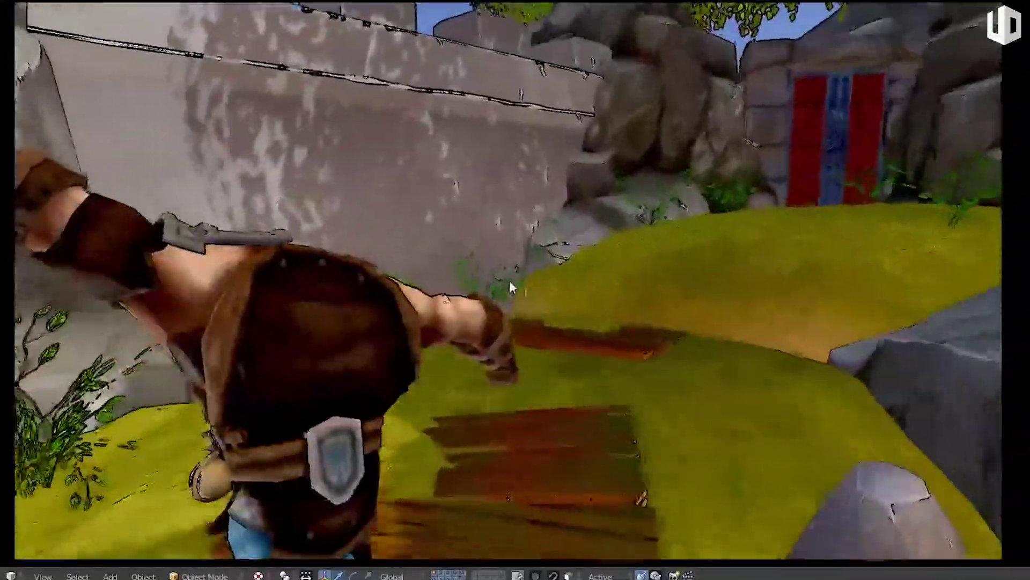
pyautogui.press('s')
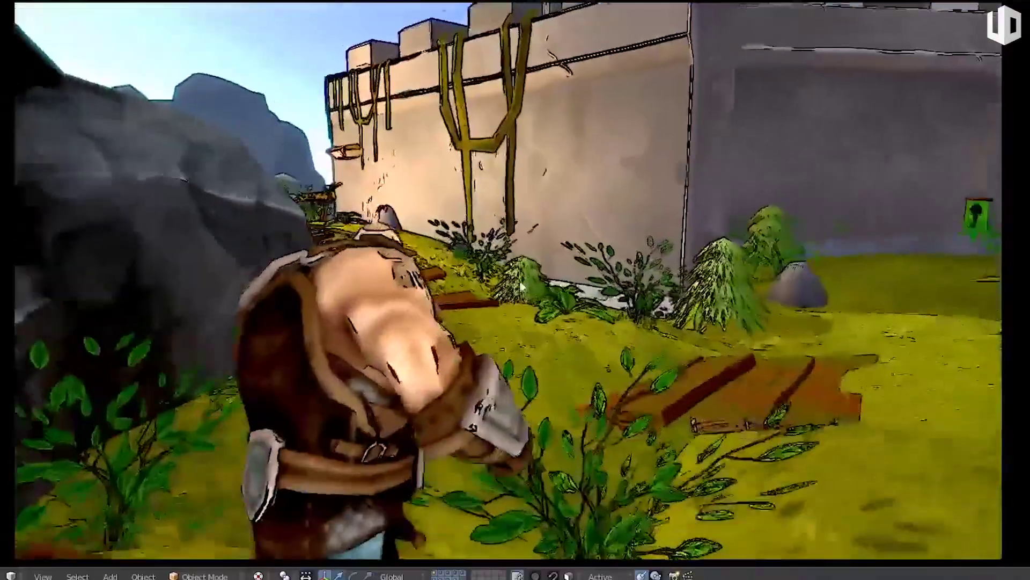
# Walk the character along the path toward the castle, across the planks and into the courtyard.
pyautogui.press('a')
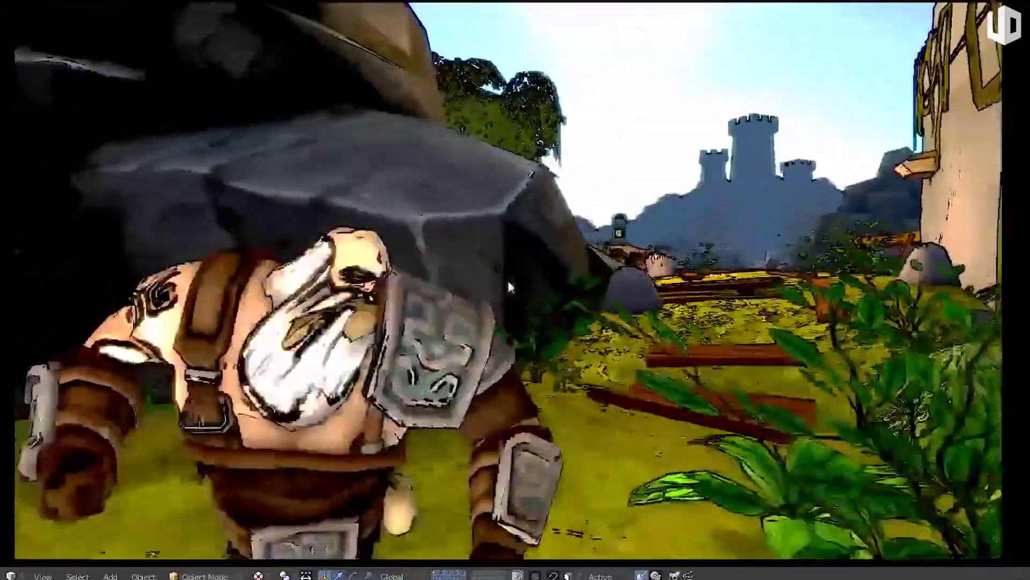
pyautogui.press('s')
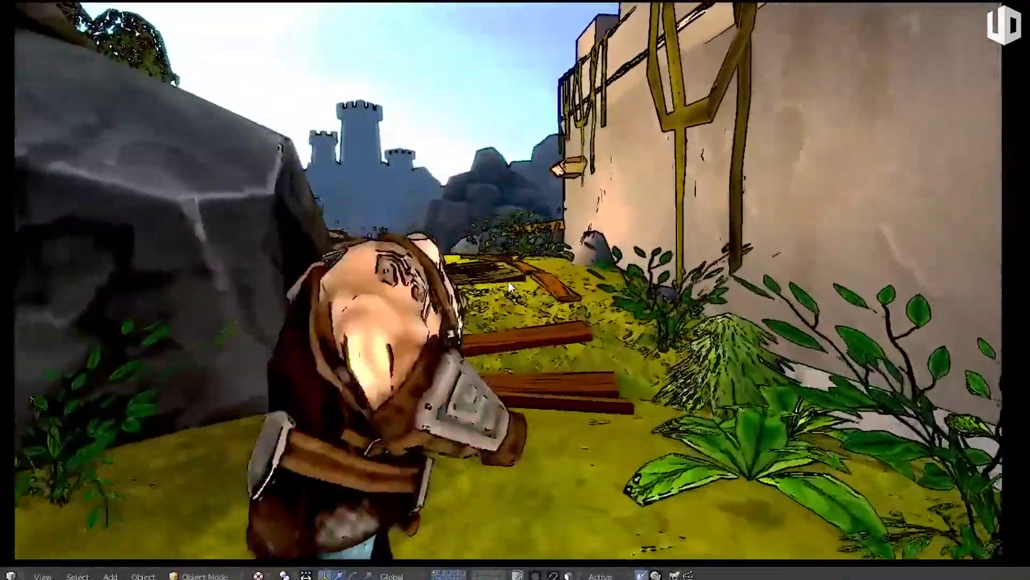
pyautogui.press('w')
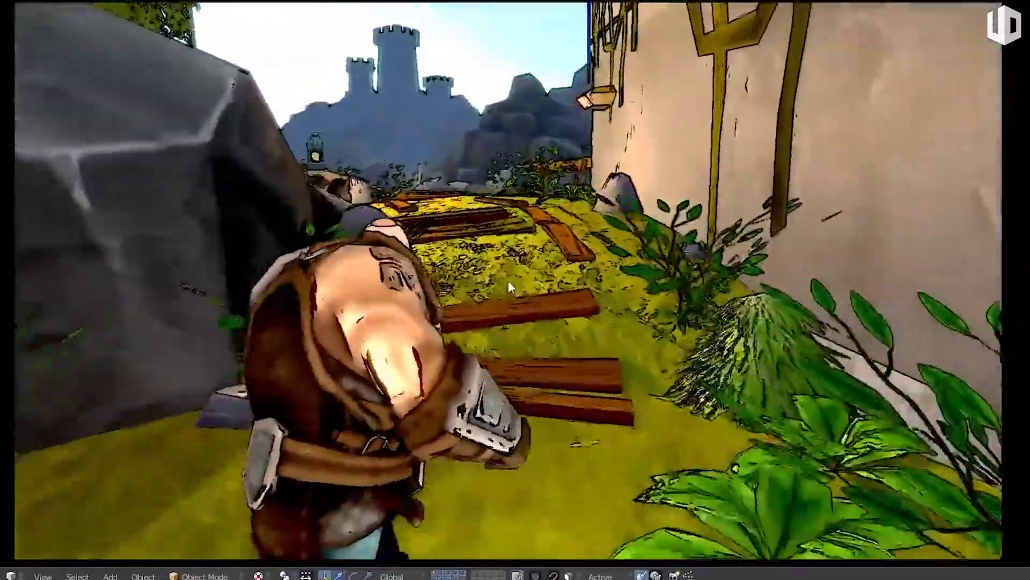
pyautogui.press('a')
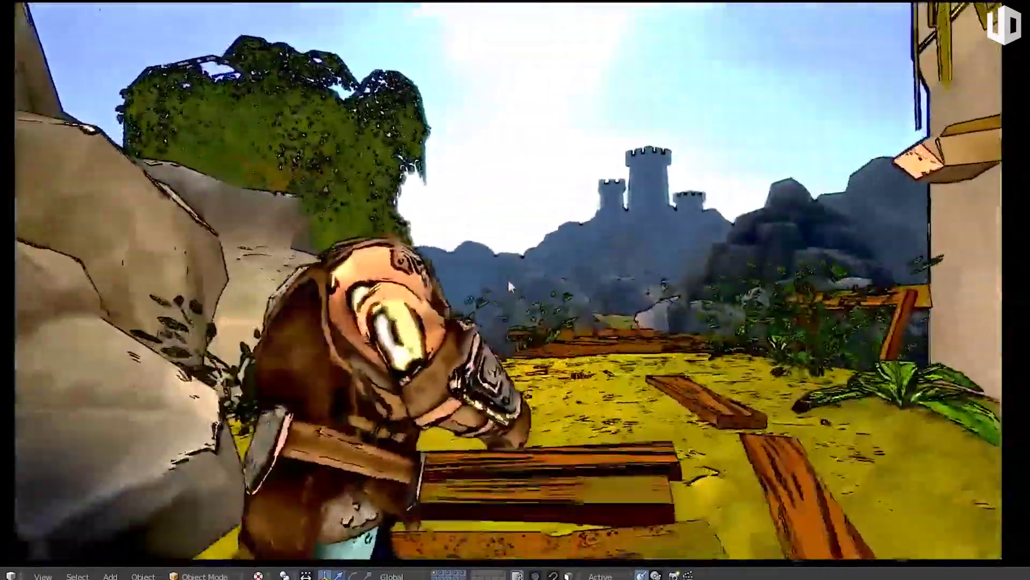
pyautogui.press('d')
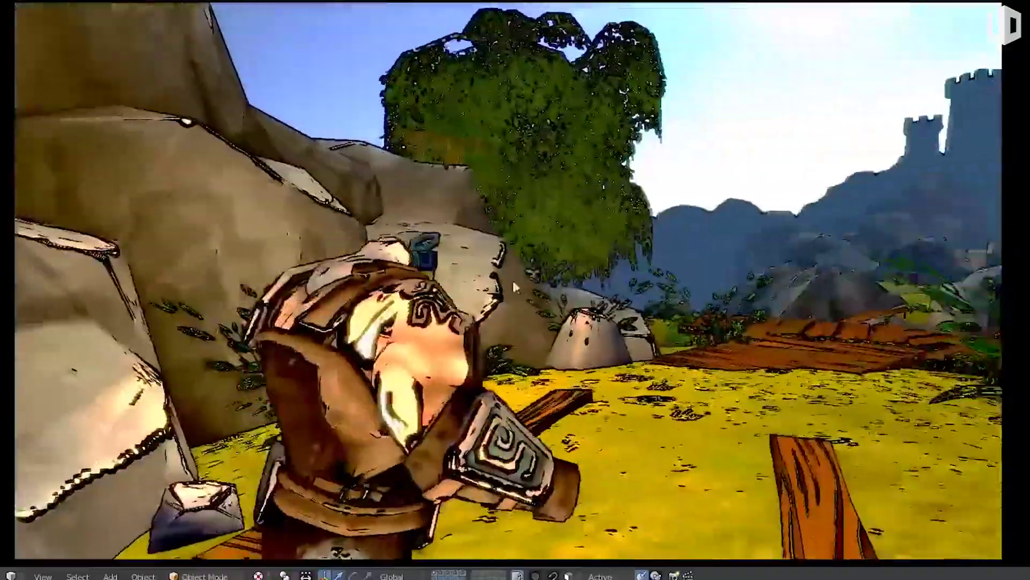
pyautogui.press('a')
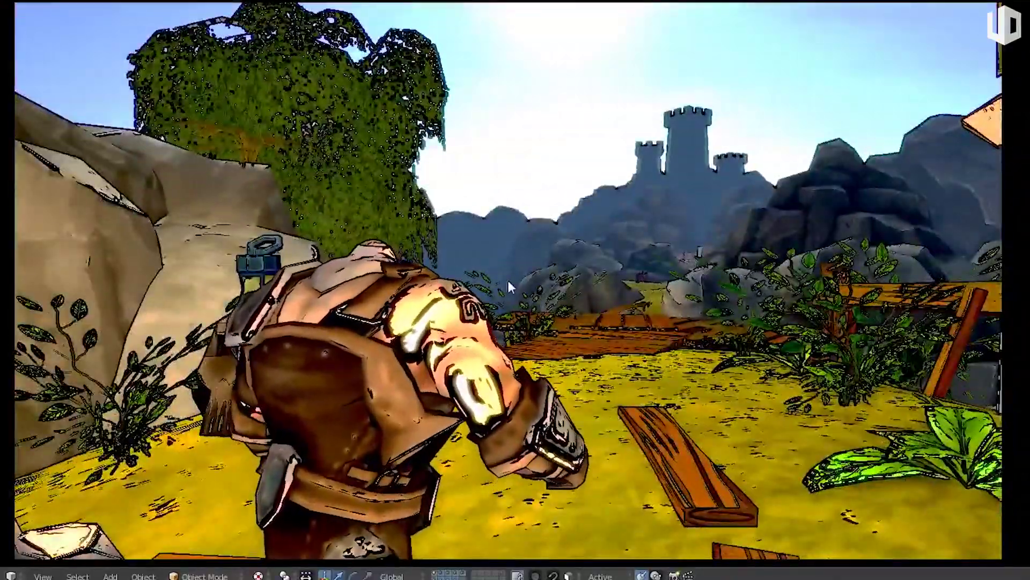
pyautogui.press('w')
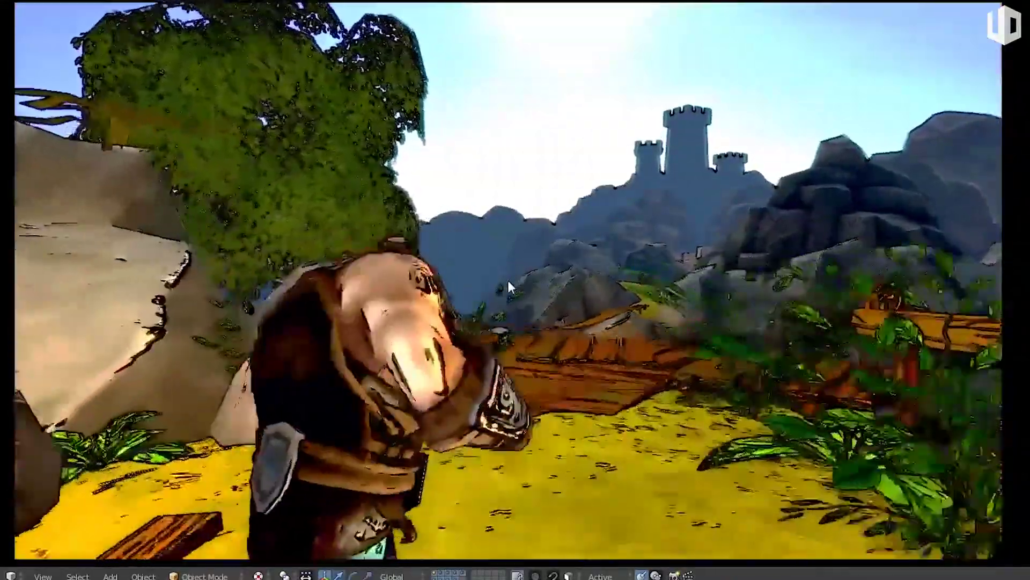
pyautogui.press('a')
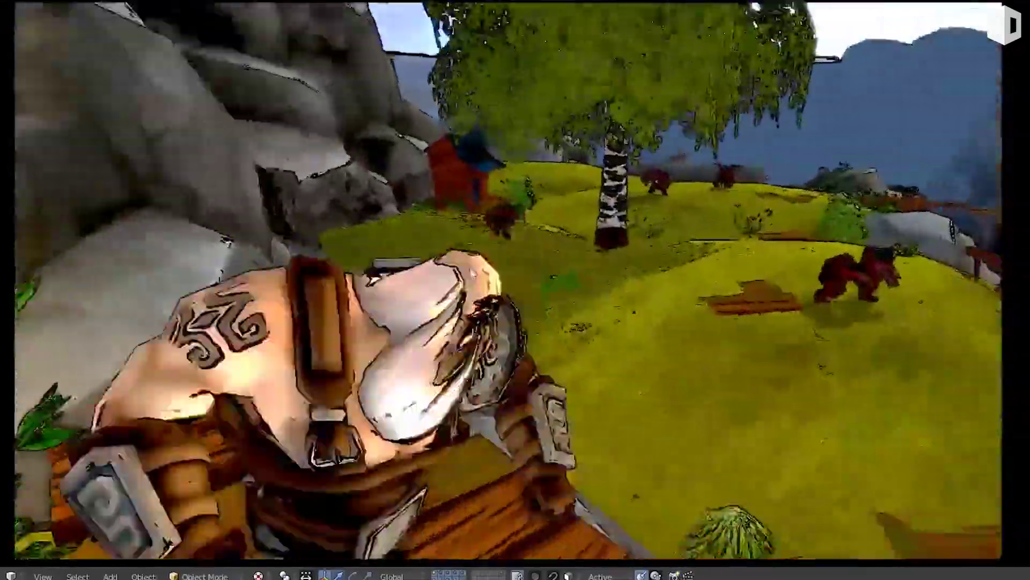
pyautogui.press('d')
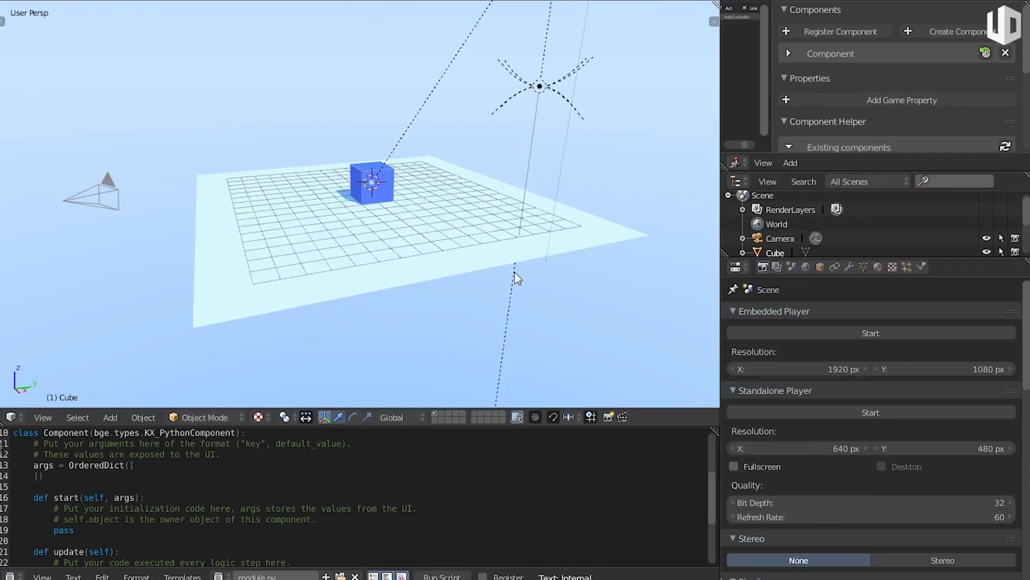
# Delete the cube so that only the grid plane remains.
pyautogui.scroll(5, 395, 131)
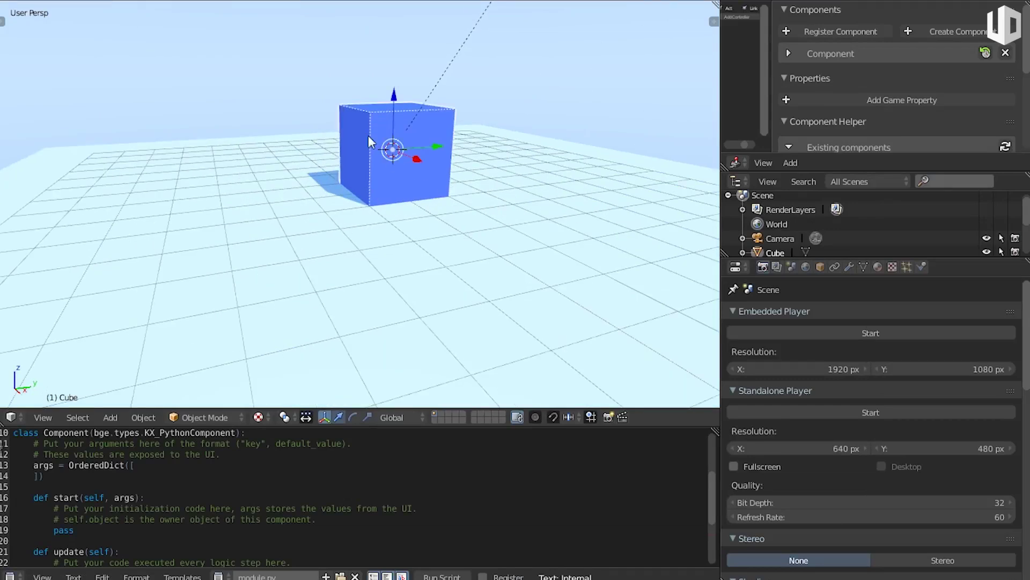
pyautogui.moveTo(368, 141); pyautogui.dragTo(414, 262, button='middle')
pyautogui.scroll(2, 415, 262)
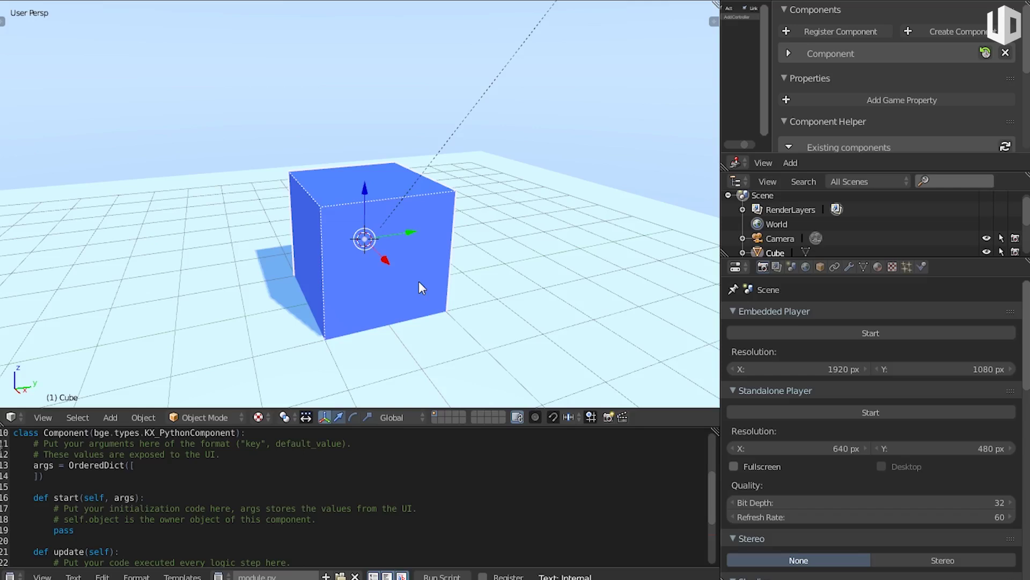
pyautogui.moveTo(490, 218); pyautogui.dragTo(466, 210, button='middle')
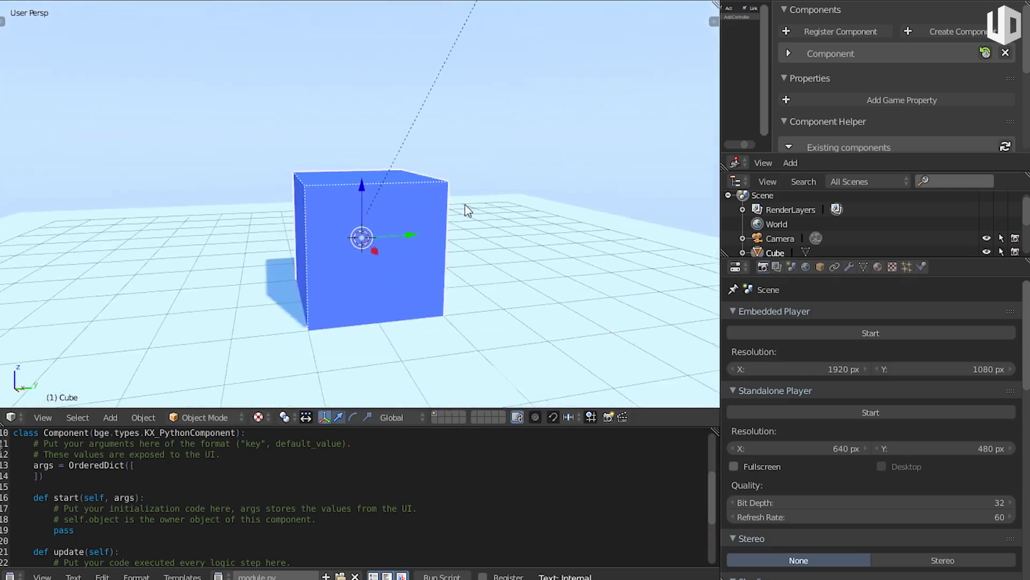
pyautogui.press('x')
pyautogui.click(465, 204)
# Show the UPBGE 0.2.4 splash screen from the Help menu.
pyautogui.moveTo(542, 225)
pyautogui.mouseDown(button='middle')
pyautogui.moveTo(530, 265)
pyautogui.moveTo(371, 207)
pyautogui.mouseUp(button='middle')
pyautogui.click(151, 2)
pyautogui.click(233, 177)
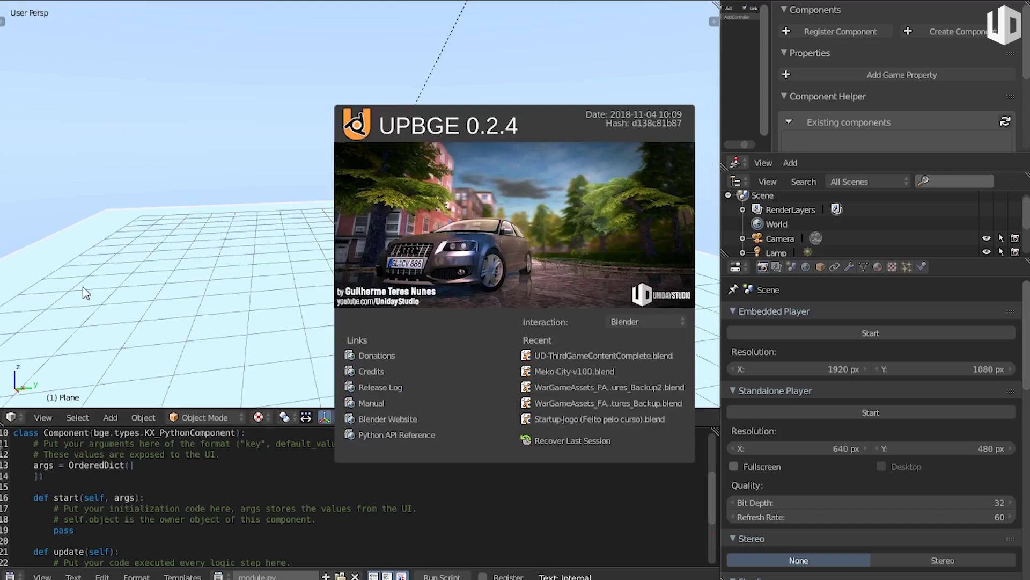
# Close the splash screen and delete the grid plane.
pyautogui.click(229, 306)
pyautogui.press('x')
pyautogui.click(486, 282)
# Add a Suzanne monkey head mesh and give her smooth shading.
pyautogui.hotkey('shift', 'a')
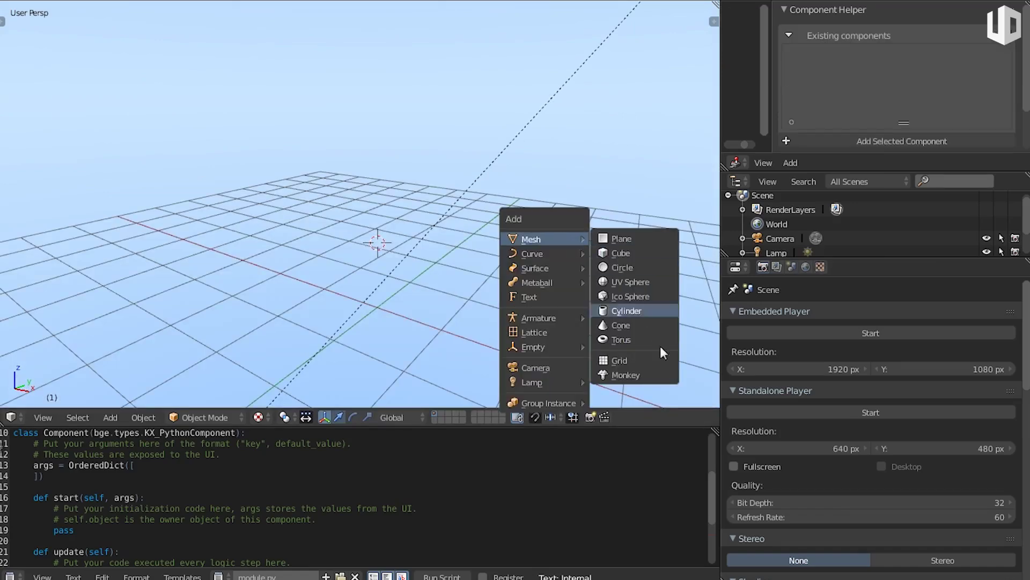
pyautogui.click(647, 369)
pyautogui.moveTo(513, 333); pyautogui.dragTo(418, 209, button='middle')
pyautogui.scroll(3, 416, 206)
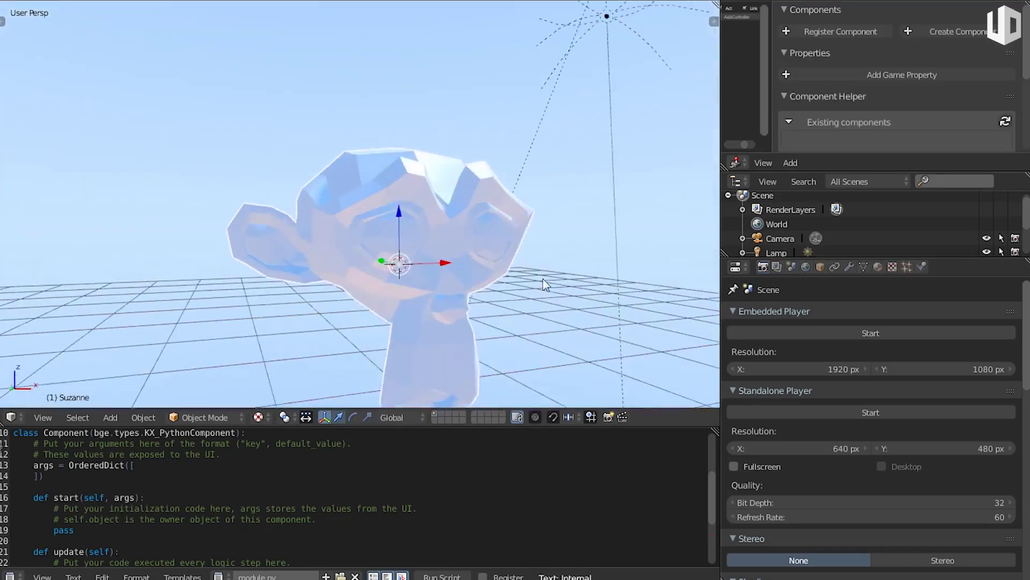
pyautogui.scroll(2, 414, 203)
pyautogui.press('t')
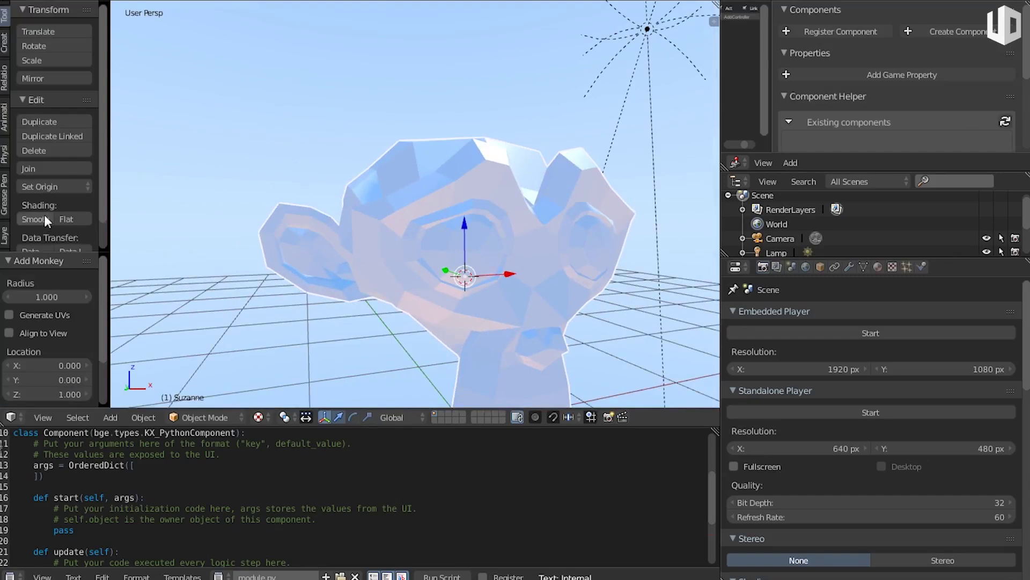
pyautogui.click(47, 218)
# Subdivide Suzanne's mesh with Subdivide Smooth and show her material settings.
pyautogui.moveTo(265, 210); pyautogui.dragTo(500, 194, button='middle')
pyautogui.press('Tab')
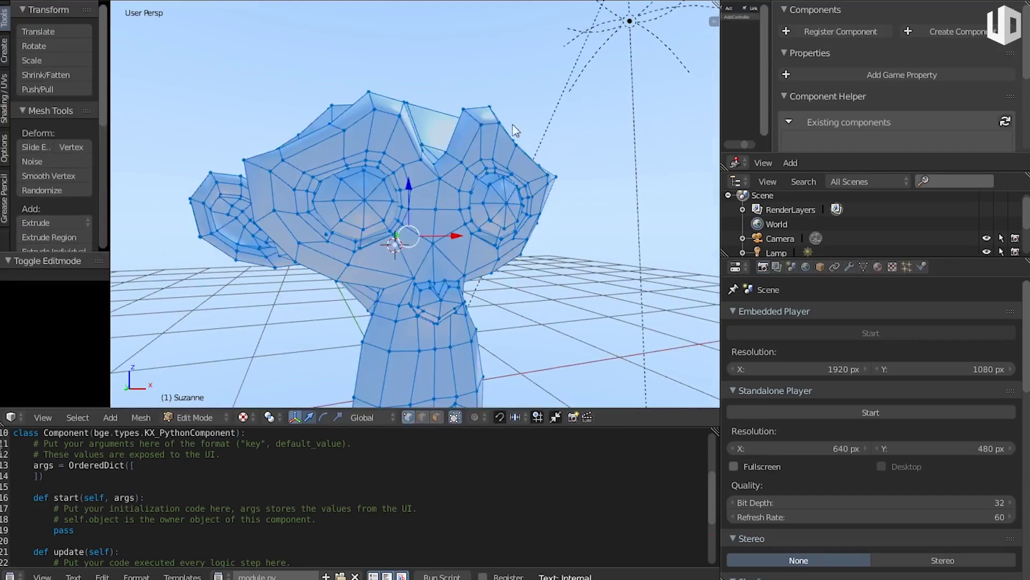
pyautogui.press('w')
pyautogui.click(472, 138)
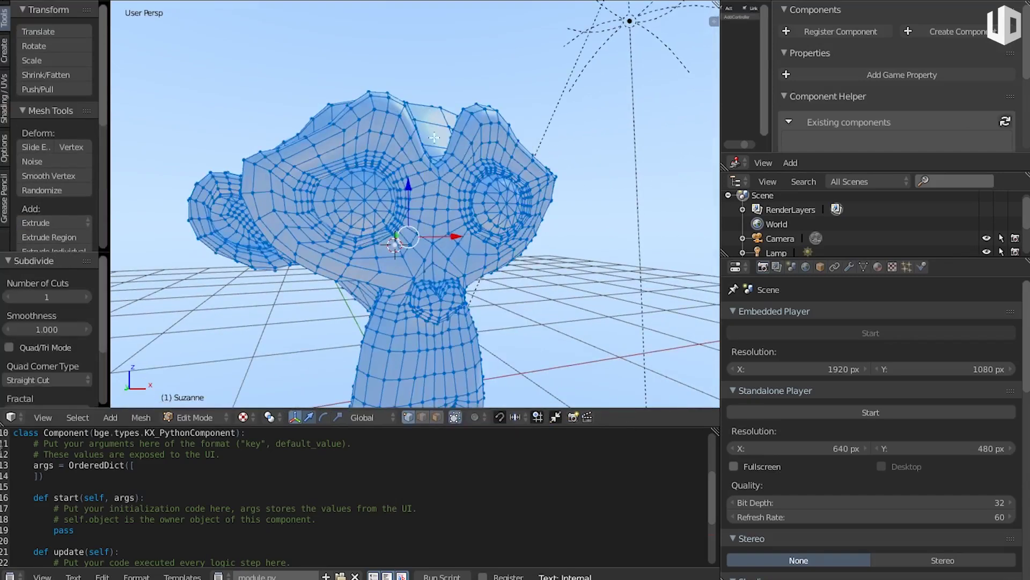
pyautogui.press('Tab')
pyautogui.scroll(-3, 429, 300)
pyautogui.moveTo(429, 300); pyautogui.dragTo(524, 311, button='middle')
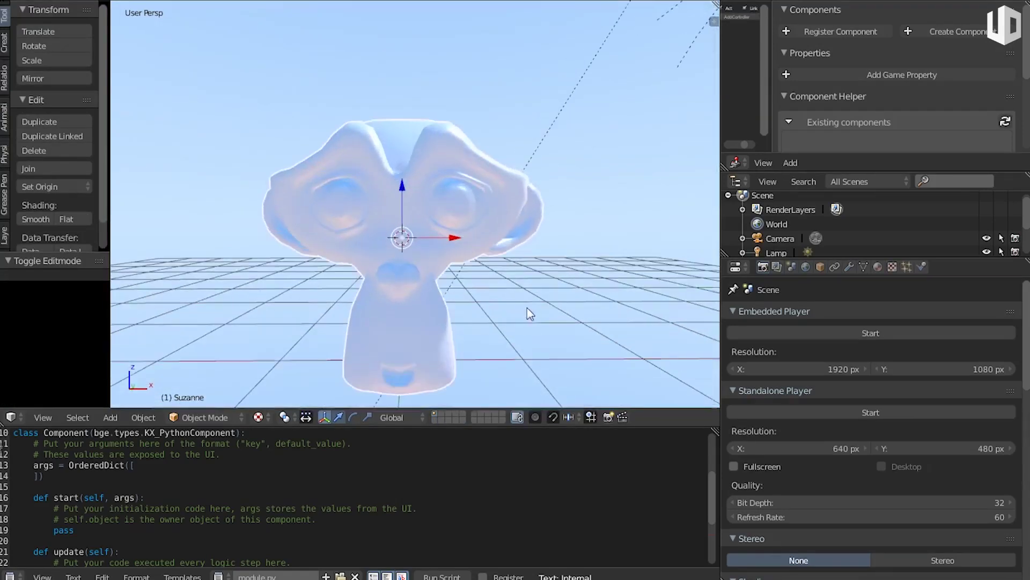
pyautogui.click(877, 267)
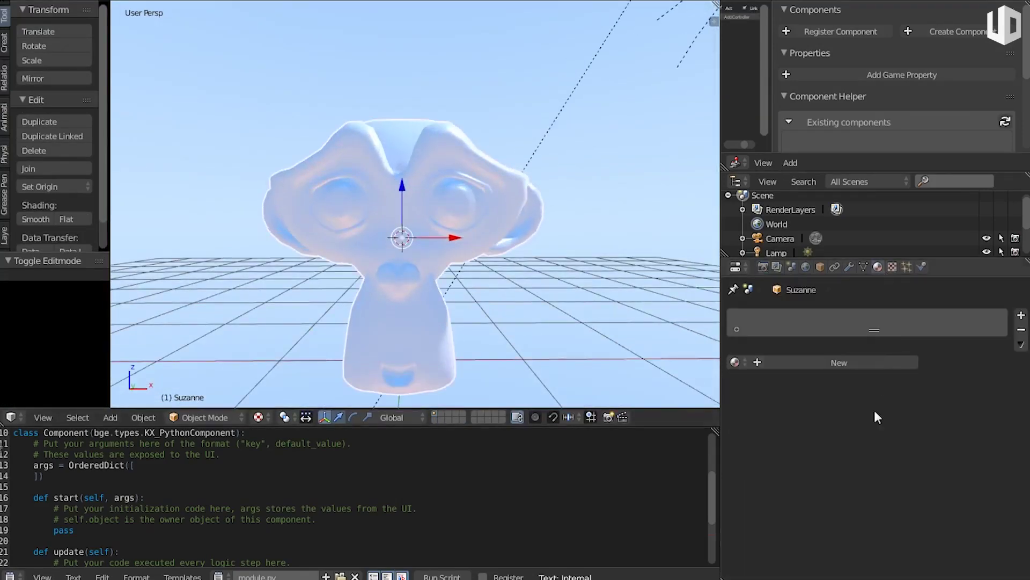
# Give Suzanne a new orange material with diffuse intensity 1.000 and specular intensity 0.000.
pyautogui.click(812, 371)
pyautogui.scroll(-2, 811, 371)
pyautogui.click(797, 489)
pyautogui.click(778, 381)
pyautogui.moveTo(778, 381)
pyautogui.mouseDown()
pyautogui.moveTo(774, 366)
pyautogui.moveTo(773, 387)
pyautogui.mouseUp()
pyautogui.moveTo(846, 507); pyautogui.dragTo(865, 507)
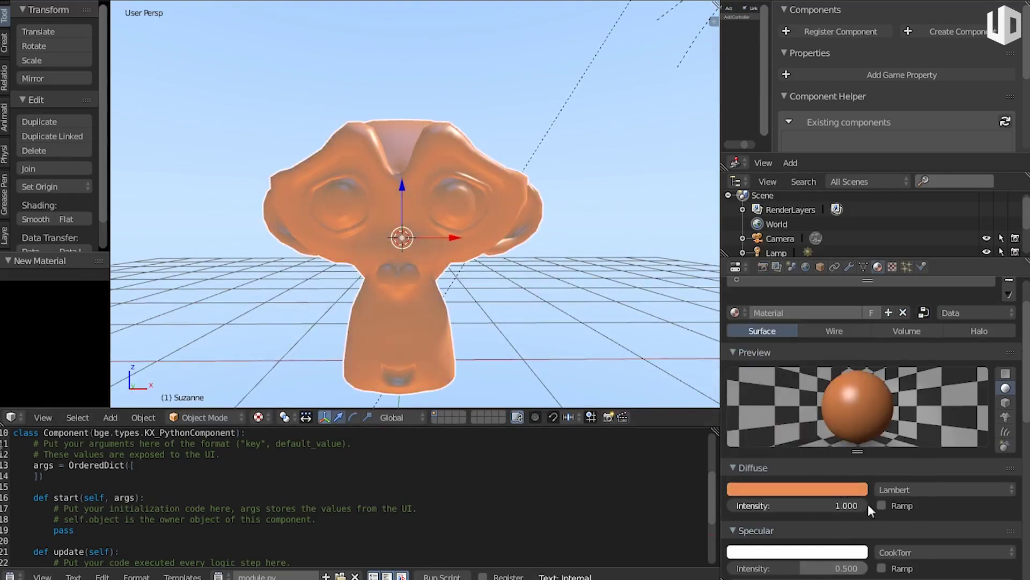
pyautogui.moveTo(840, 568); pyautogui.dragTo(746, 567)
# Rotate Suzanne about the Z axis, then switch to the cartoon-game slideshow.
pyautogui.moveTo(596, 273); pyautogui.dragTo(370, 270, button='middle')
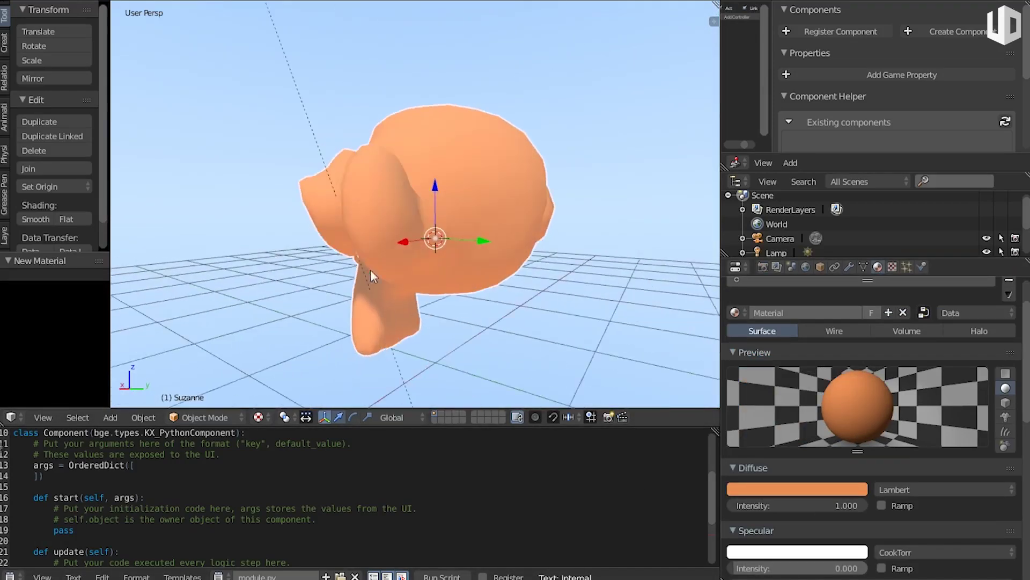
pyautogui.press('r')
pyautogui.press('z')
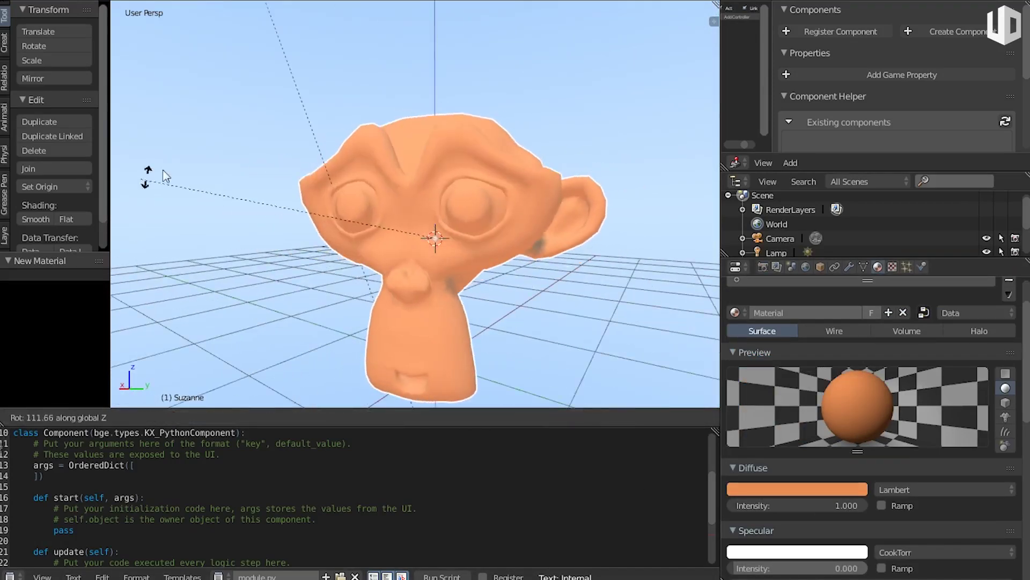
pyautogui.click(197, 86)
pyautogui.hotkey('alt', 'Tab')
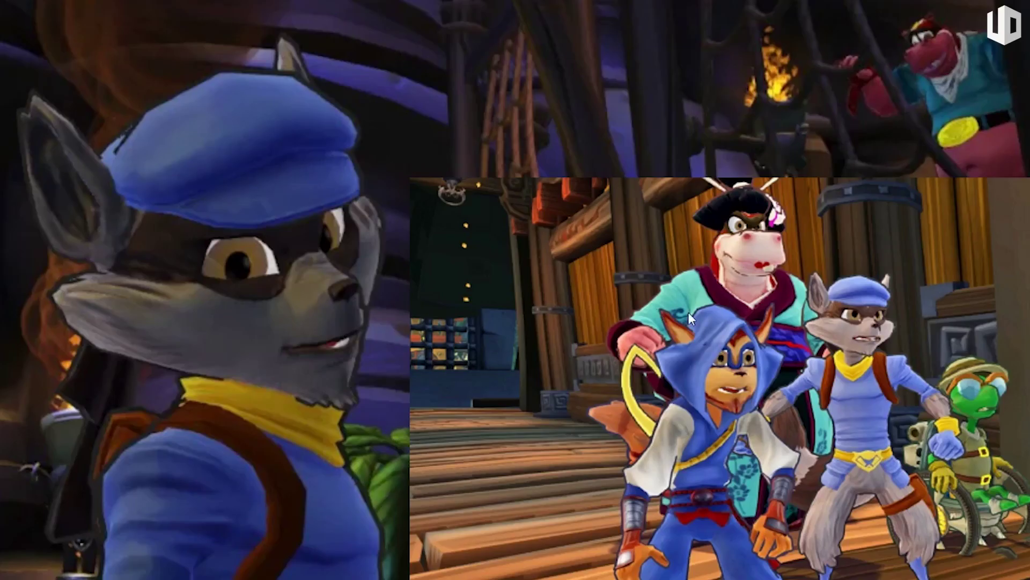
# Return from the cartoon-game slideshow to the UPBGE editor showing the rotated Suzanne.
pyautogui.moveTo(616, 525)
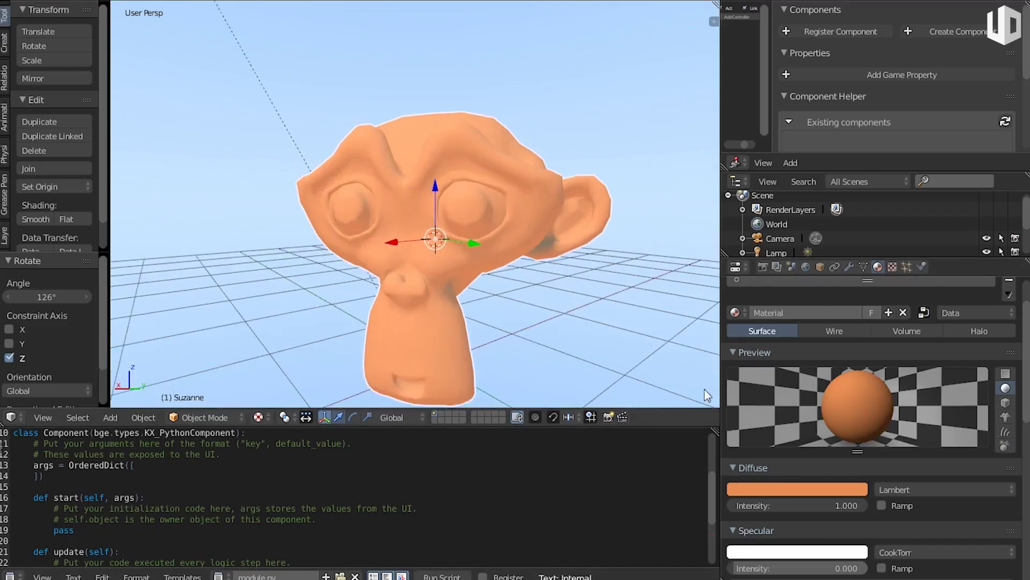
# Select all of Suzanne's mesh in Edit Mode and duplicate it in place.
pyautogui.press('Tab')
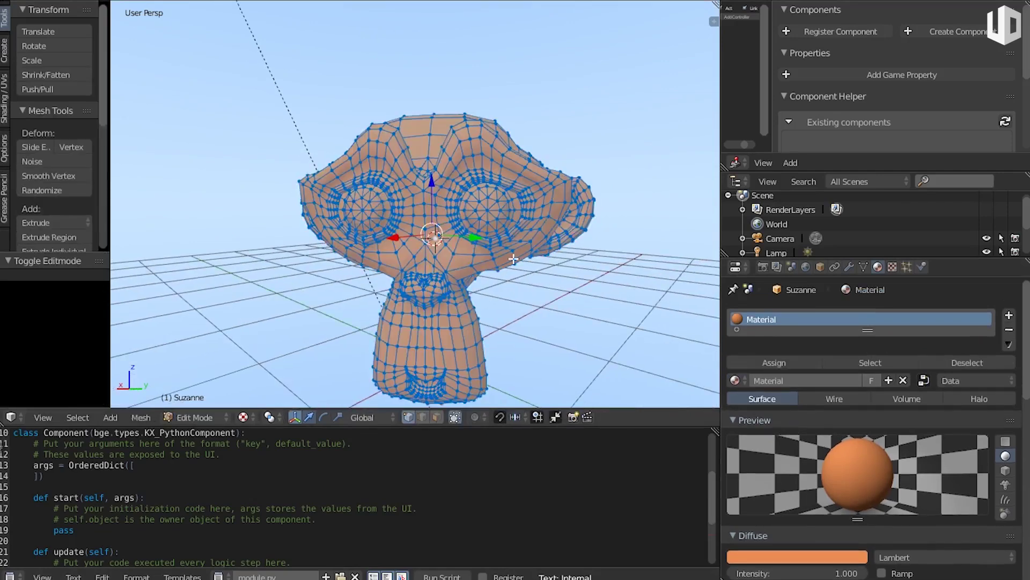
pyautogui.moveTo(513, 259); pyautogui.dragTo(513, 301, button='middle')
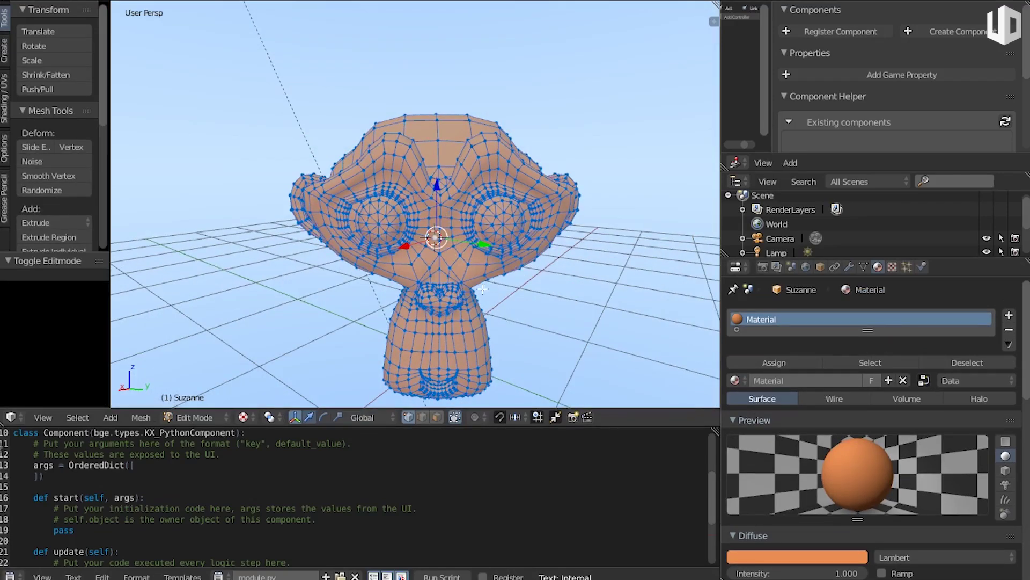
pyautogui.press('a')
pyautogui.press('a')
pyautogui.moveTo(472, 298); pyautogui.dragTo(494, 274, button='middle')
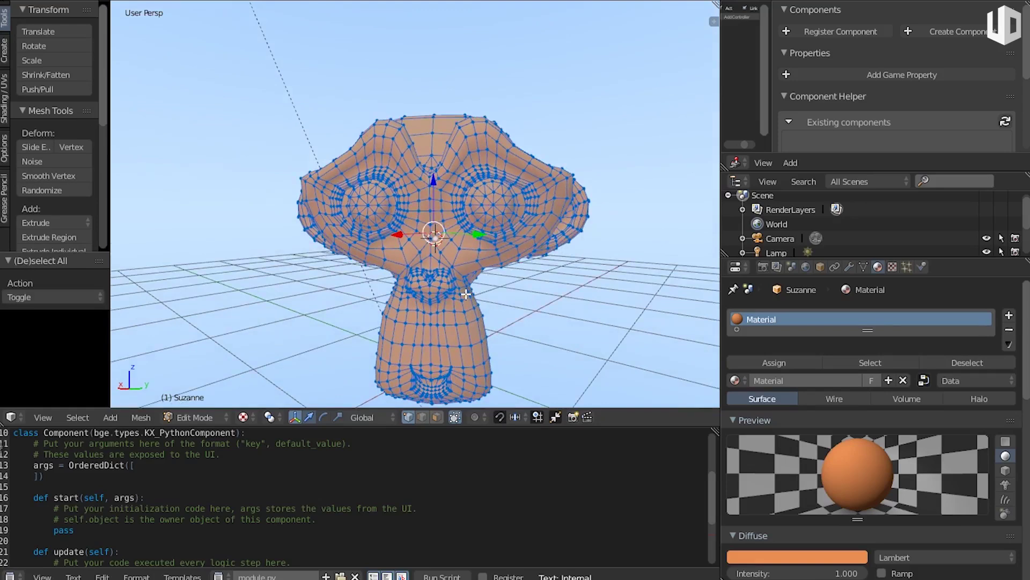
pyautogui.moveTo(466, 294); pyautogui.dragTo(468, 296, button='middle')
pyautogui.hotkey('shift', 'd')
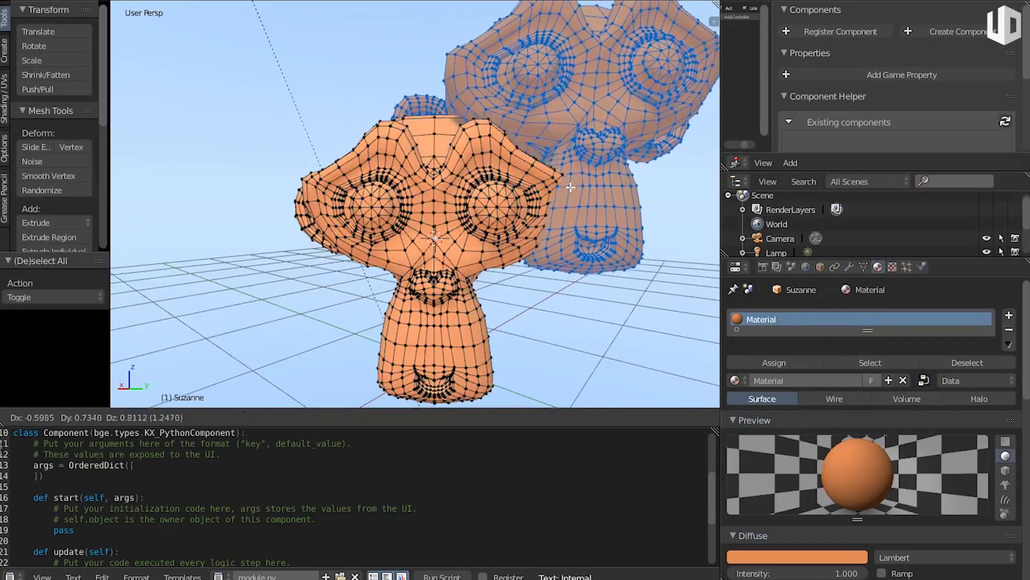
pyautogui.rightClick(491, 121)
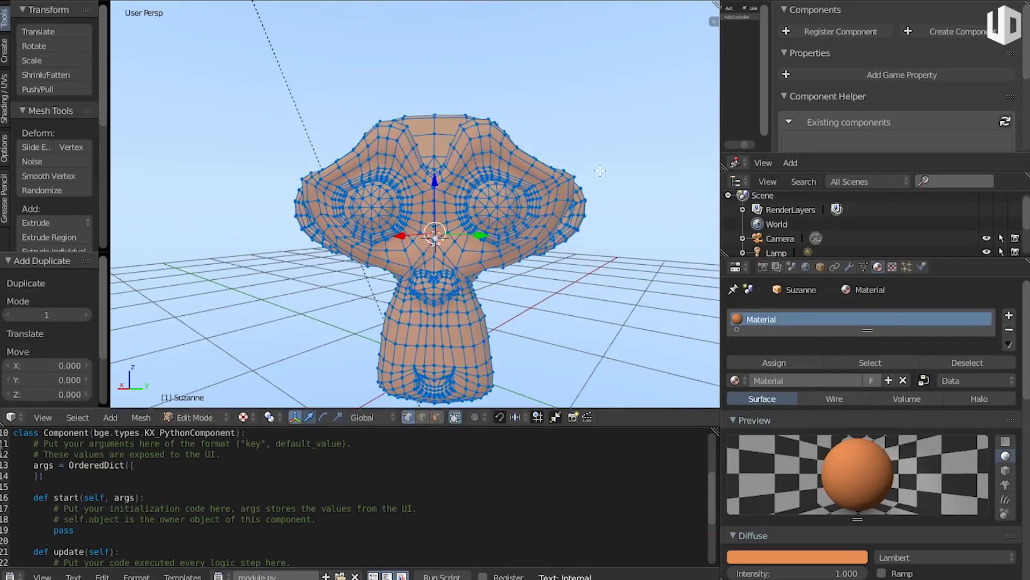
# Shrink/fatten the duplicate along its normals by -0.031 to form an outline shell.
pyautogui.press('a')
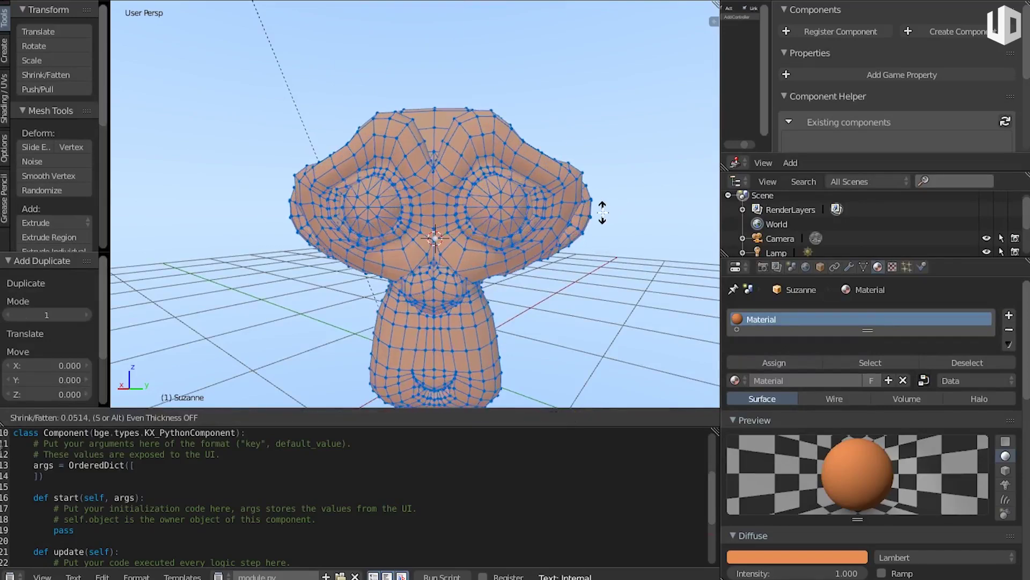
pyautogui.press('a')
pyautogui.hotkey('alt', 's')
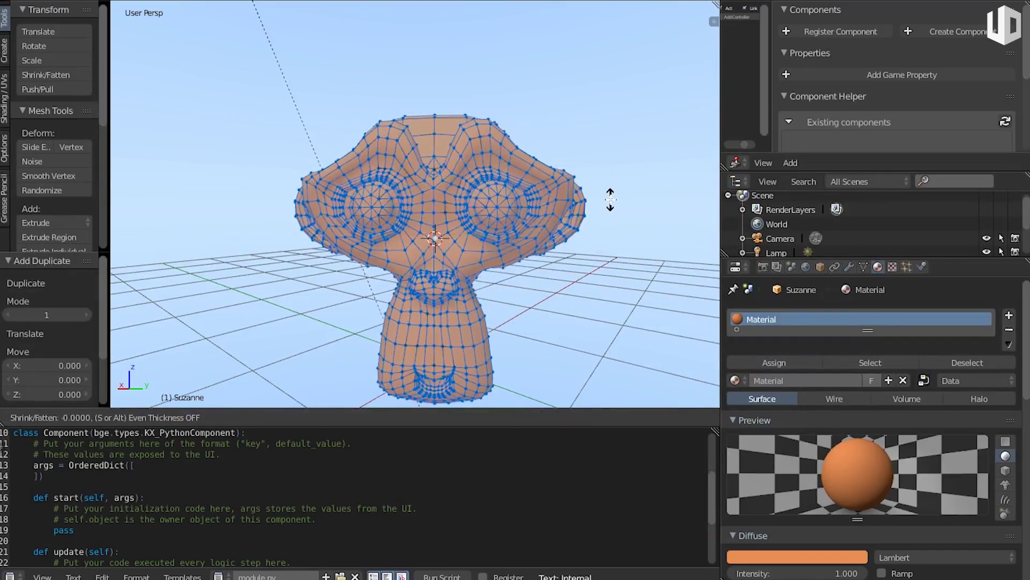
pyautogui.press('-')
pyautogui.press('-')
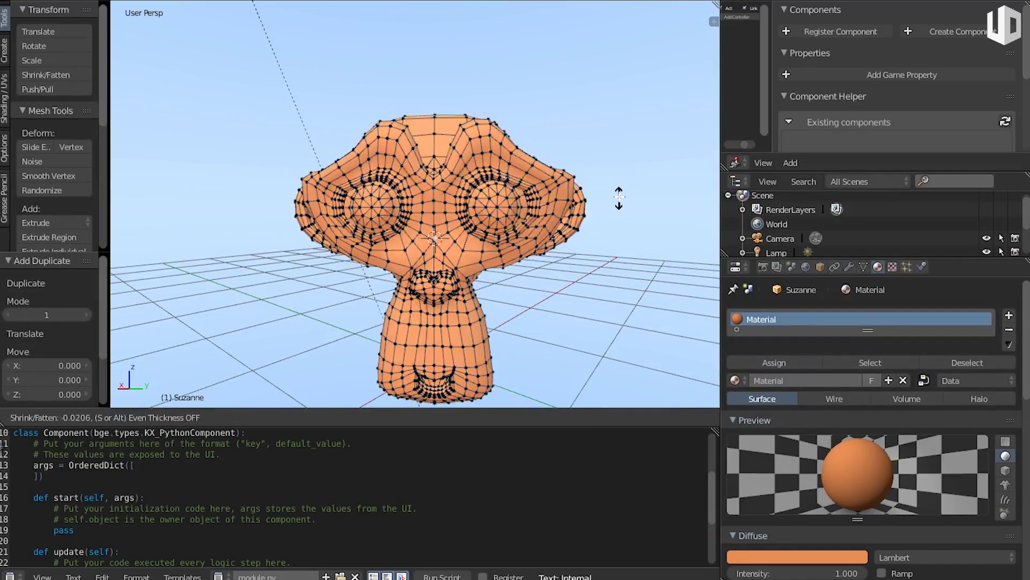
pyautogui.press('-')
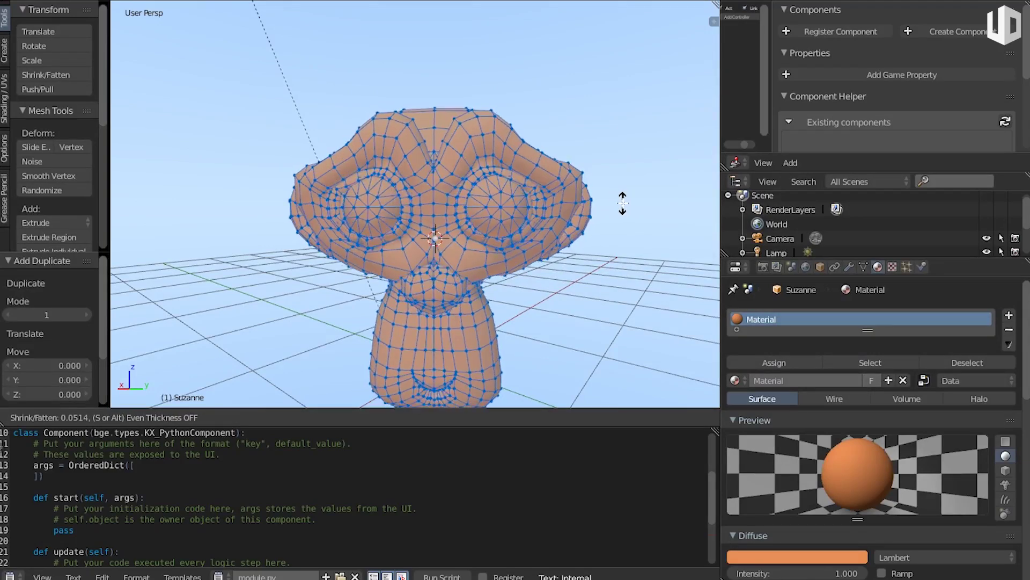
pyautogui.click(623, 202)
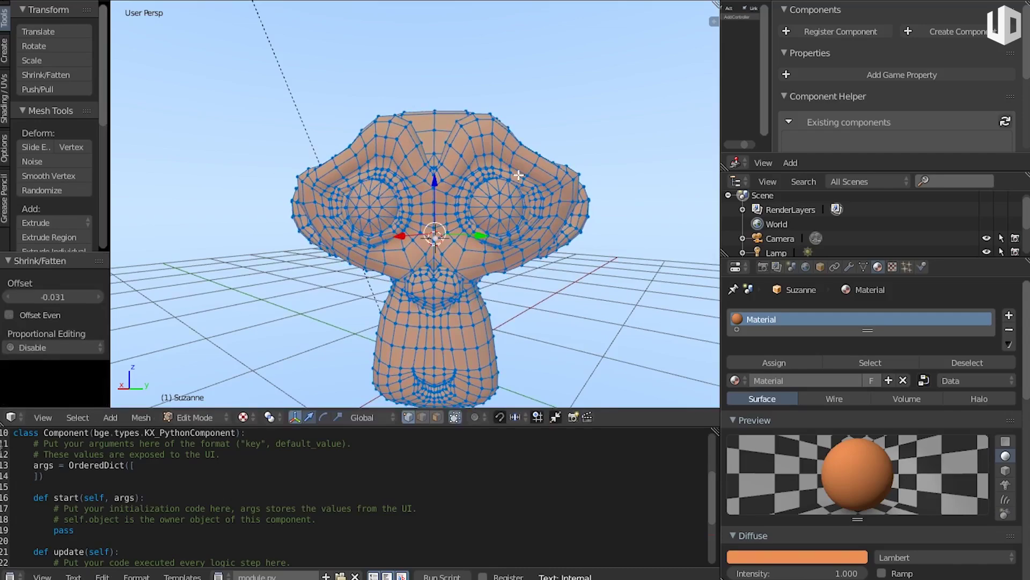
# Duplicate the shell in place again and add a new empty material slot.
pyautogui.press('g')
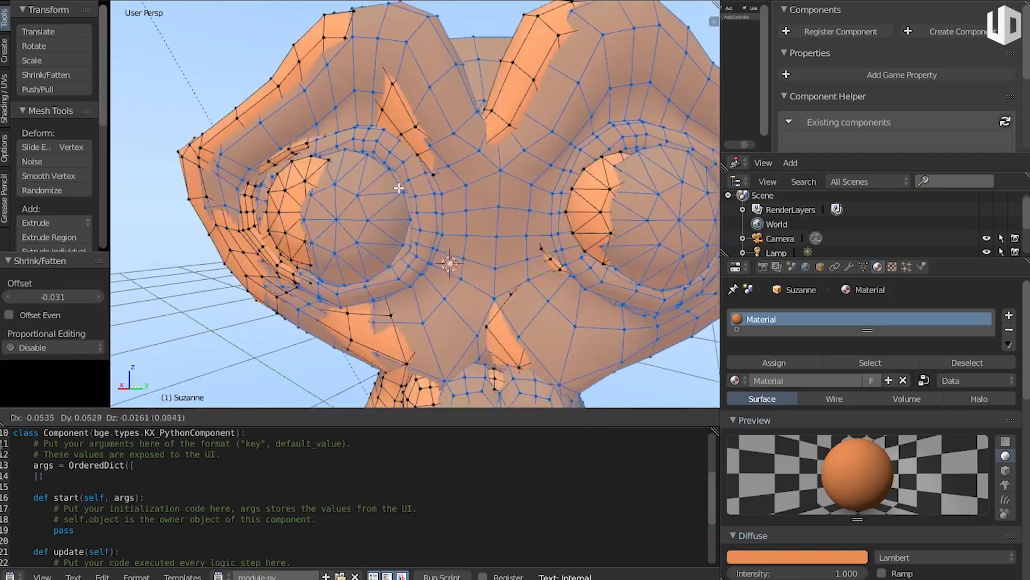
pyautogui.press('Escape')
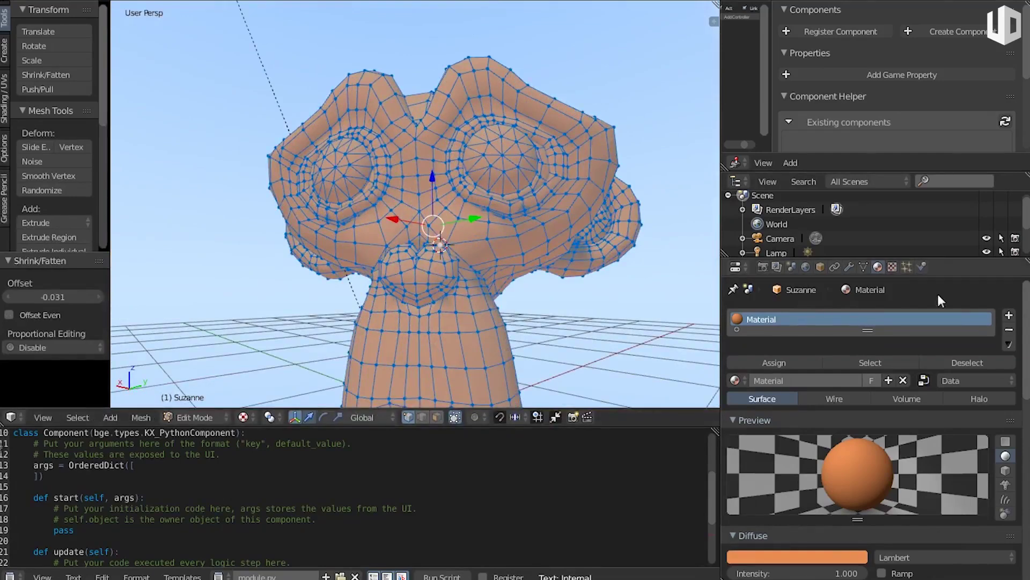
pyautogui.hotkey('shift', 'd')
pyautogui.press('Escape')
pyautogui.click(1009, 315)
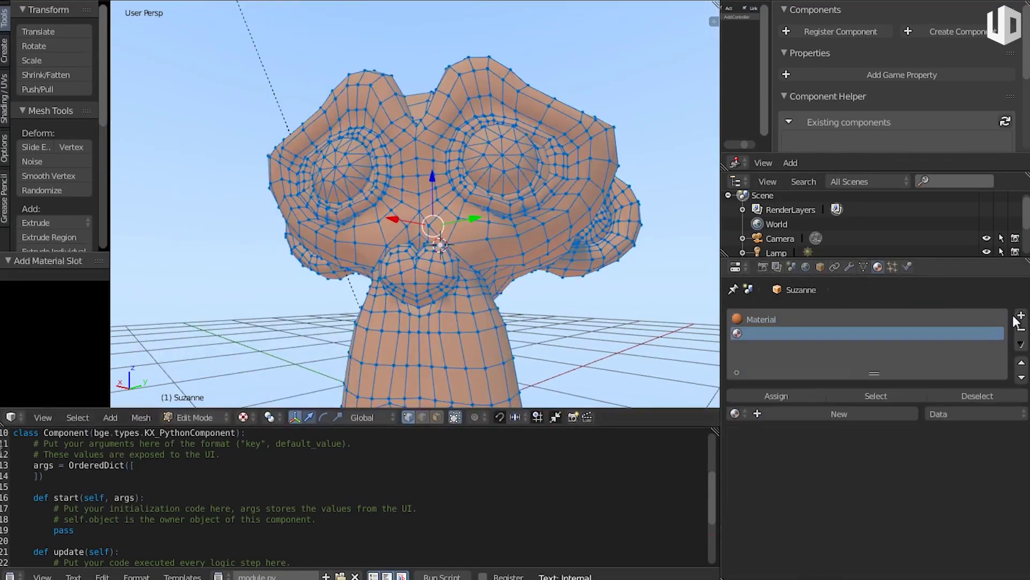
# Assign the new slot to the shell and create a new material named Outline.
pyautogui.click(774, 397)
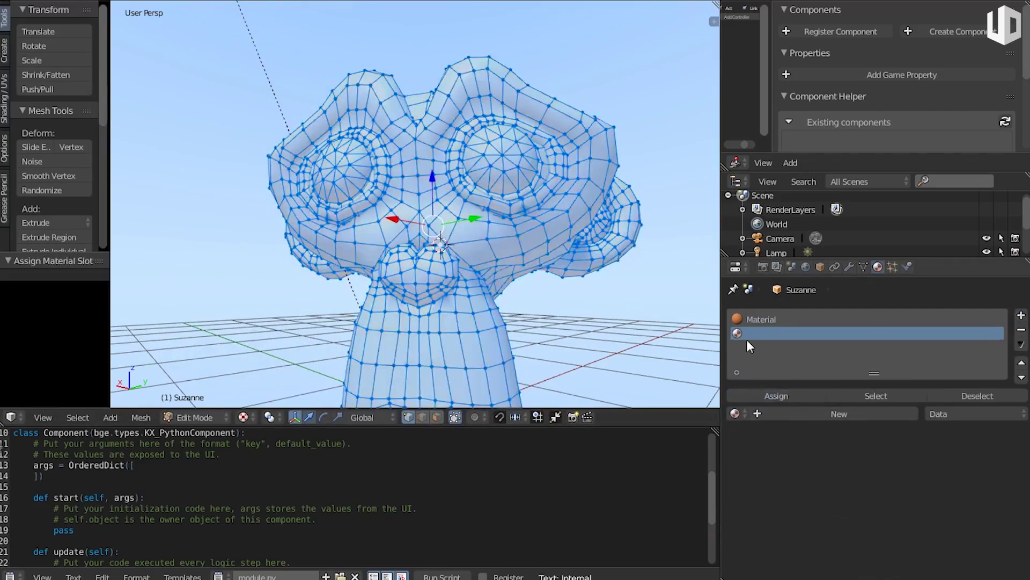
pyautogui.click(810, 416)
pyautogui.doubleClick(806, 414)
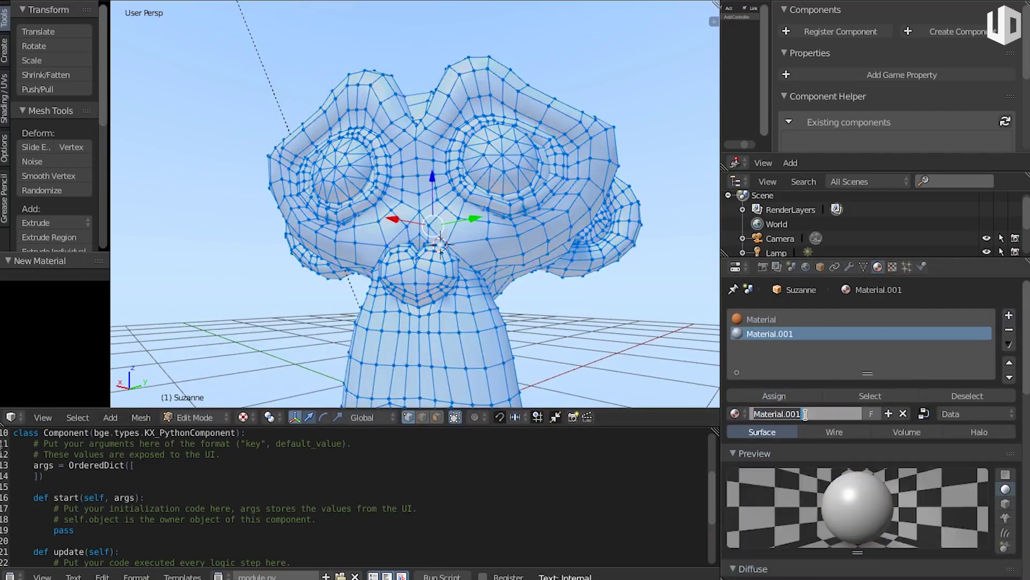
pyautogui.write('O')
pyautogui.press('Return')
# Make the Outline material black and Shadeless, and turn off its Physics.
pyautogui.scroll(-5, 807, 414)
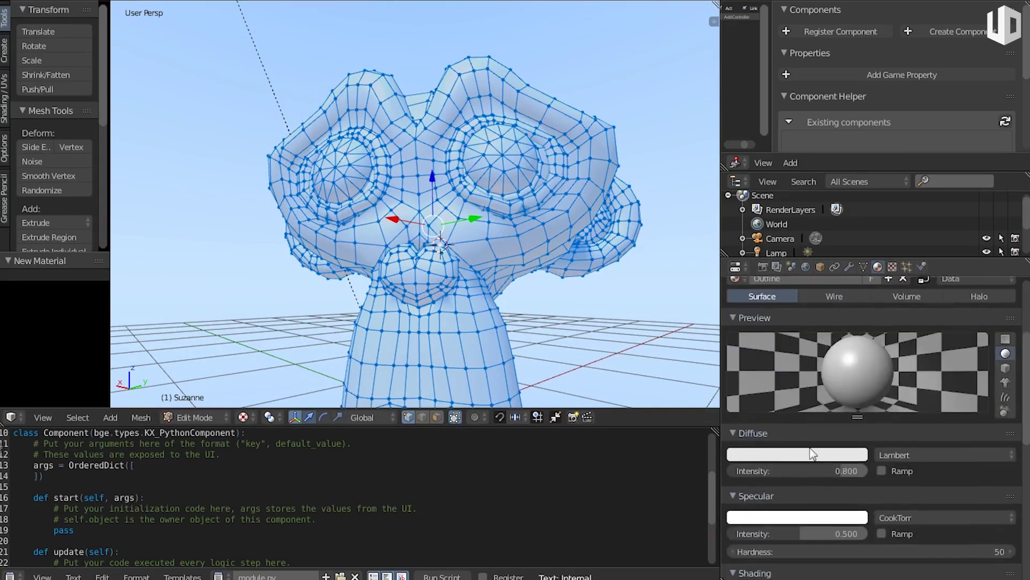
pyautogui.click(810, 455)
pyautogui.click(847, 366)
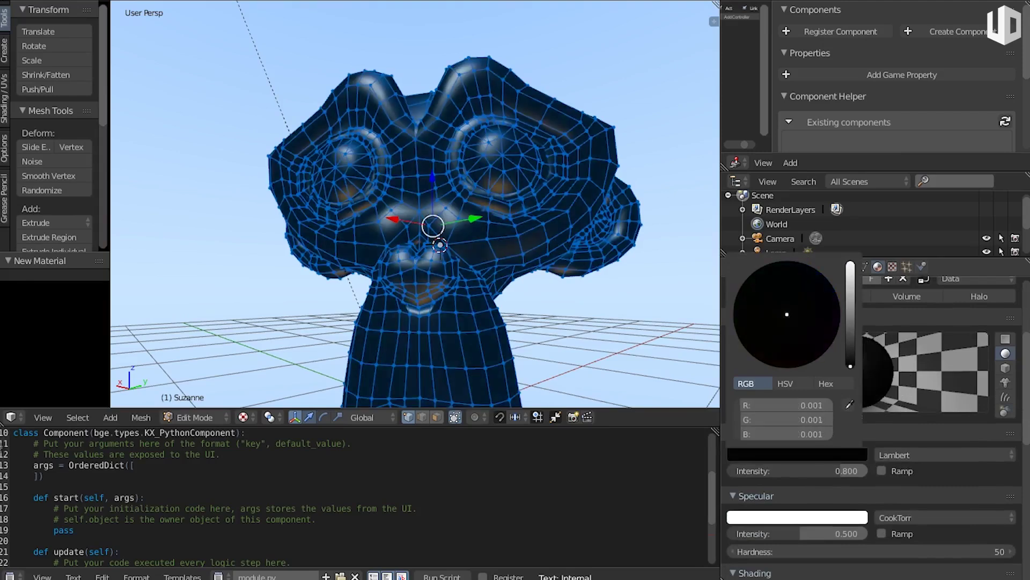
pyautogui.scroll(-1, 927, 474)
pyautogui.scroll(-5, 927, 474)
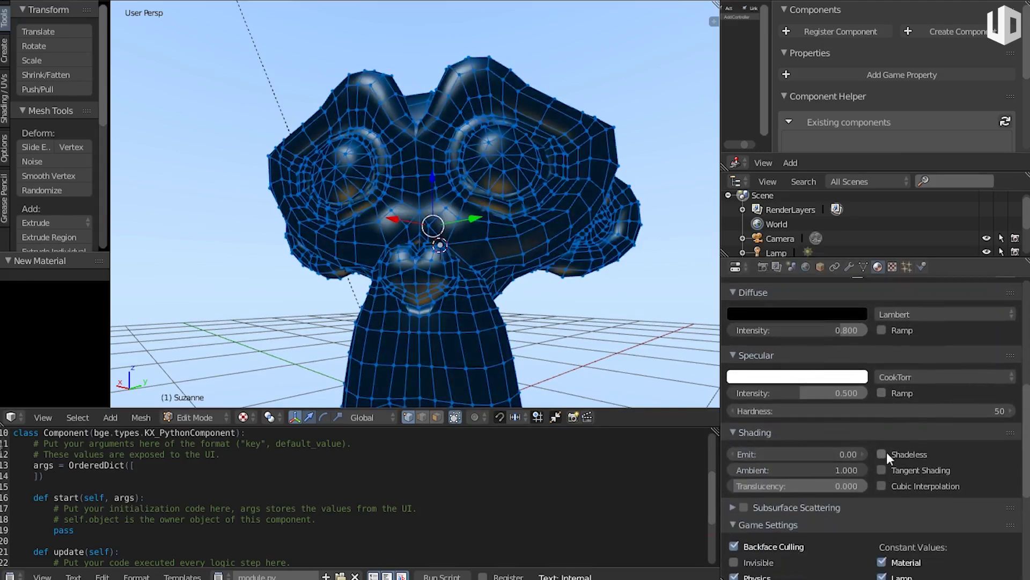
pyautogui.click(887, 452)
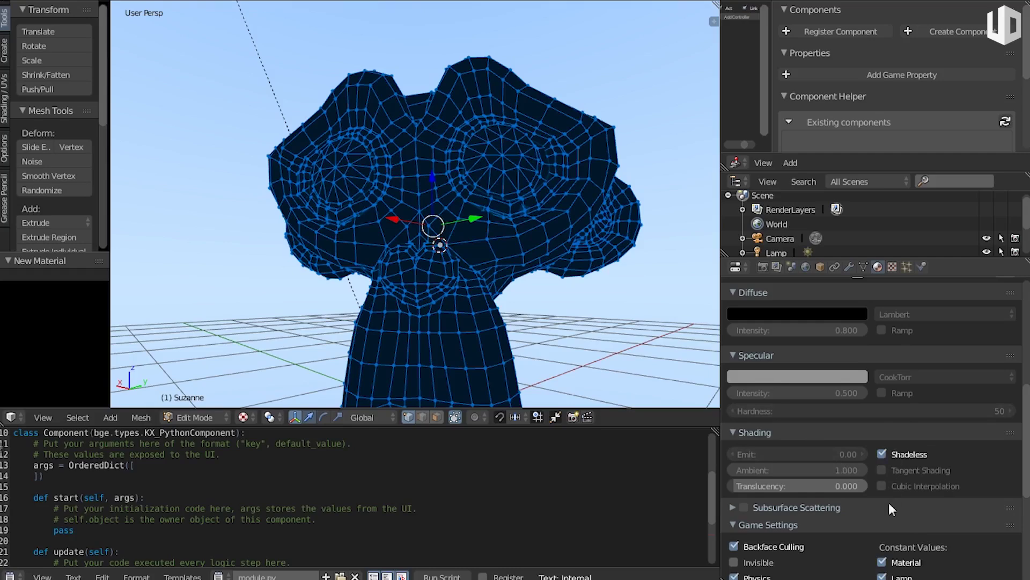
pyautogui.scroll(-4, 889, 504)
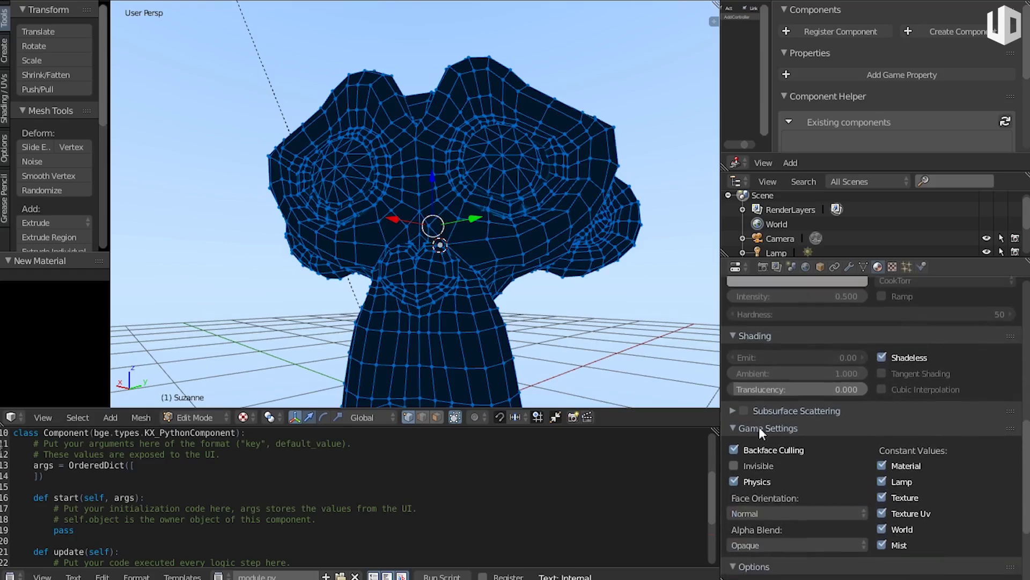
pyautogui.moveTo(775, 423); pyautogui.dragTo(805, 397, button='middle')
pyautogui.click(734, 441)
pyautogui.scroll(-3, 466, 315)
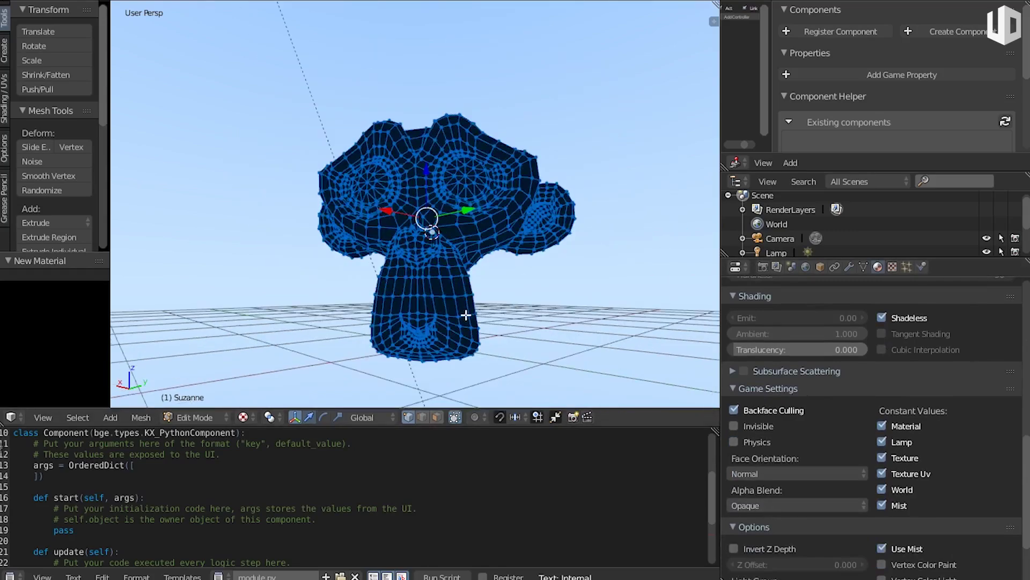
pyautogui.scroll(4, 466, 315)
pyautogui.press('p')
pyautogui.press('Escape')
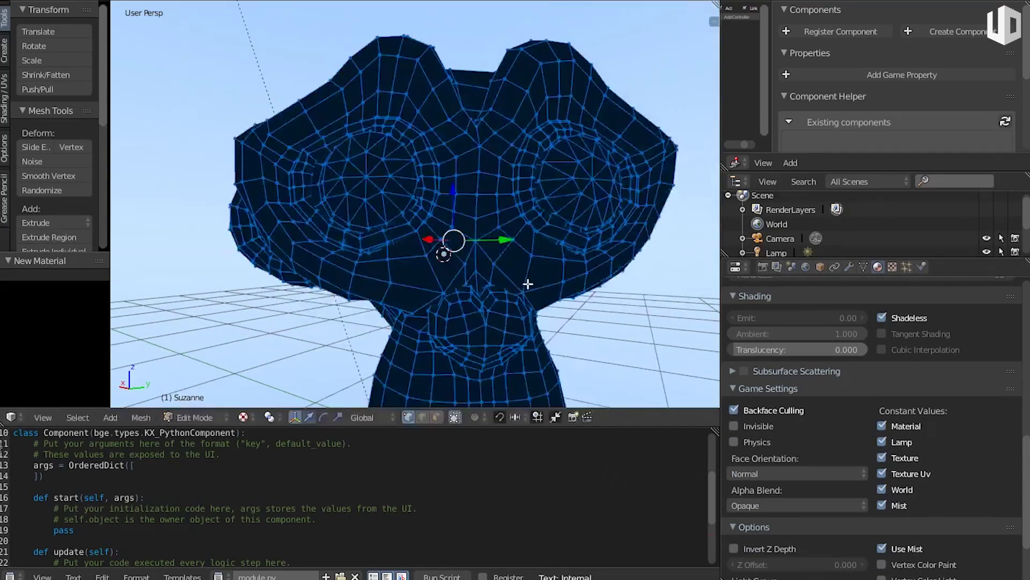
pyautogui.scroll(-4, 528, 284)
pyautogui.press('Tab')
pyautogui.moveTo(528, 300); pyautogui.dragTo(539, 321, button='middle')
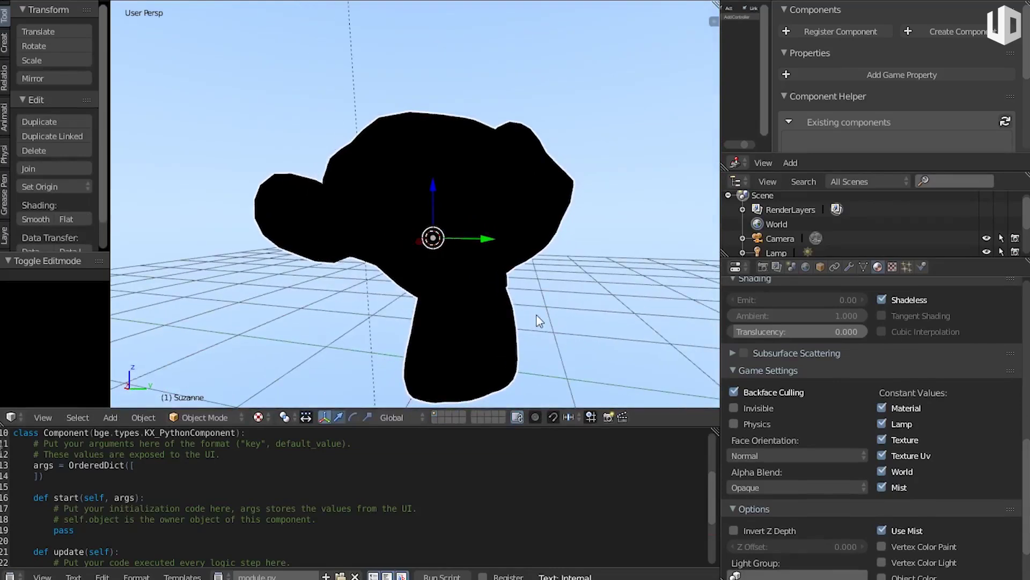
pyautogui.moveTo(538, 320); pyautogui.dragTo(486, 287, button='middle')
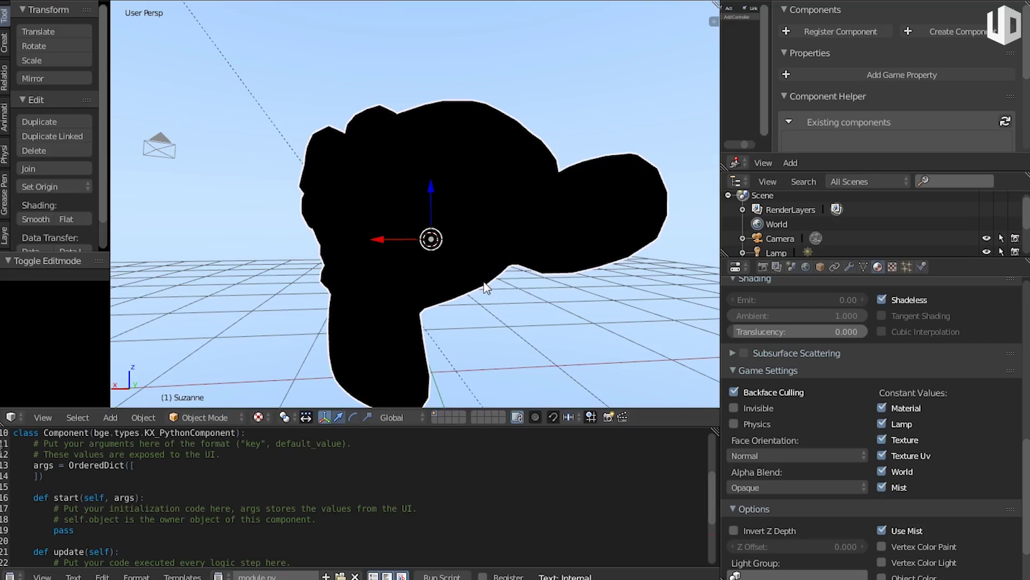
pyautogui.scroll(5, 484, 281)
pyautogui.moveTo(482, 278); pyautogui.dragTo(434, 270, button='middle')
pyautogui.scroll(-8, 434, 270)
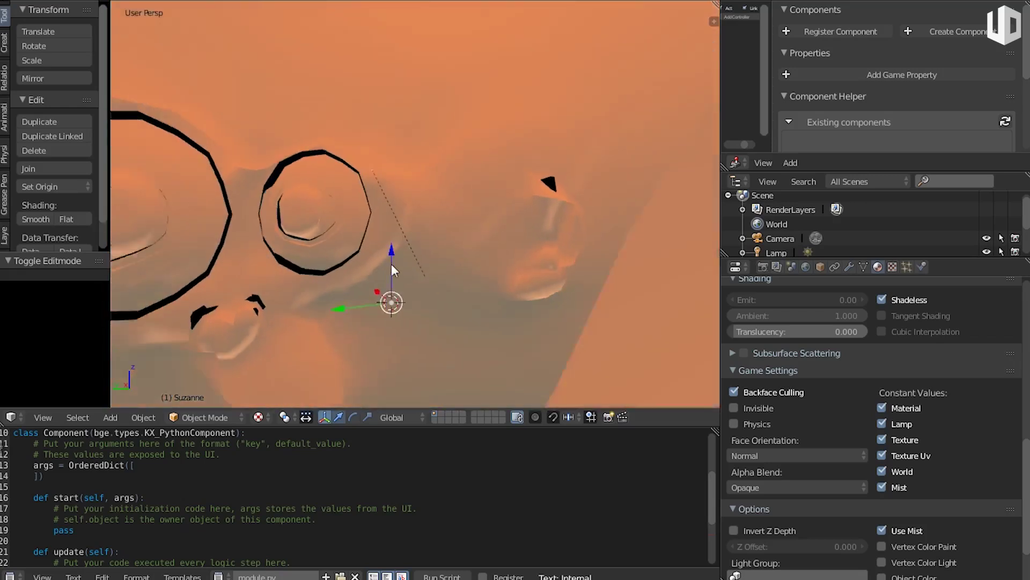
pyautogui.moveTo(404, 263); pyautogui.dragTo(491, 269, button='middle')
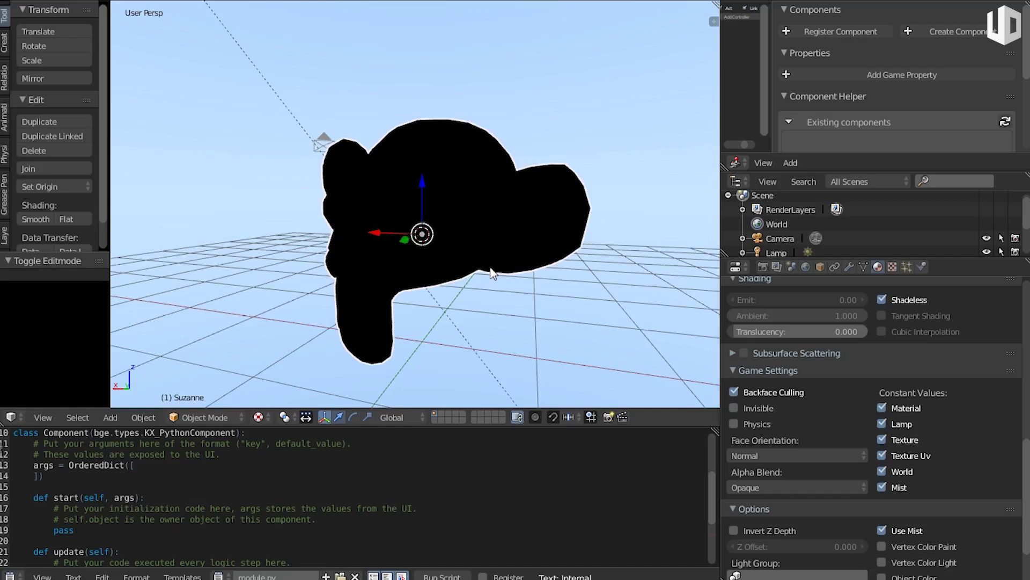
pyautogui.scroll(6, 491, 273)
pyautogui.moveTo(459, 269); pyautogui.dragTo(364, 185, button='middle')
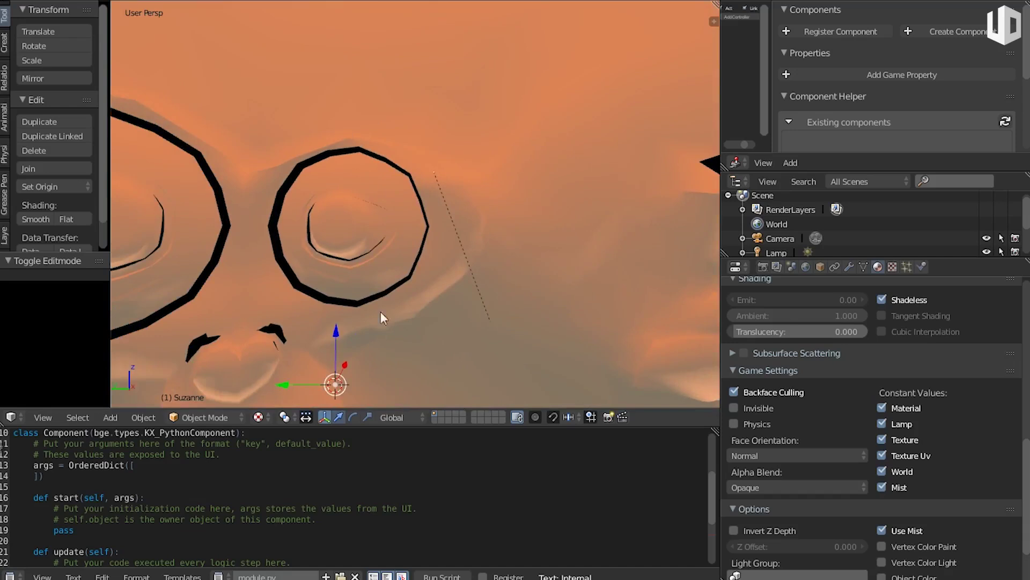
pyautogui.press('p')
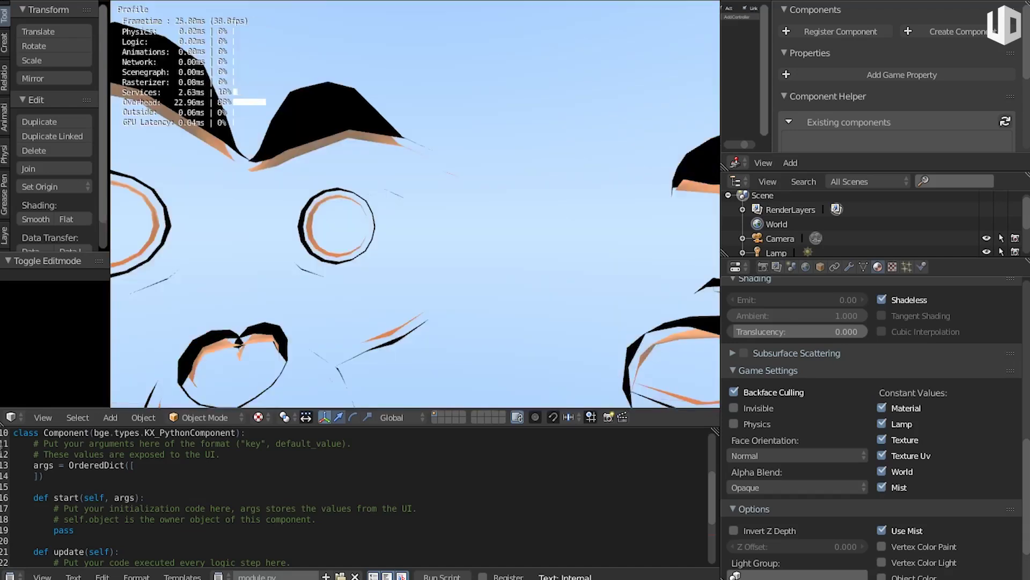
pyautogui.press('Escape')
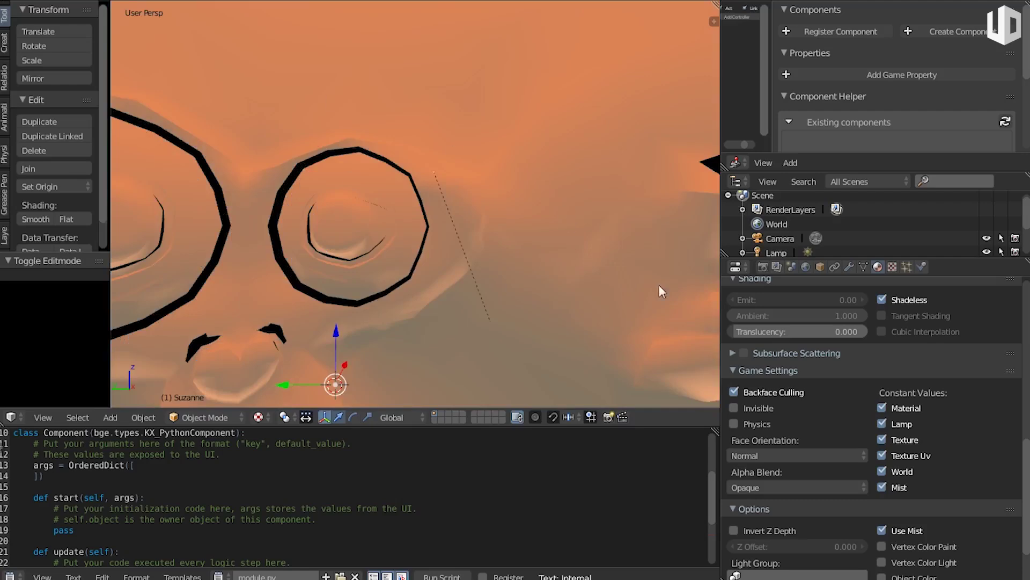
pyautogui.scroll(-8, 473, 222)
pyautogui.moveTo(395, 309); pyautogui.dragTo(536, 149, button='middle')
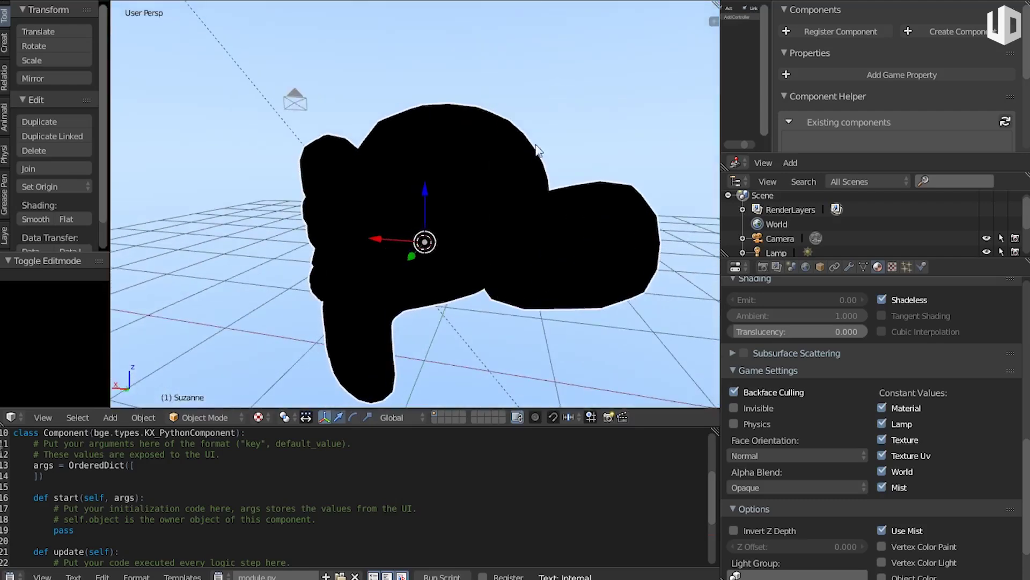
pyautogui.press('n')
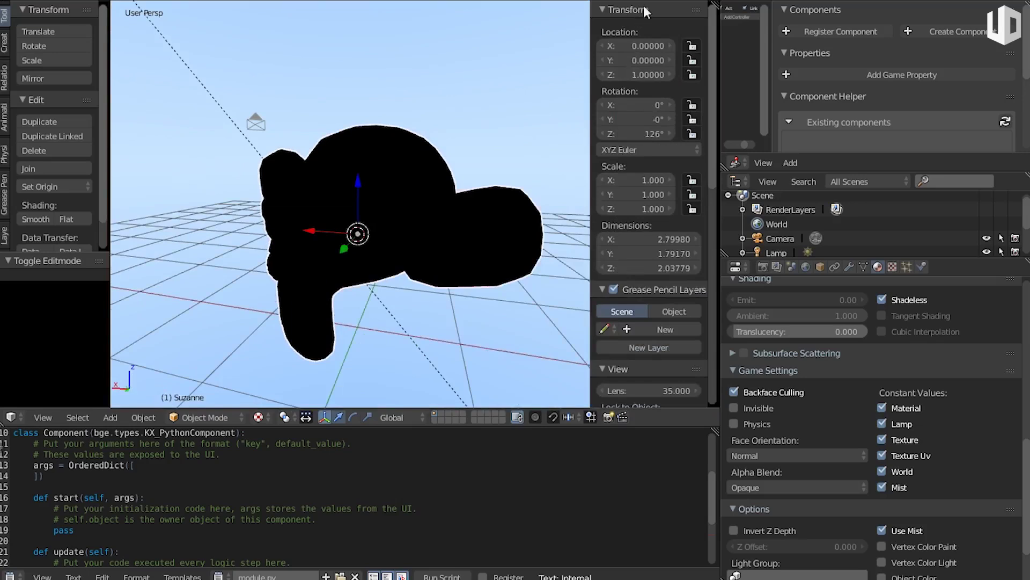
pyautogui.scroll(-5, 647, 311)
pyautogui.scroll(-5, 647, 269)
pyautogui.scroll(-5, 649, 215)
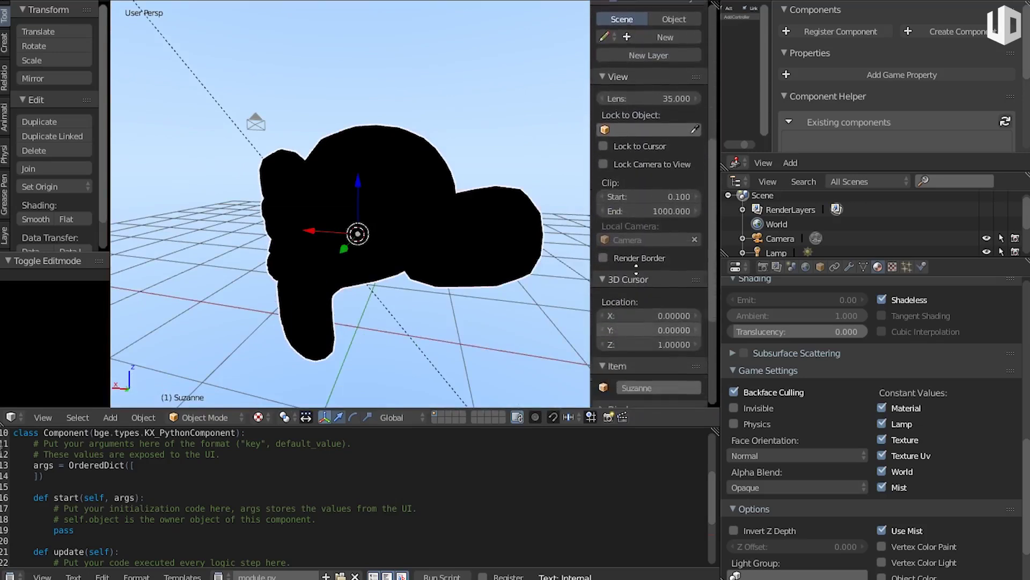
pyautogui.scroll(-5, 649, 172)
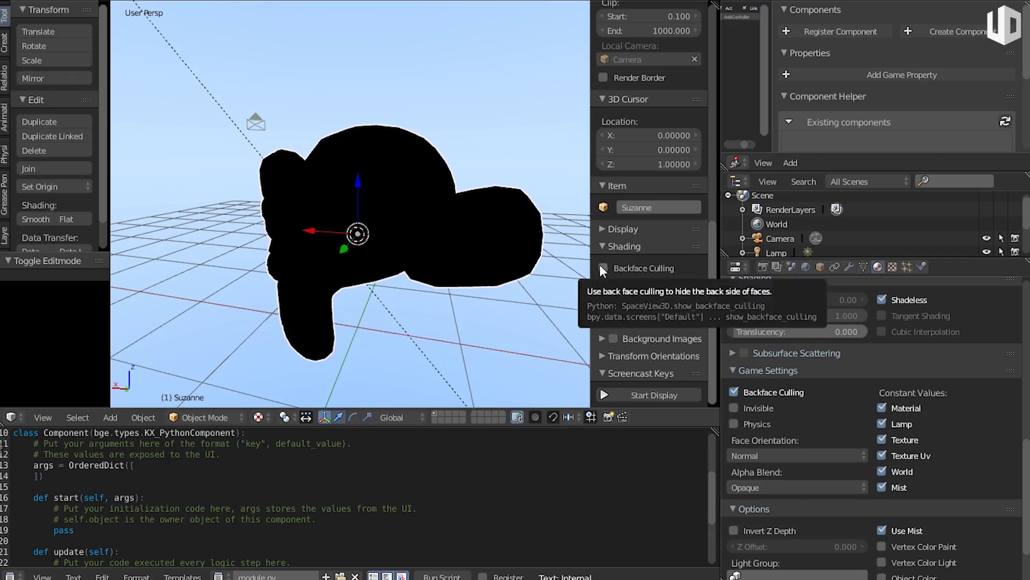
pyautogui.press('n')
pyautogui.scroll(3, 413, 225)
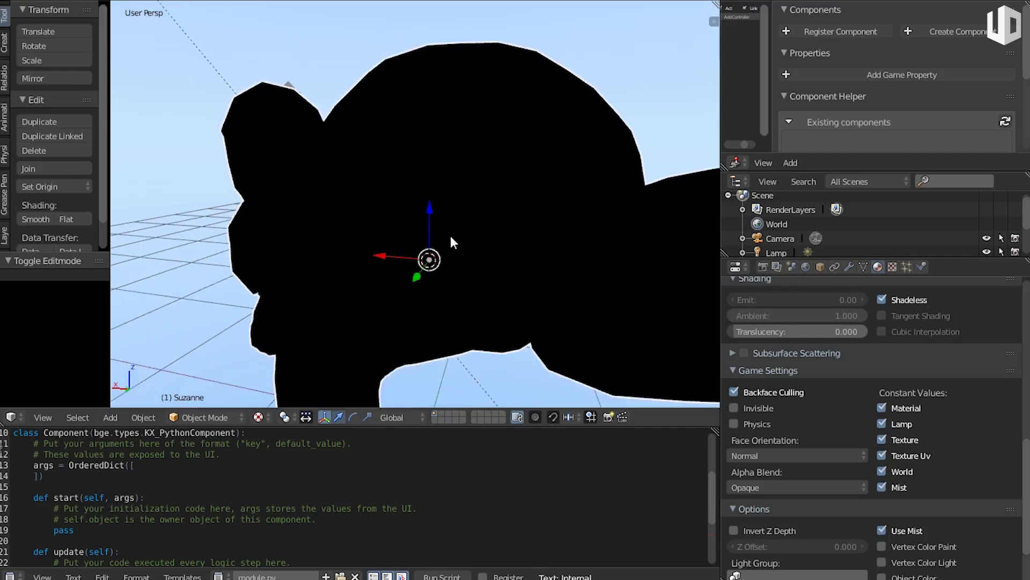
pyautogui.scroll(3, 446, 231)
pyautogui.scroll(3, 476, 249)
pyautogui.scroll(2, 348, 235)
pyautogui.scroll(1, 511, 136)
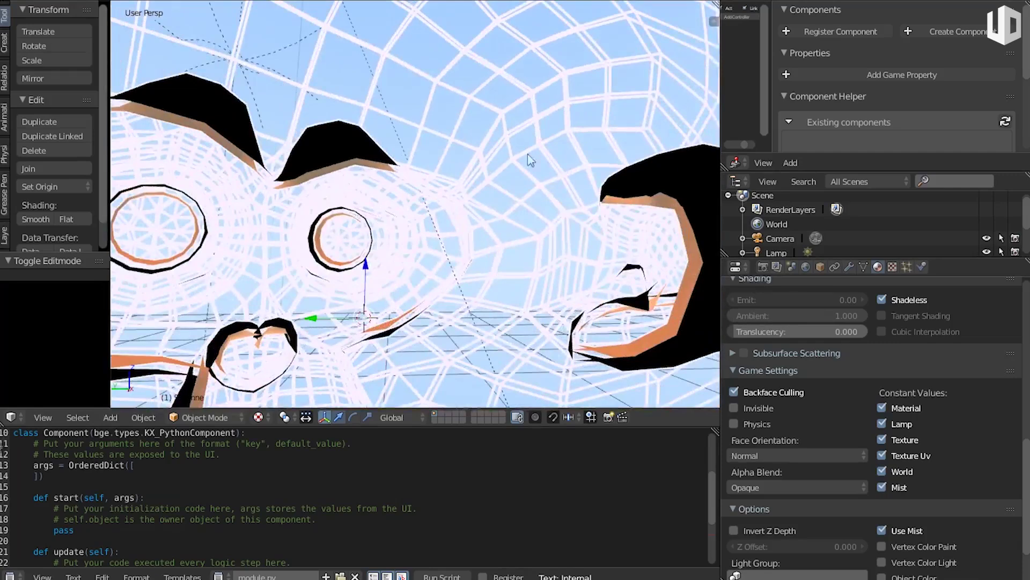
pyautogui.scroll(-8, 365, 270)
pyautogui.moveTo(365, 269); pyautogui.dragTo(462, 266, button='middle')
pyautogui.scroll(-3, 462, 265)
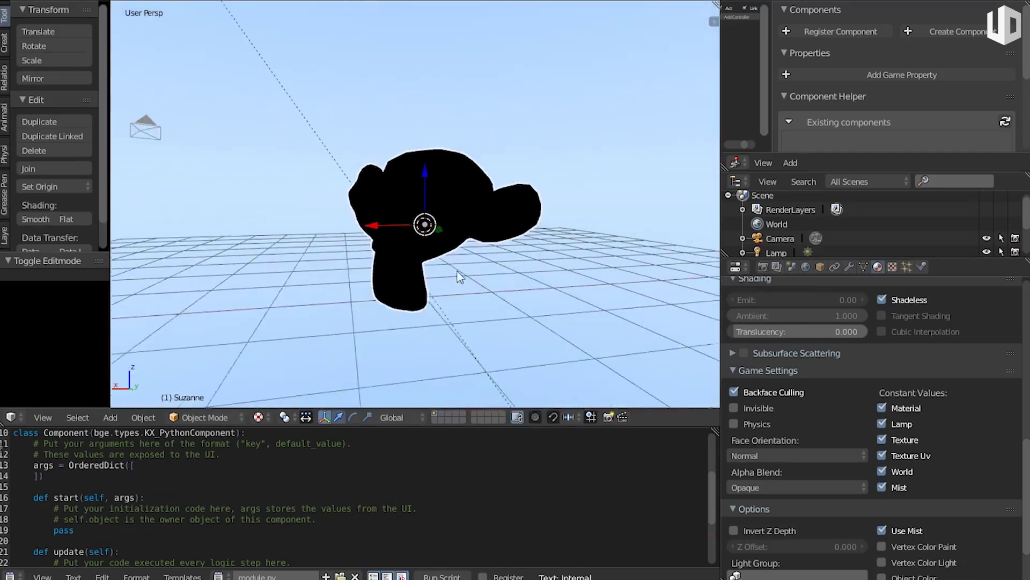
pyautogui.press('Tab')
pyautogui.scroll(1, 493, 281)
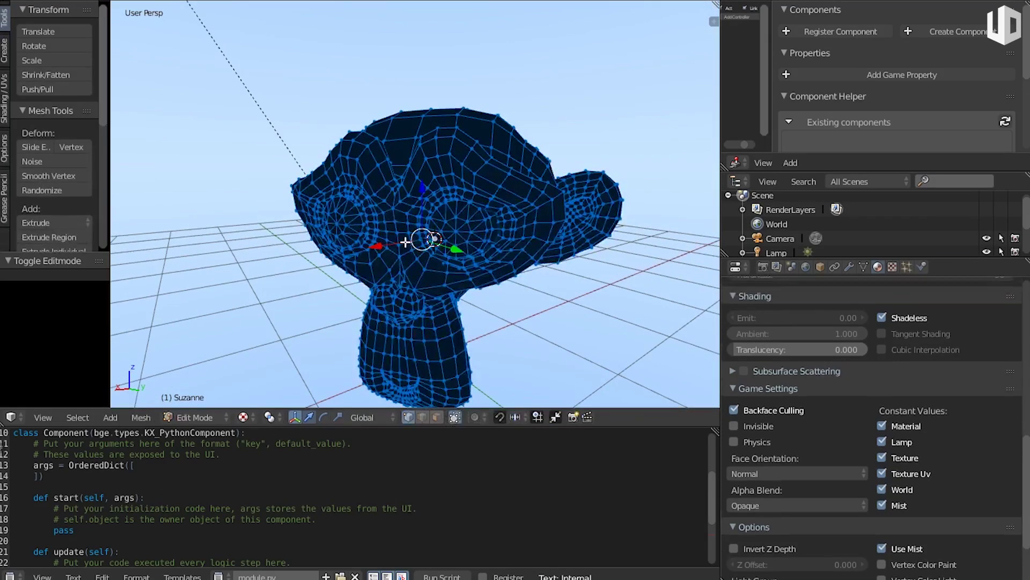
# Flip the normals of all Suzanne's faces, then return to Object Mode.
pyautogui.press('a')
pyautogui.hotkey('shift', 'd')
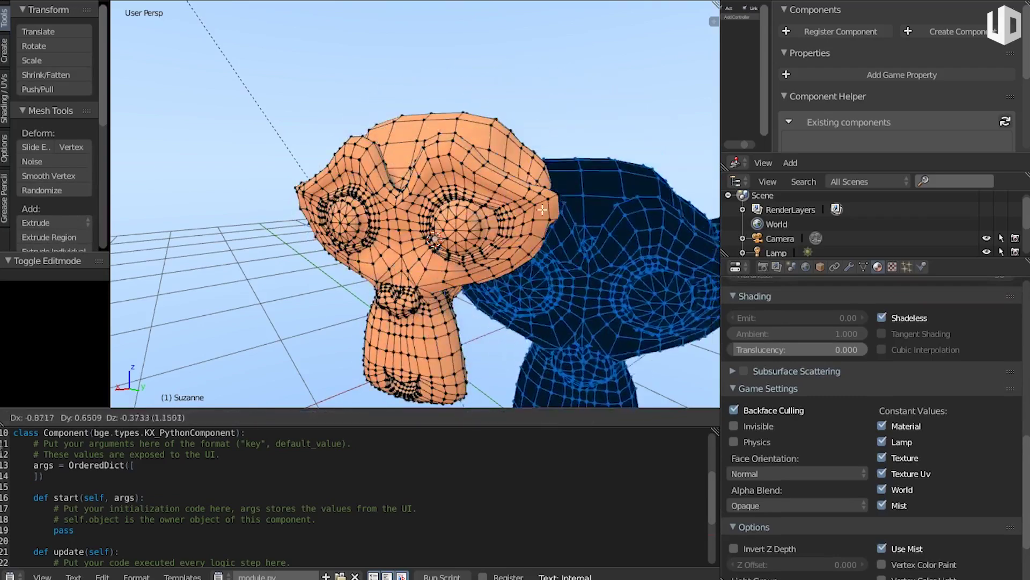
pyautogui.rightClick(580, 152)
pyautogui.press('a')
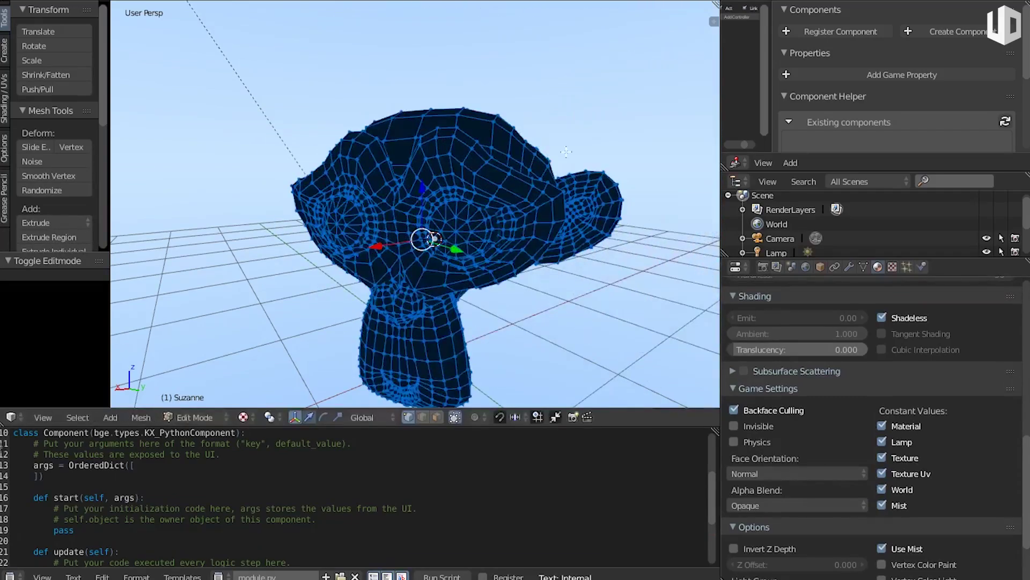
pyautogui.hotkey('ctrl', 'f')
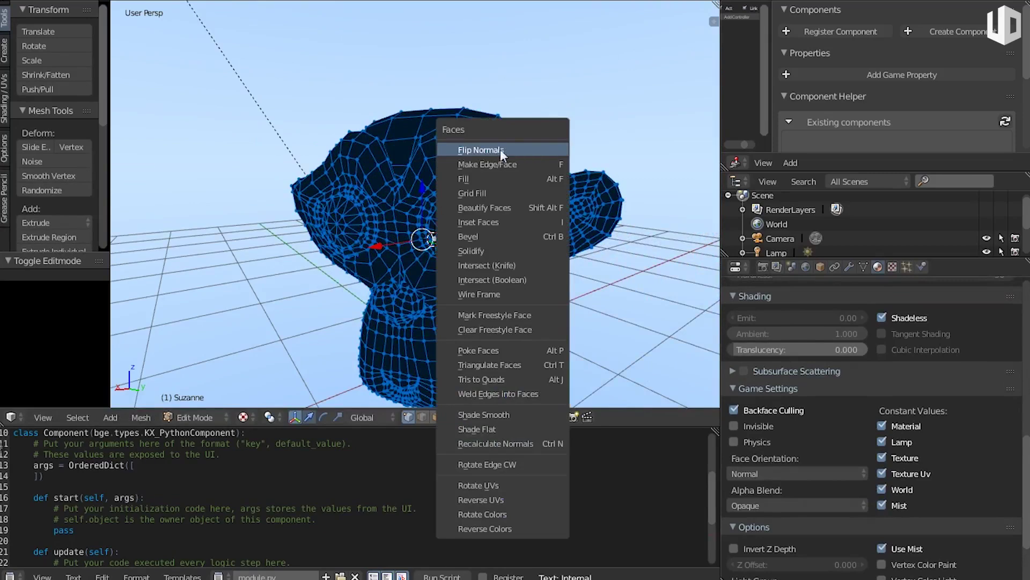
pyautogui.click(508, 150)
pyautogui.press('Tab')
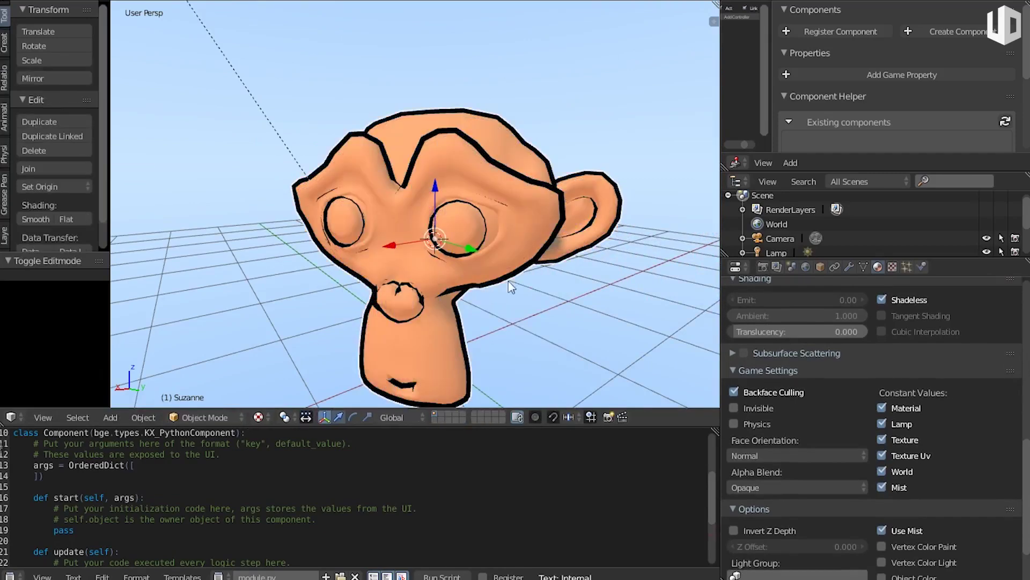
# Orbit around Suzanne to check her orange shading and black outline from several angles.
pyautogui.moveTo(498, 269); pyautogui.dragTo(562, 235, button='middle')
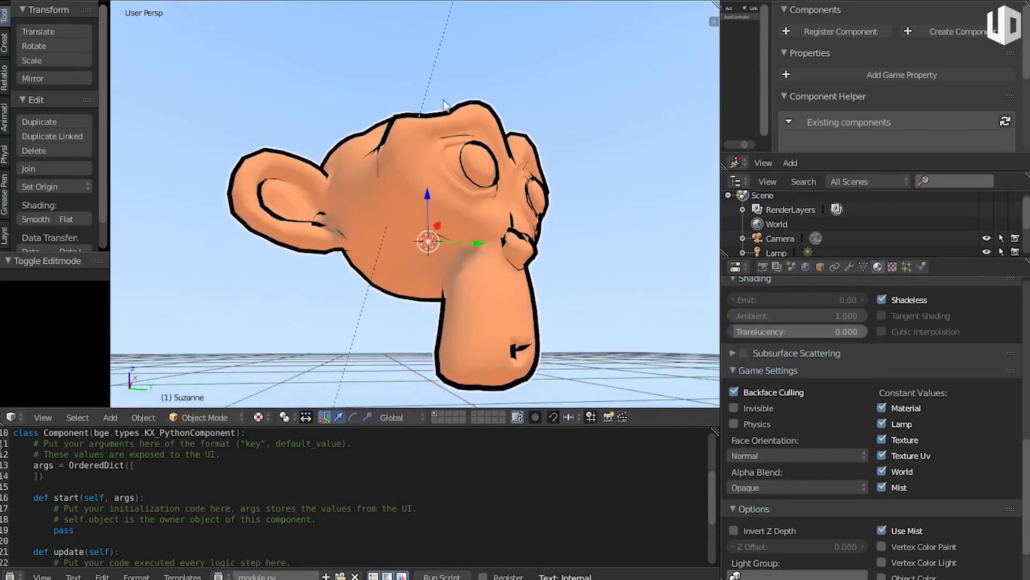
pyautogui.scroll(3, 464, 105)
pyautogui.press('Tab')
pyautogui.press('Tab')
pyautogui.press('Tab')
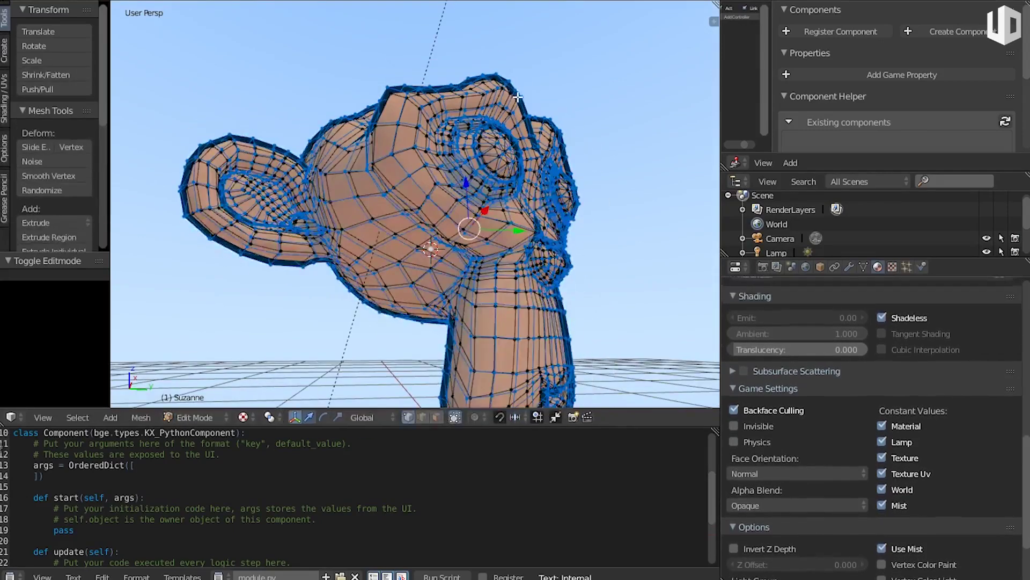
pyautogui.press('Tab')
pyautogui.moveTo(525, 115); pyautogui.dragTo(540, 113, button='middle')
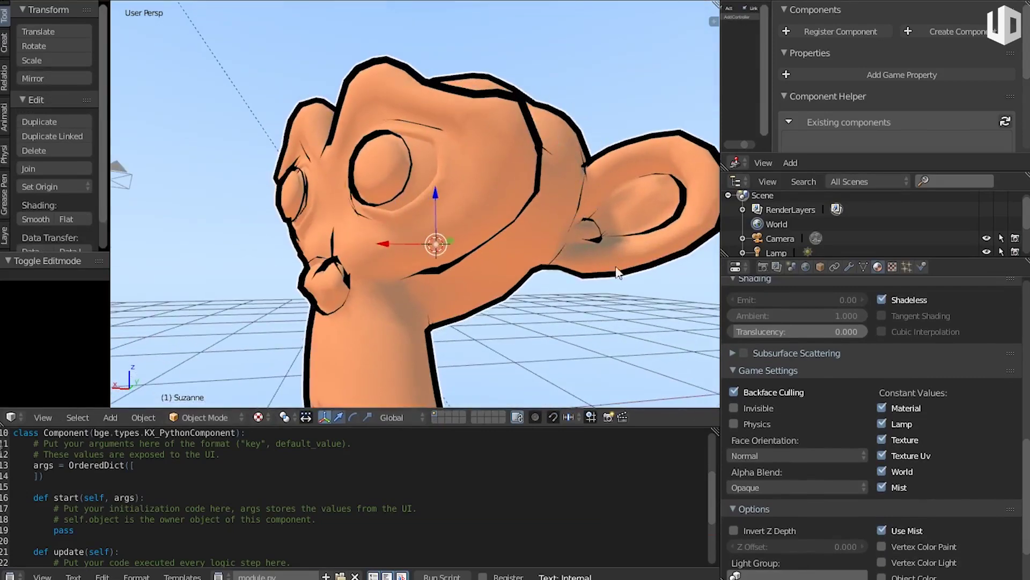
pyautogui.scroll(-5, 617, 274)
pyautogui.scroll(5, 618, 273)
pyautogui.moveTo(617, 273)
pyautogui.mouseDown(button='middle')
pyautogui.moveTo(481, 332)
pyautogui.moveTo(433, 301)
pyautogui.mouseUp(button='middle')
pyautogui.moveTo(264, 237)
pyautogui.mouseDown(button='middle')
pyautogui.moveTo(472, 246)
pyautogui.moveTo(475, 286)
pyautogui.mouseUp(button='middle')
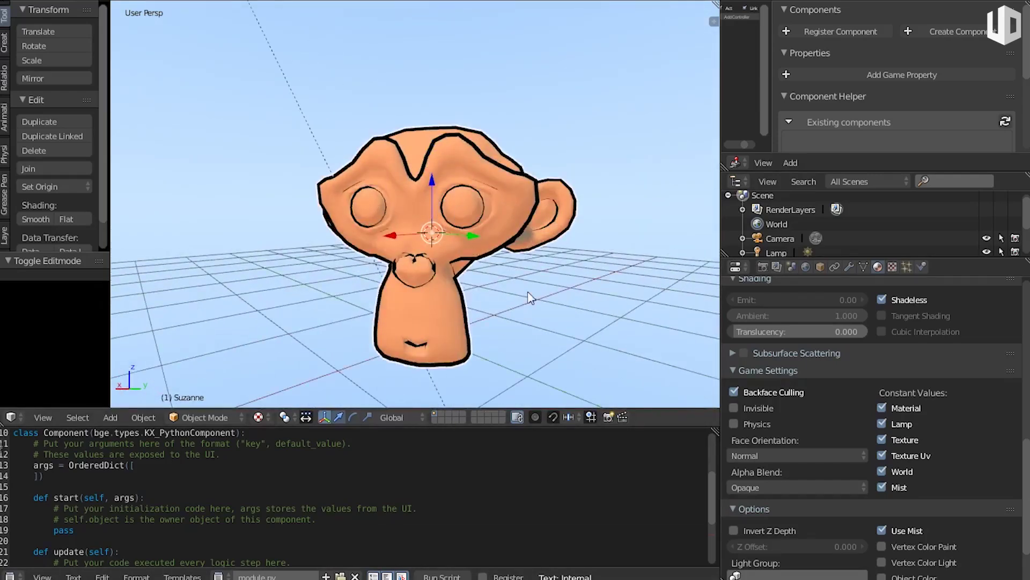
pyautogui.moveTo(503, 173)
pyautogui.mouseDown(button='middle')
pyautogui.moveTo(400, 96)
pyautogui.moveTo(529, 270)
pyautogui.moveTo(476, 263)
pyautogui.mouseUp(button='middle')
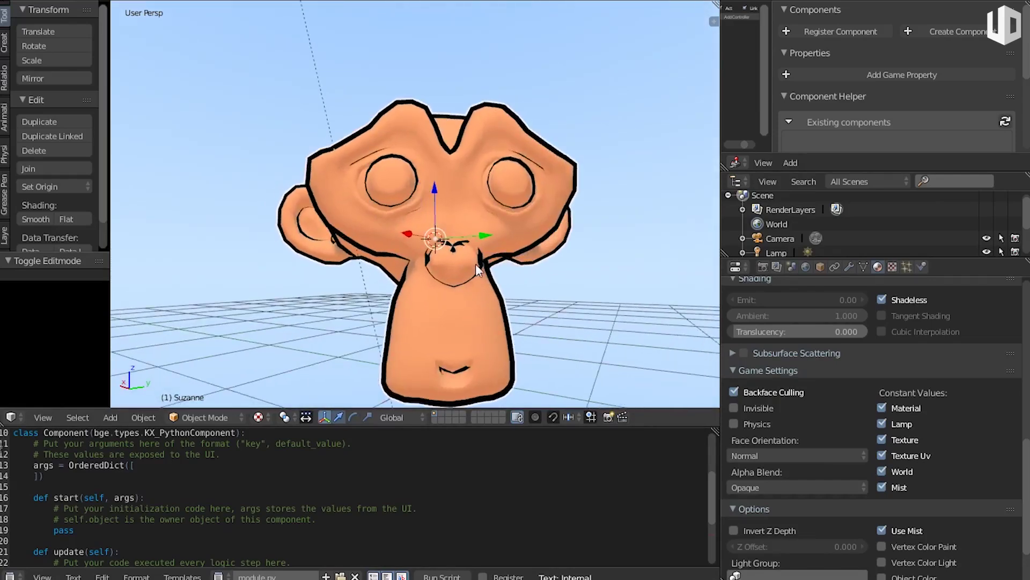
# Test the outline in the game, then slightly shrink Suzanne's shell with Shrink/Fatten.
pyautogui.press('p')
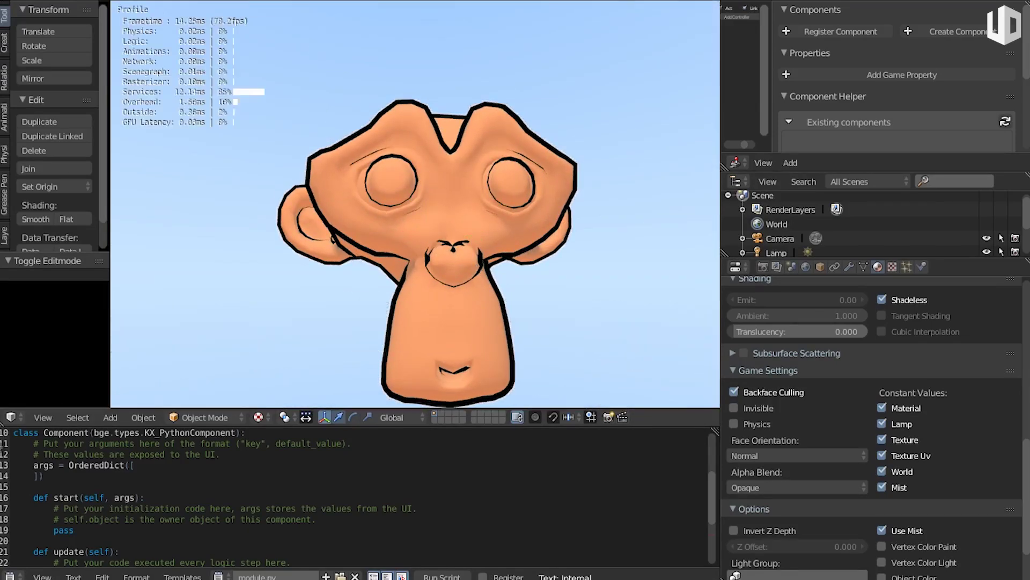
pyautogui.press('Escape')
pyautogui.press('Tab')
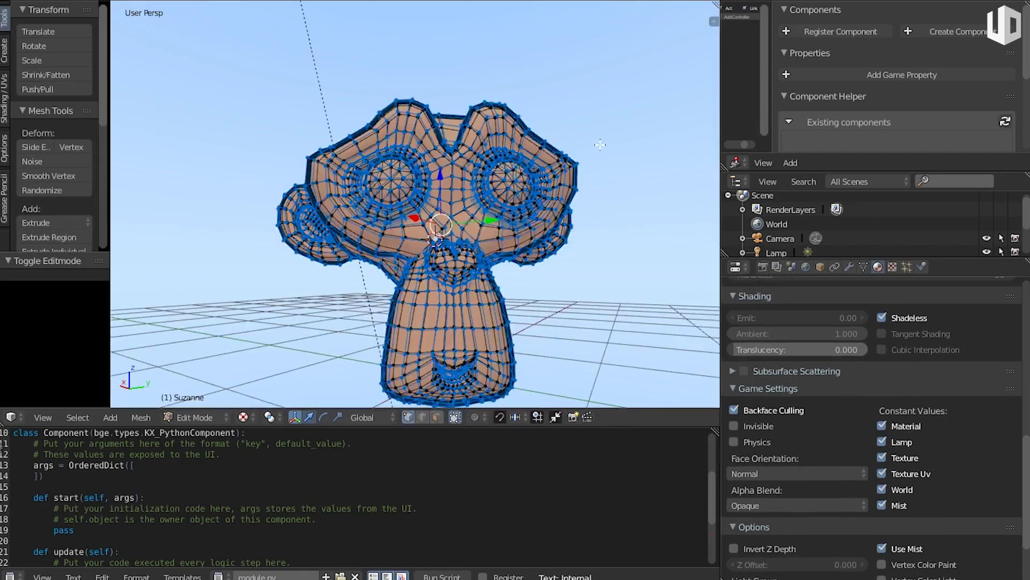
pyautogui.scroll(4, 598, 129)
pyautogui.scroll(-2, 598, 130)
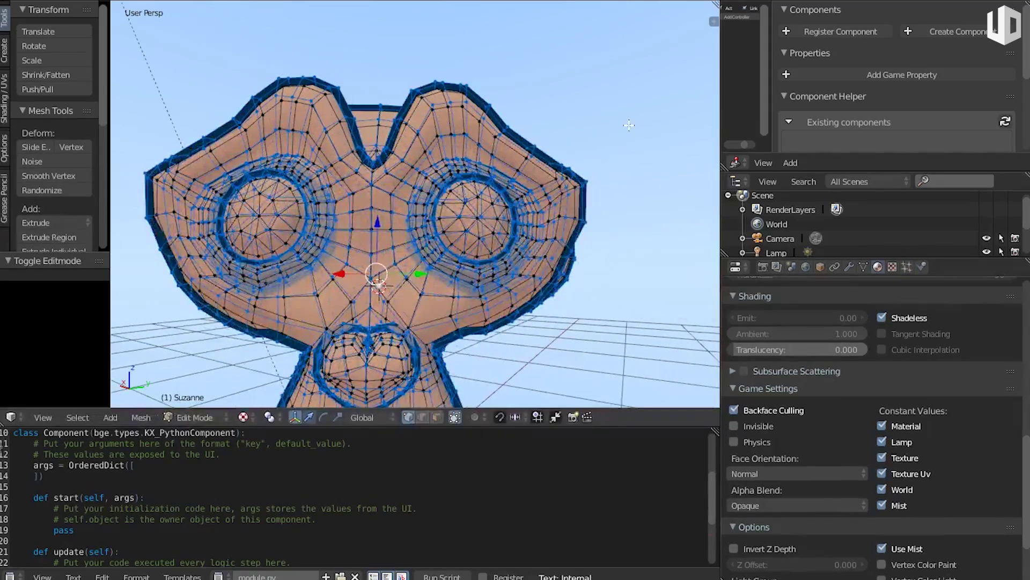
pyautogui.hotkey('alt', 's')
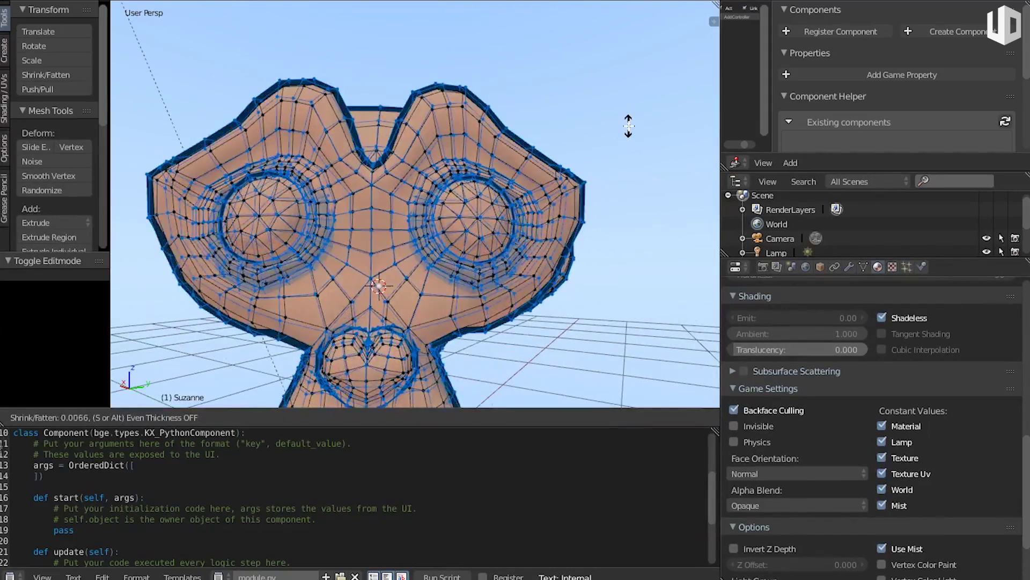
pyautogui.click(633, 126)
pyautogui.press('Tab')
# Shrink/fatten Suzanne's mesh again by -0.1384 and inspect her from the side and front.
pyautogui.moveTo(501, 189)
pyautogui.mouseDown(button='middle')
pyautogui.moveTo(546, 214)
pyautogui.moveTo(481, 263)
pyautogui.moveTo(488, 239)
pyautogui.mouseUp(button='middle')
pyautogui.scroll(-3, 481, 263)
pyautogui.scroll(2, 494, 230)
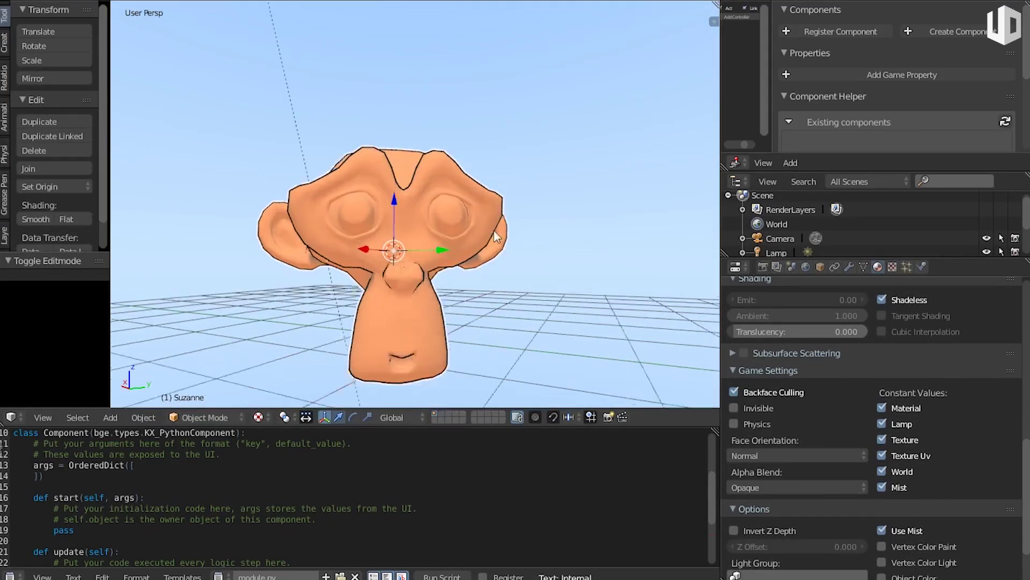
pyautogui.scroll(2, 555, 255)
pyautogui.moveTo(556, 255); pyautogui.dragTo(536, 250, button='middle')
pyautogui.press('Tab')
pyautogui.hotkey('alt', 's')
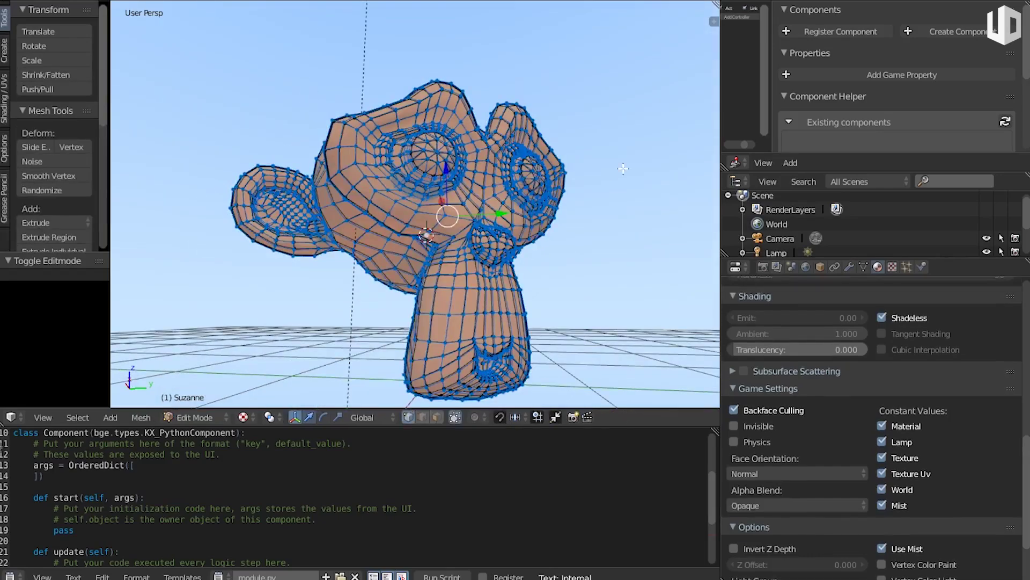
pyautogui.click(648, 156)
pyautogui.press('Tab')
pyautogui.moveTo(649, 157)
pyautogui.mouseDown(button='middle')
pyautogui.moveTo(514, 272)
pyautogui.moveTo(568, 273)
pyautogui.mouseUp(button='middle')
pyautogui.press('Tab')
pyautogui.press('Tab')
pyautogui.press('Tab')
pyautogui.press('Tab')
pyautogui.press('Tab')
pyautogui.moveTo(595, 218)
pyautogui.mouseDown(button='middle')
pyautogui.moveTo(569, 283)
pyautogui.moveTo(524, 215)
pyautogui.mouseUp(button='middle')
pyautogui.press('Tab')
# Add a cube and move it below and beside Suzanne to X 0.123, Y -1.595, Z -1.356.
pyautogui.hotkey('shift', 'a')
pyautogui.moveTo(524, 215)
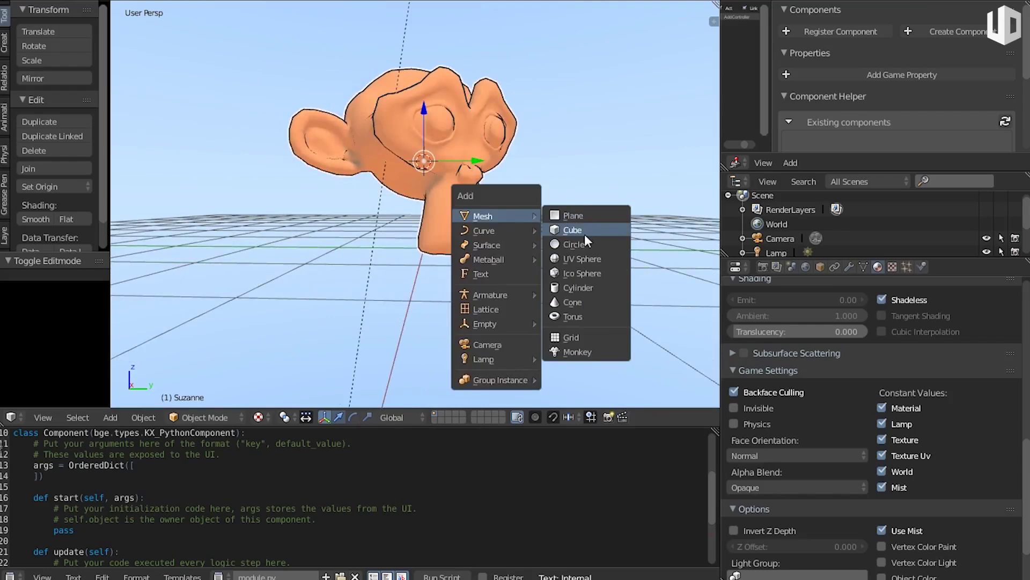
pyautogui.click(584, 234)
pyautogui.press('g')
pyautogui.click(349, 306)
pyautogui.moveTo(349, 305)
pyautogui.mouseDown(button='middle')
pyautogui.moveTo(404, 207)
pyautogui.moveTo(385, 233)
pyautogui.mouseUp(button='middle')
# Duplicate the cube's mesh in place, fatten it along its normals and flip the shell's normals.
pyautogui.moveTo(471, 231)
pyautogui.mouseDown(button='middle')
pyautogui.moveTo(534, 263)
pyautogui.moveTo(432, 128)
pyautogui.mouseUp(button='middle')
pyautogui.press('Tab')
pyautogui.press('Tab')
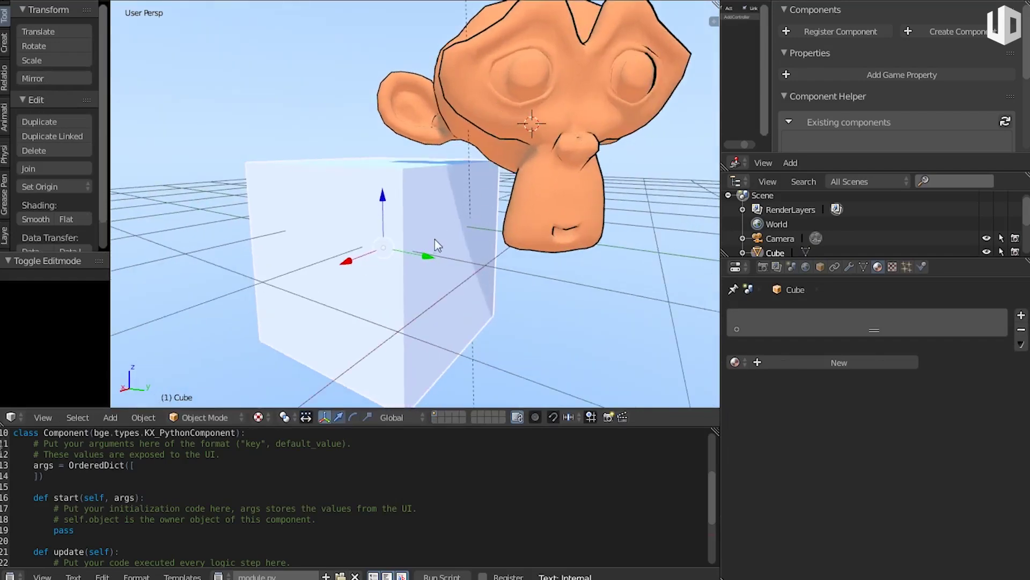
pyautogui.press('Tab')
pyautogui.press('Tab')
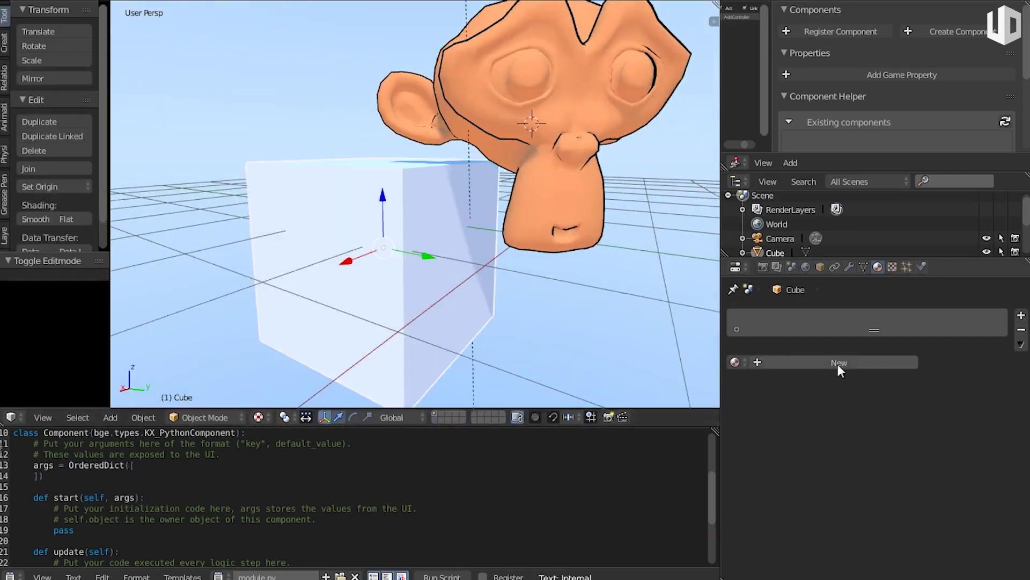
pyautogui.click(839, 363)
pyautogui.press('Tab')
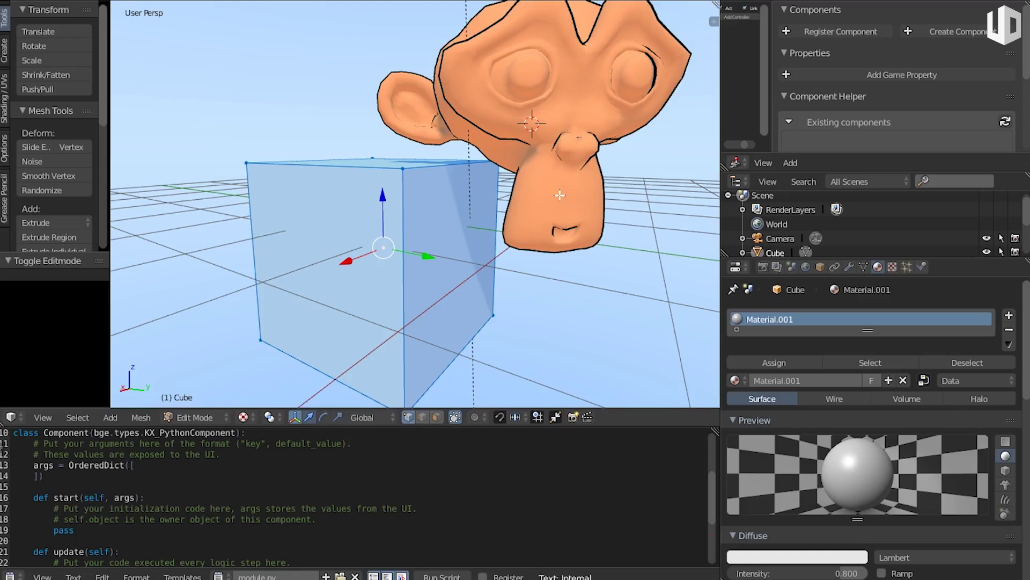
pyautogui.hotkey('shift', 'd')
pyautogui.press('Escape')
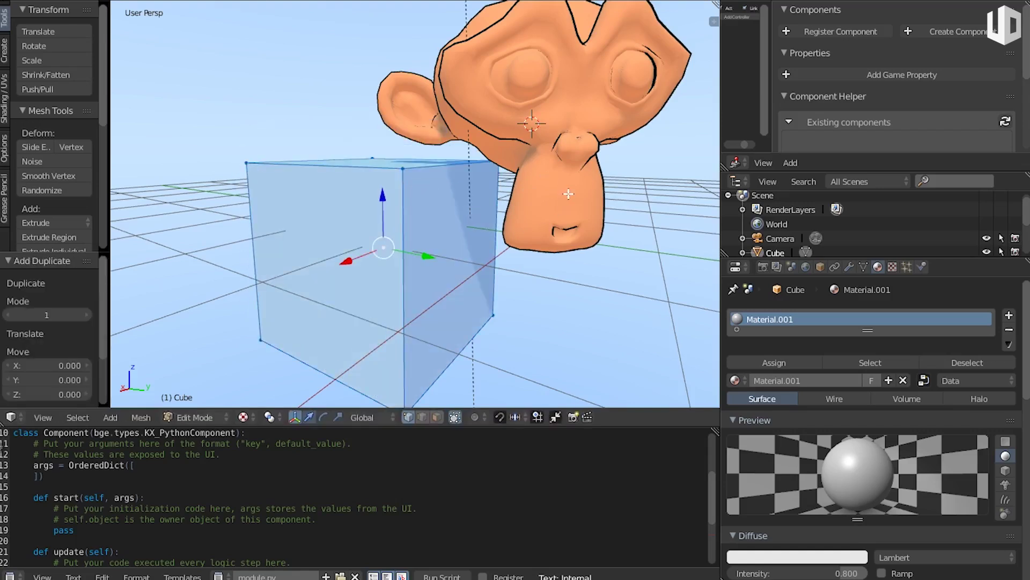
pyautogui.hotkey('alt', 's')
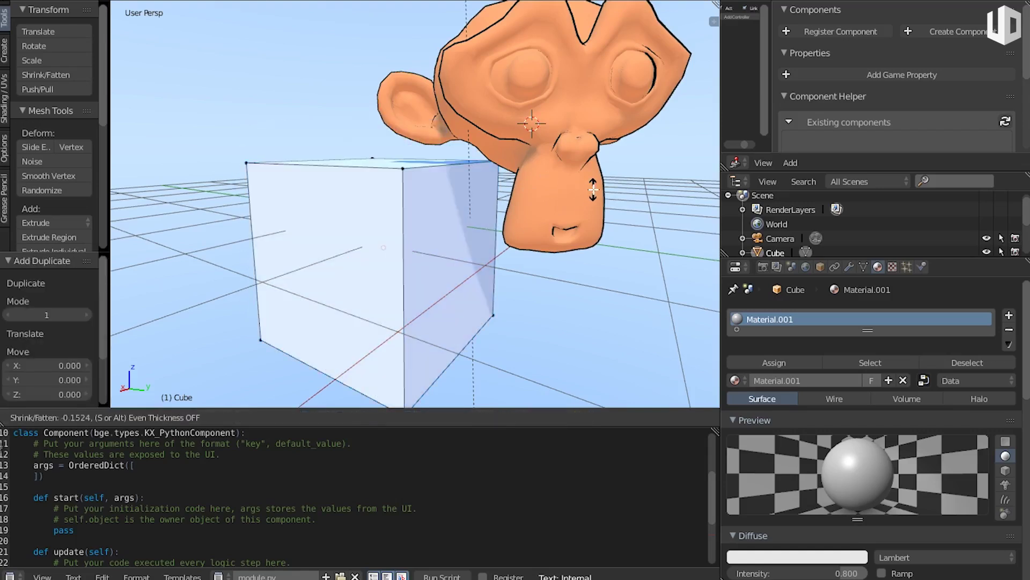
pyautogui.click(594, 198)
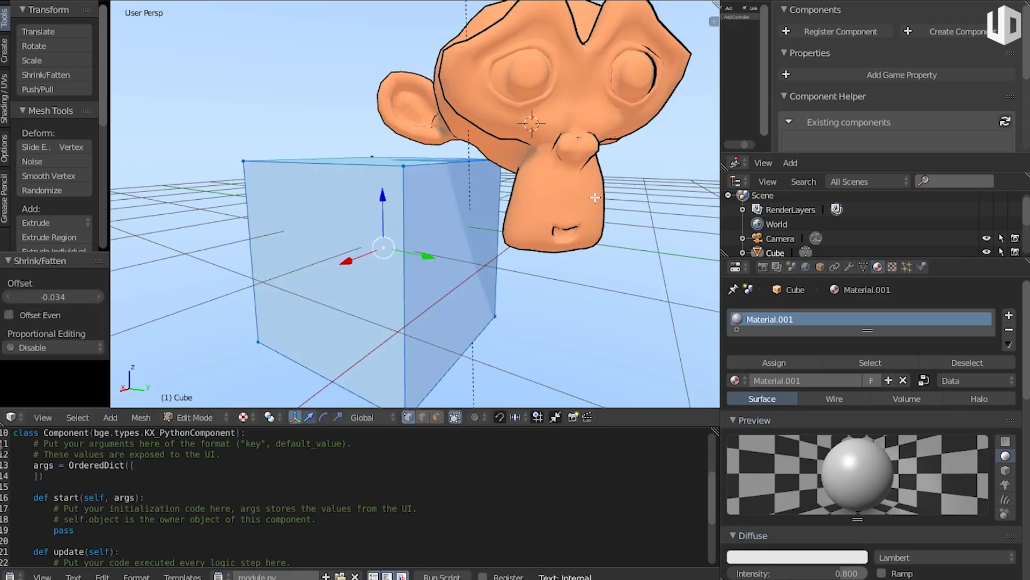
pyautogui.hotkey('ctrl', 'f')
pyautogui.click(539, 182)
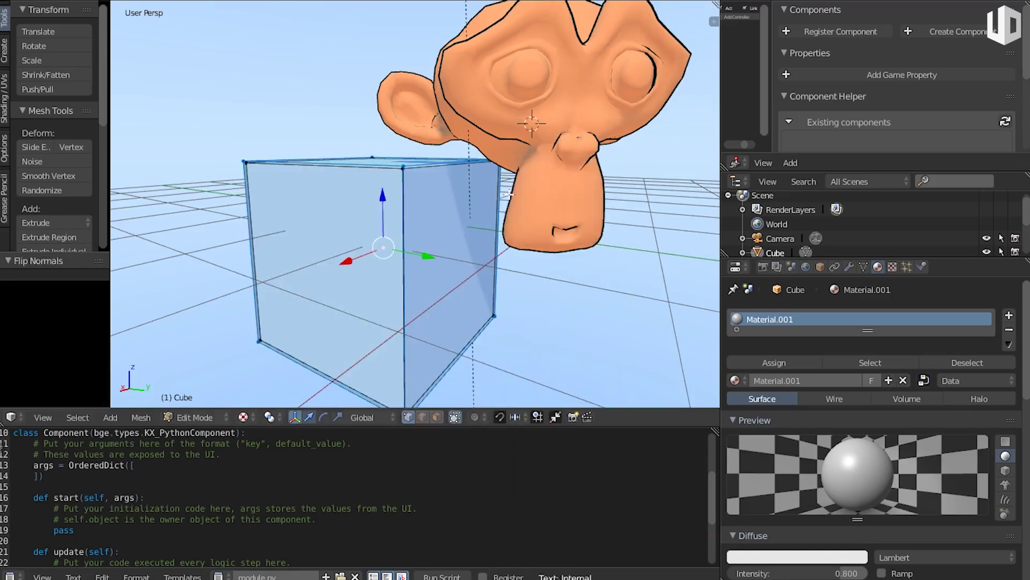
# Add a second material slot with the Outline material and assign it to the shell.
pyautogui.click(1009, 316)
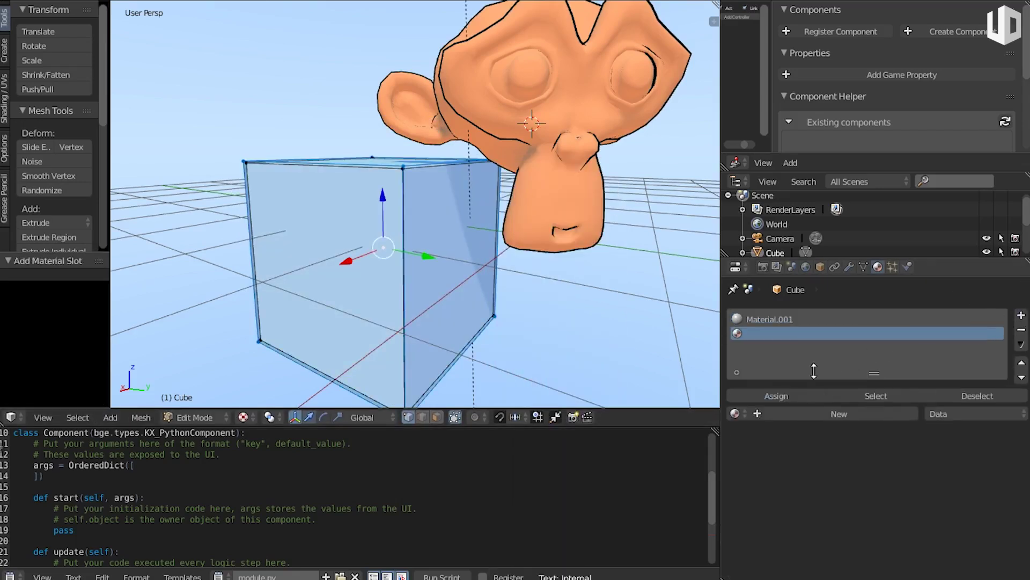
pyautogui.click(736, 413)
pyautogui.click(778, 323)
pyautogui.click(788, 395)
pyautogui.press('Tab')
# Raise the cube and Suzanne together 1.381 along Z.
pyautogui.moveTo(485, 269)
pyautogui.mouseDown(button='middle')
pyautogui.moveTo(544, 289)
pyautogui.moveTo(485, 266)
pyautogui.moveTo(449, 284)
pyautogui.moveTo(223, 169)
pyautogui.mouseUp(button='middle')
pyautogui.rightClick(417, 227)
pyautogui.keyDown('shift'); pyautogui.rightClick(570, 166); pyautogui.keyUp('shift')
pyautogui.press('g')
pyautogui.press('z')
pyautogui.click(482, 185)
pyautogui.press('a')
pyautogui.moveTo(482, 186)
pyautogui.mouseDown(button='middle')
pyautogui.moveTo(464, 275)
pyautogui.moveTo(507, 251)
pyautogui.moveTo(496, 257)
pyautogui.moveTo(536, 263)
pyautogui.moveTo(370, 196)
pyautogui.moveTo(399, 252)
pyautogui.moveTo(549, 257)
pyautogui.moveTo(403, 213)
pyautogui.moveTo(488, 185)
pyautogui.moveTo(500, 287)
pyautogui.mouseUp(button='middle')
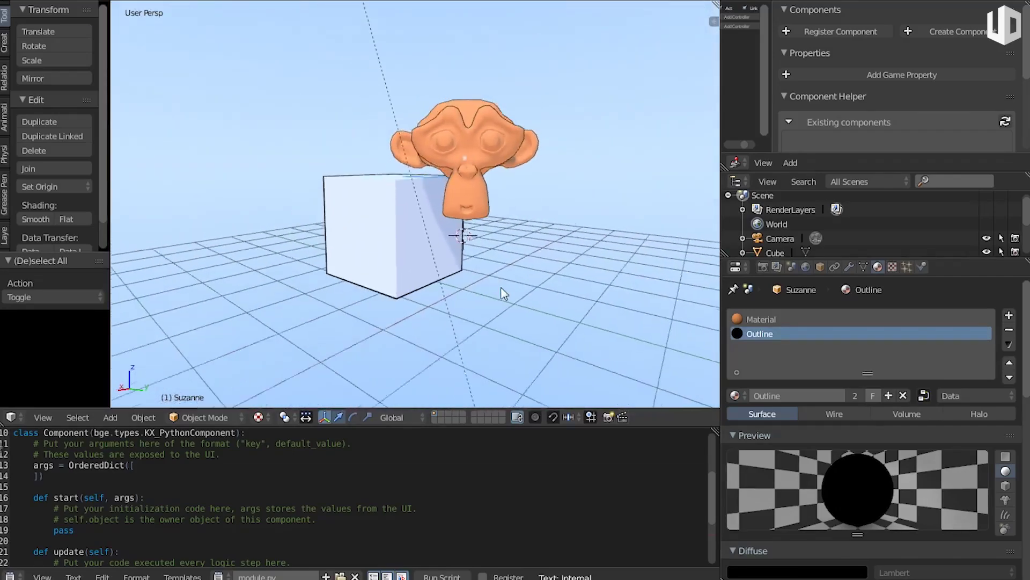
pyautogui.scroll(3, 501, 288)
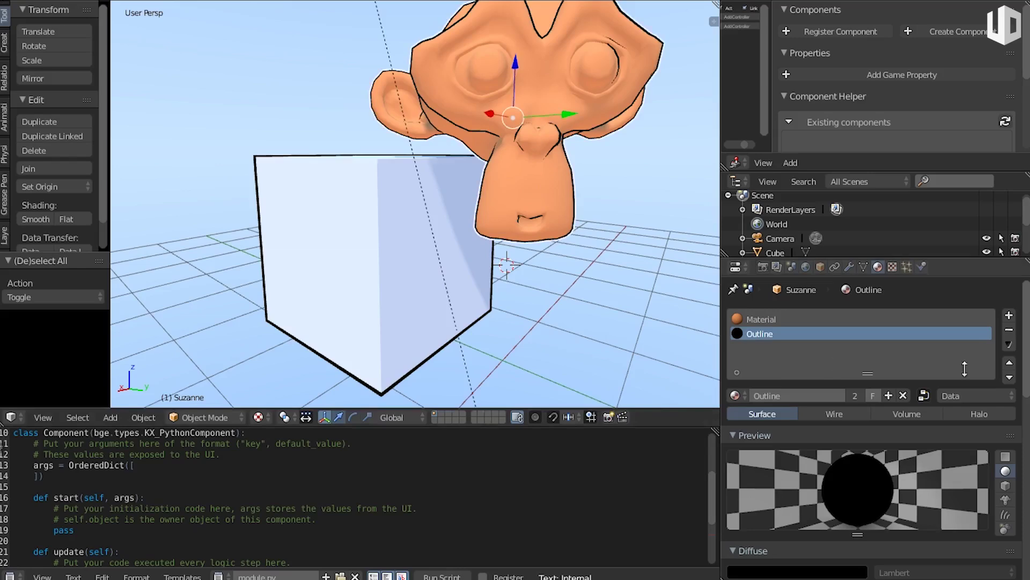
pyautogui.scroll(-5, 874, 367)
pyautogui.scroll(-12, 850, 511)
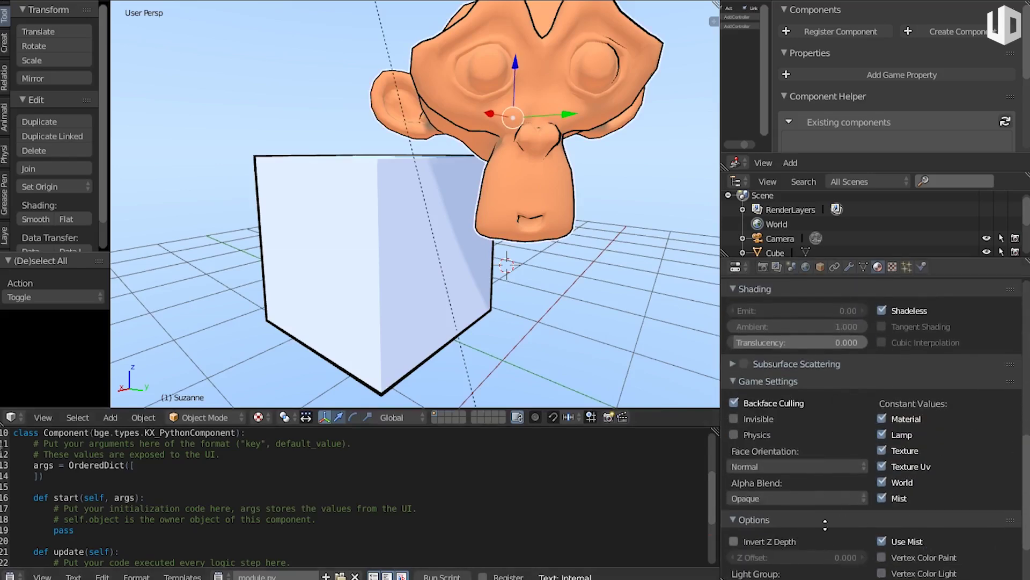
pyautogui.scroll(-2, 767, 410)
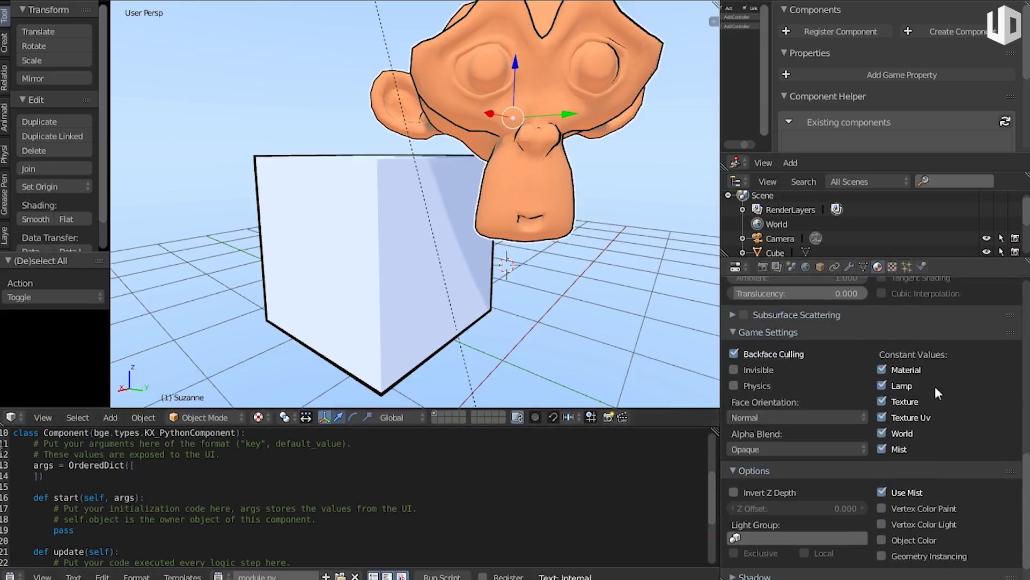
pyautogui.scroll(-3, 414, 228)
pyautogui.scroll(-2, 566, 288)
pyautogui.moveTo(565, 287)
pyautogui.mouseDown(button='middle')
pyautogui.moveTo(621, 115)
pyautogui.moveTo(590, 177)
pyautogui.mouseUp(button='middle')
pyautogui.scroll(-2, 900, 422)
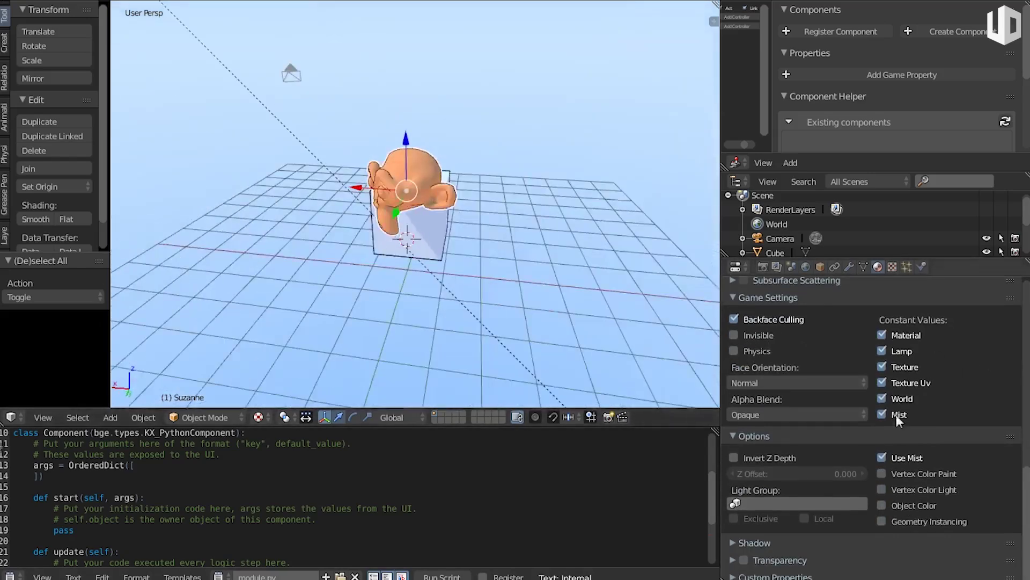
pyautogui.scroll(8, 901, 421)
pyautogui.scroll(8, 869, 434)
pyautogui.scroll(-6, 865, 448)
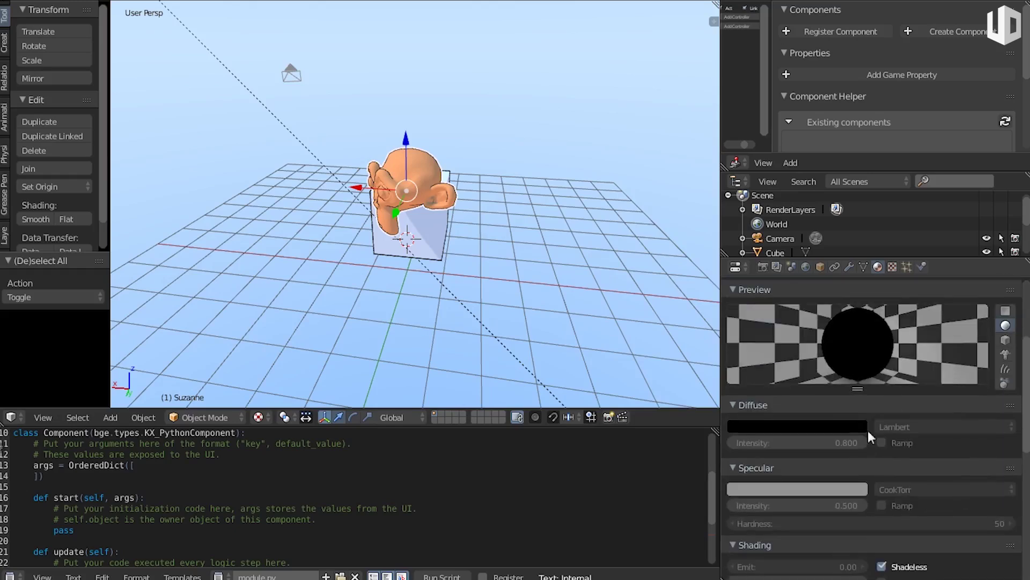
pyautogui.moveTo(483, 269); pyautogui.dragTo(420, 246, button='middle')
pyautogui.scroll(5, 421, 246)
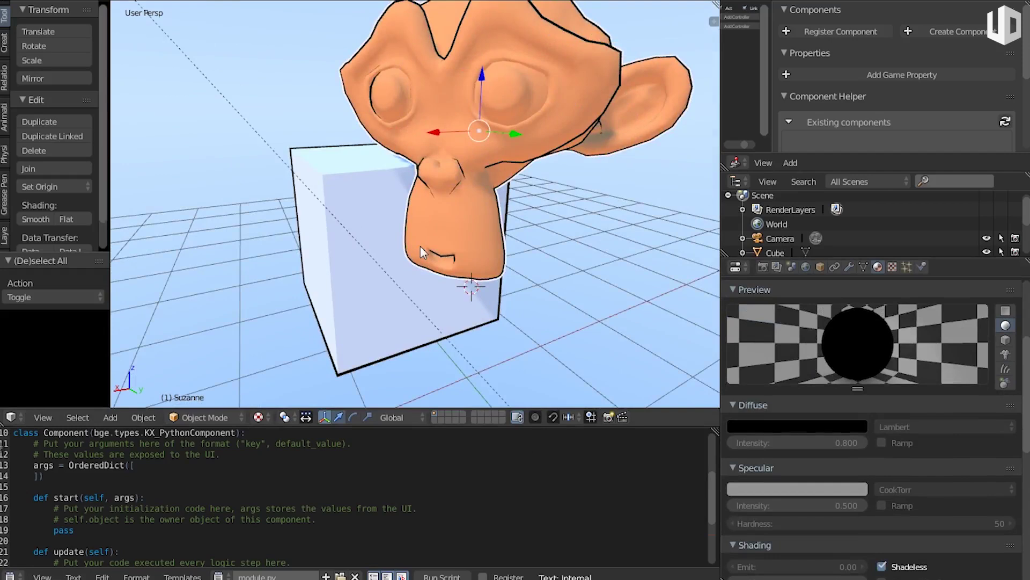
# Zoom and tilt the viewport around Suzanne and the cube to inspect their outlines.
pyautogui.hotkey('alt', 'Tab')
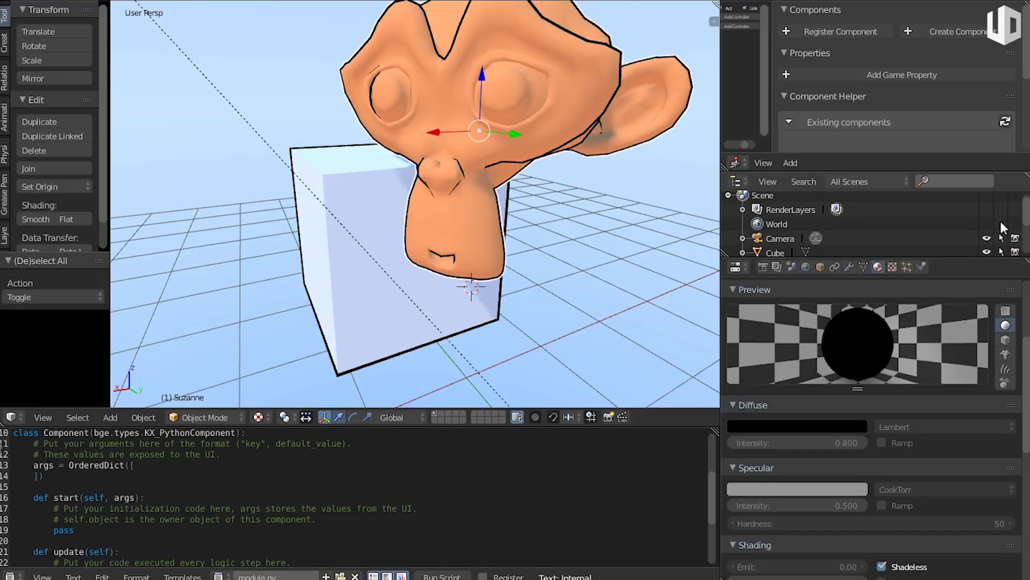
pyautogui.scroll(-2, 416, 275)
pyautogui.scroll(-3, 573, 179)
pyautogui.moveTo(573, 180)
pyautogui.mouseDown(button='middle')
pyautogui.moveTo(581, 154)
pyautogui.moveTo(517, 162)
pyautogui.moveTo(446, 232)
pyautogui.mouseUp(button='middle')
pyautogui.scroll(4, 580, 154)
pyautogui.scroll(-2, 517, 162)
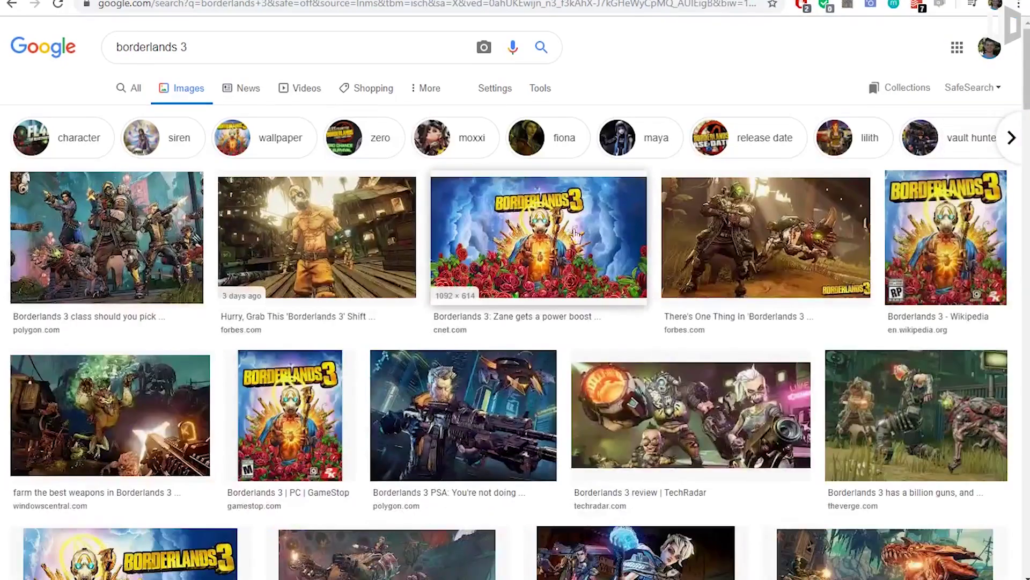
# Preview the Forbes Borderlands 3 result and glance at its article.
pyautogui.click(344, 231)
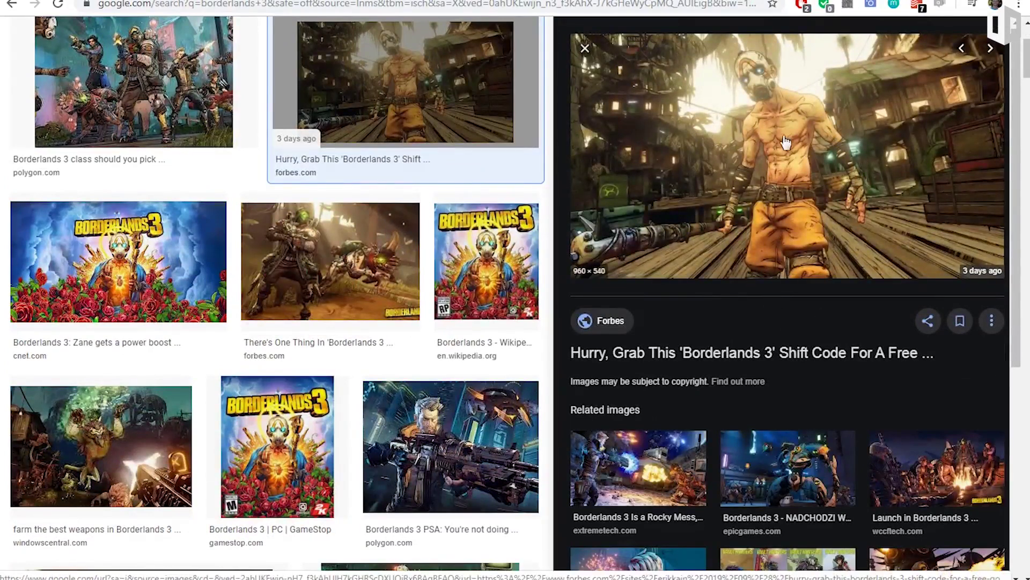
pyautogui.click(818, 223)
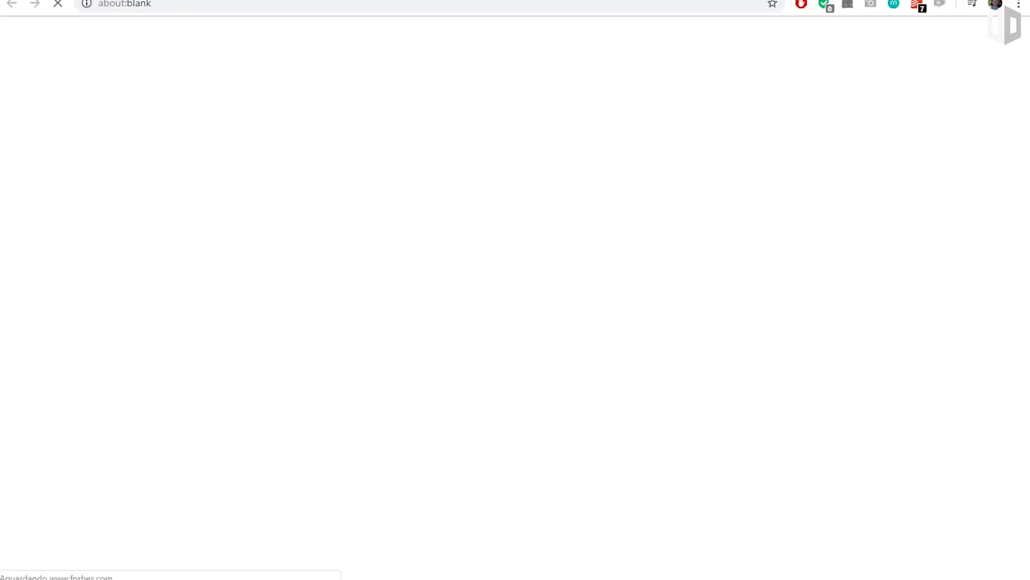
pyautogui.scroll(-3, 578, 408)
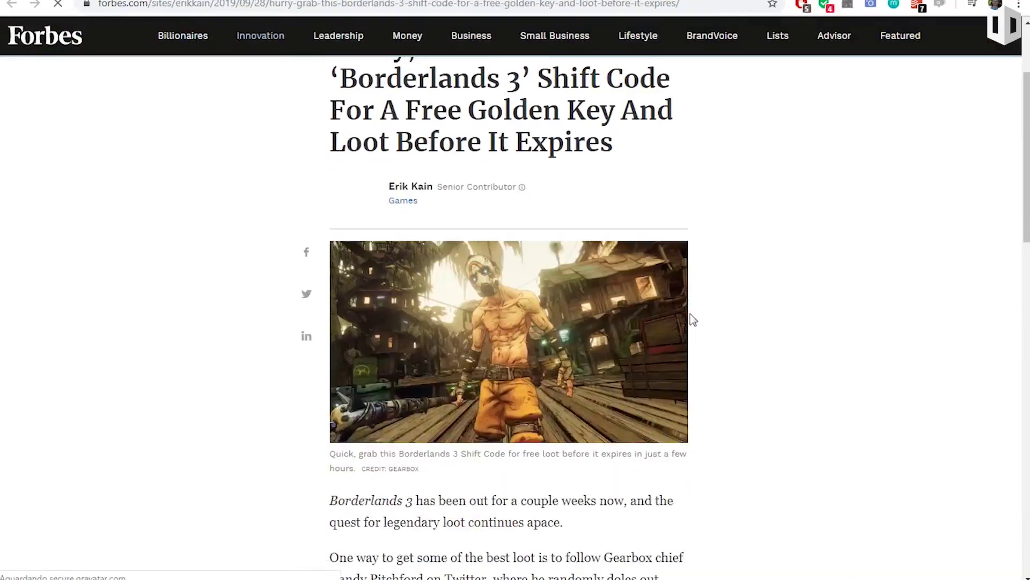
pyautogui.hotkey('ctrl', 'w')
# Open the Borderlands 3 preview image on its own in a new tab.
pyautogui.rightClick(771, 129)
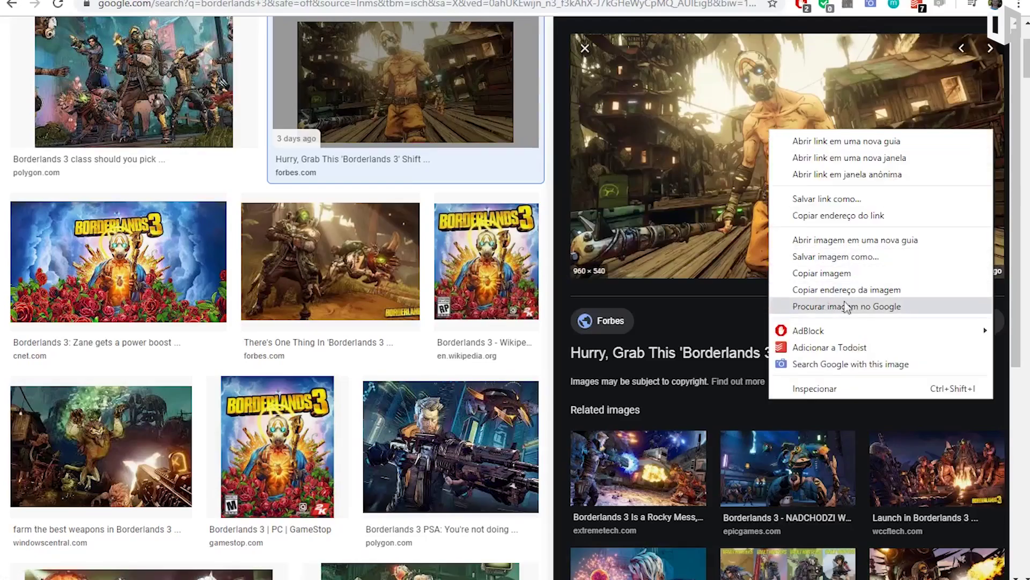
pyautogui.click(867, 258)
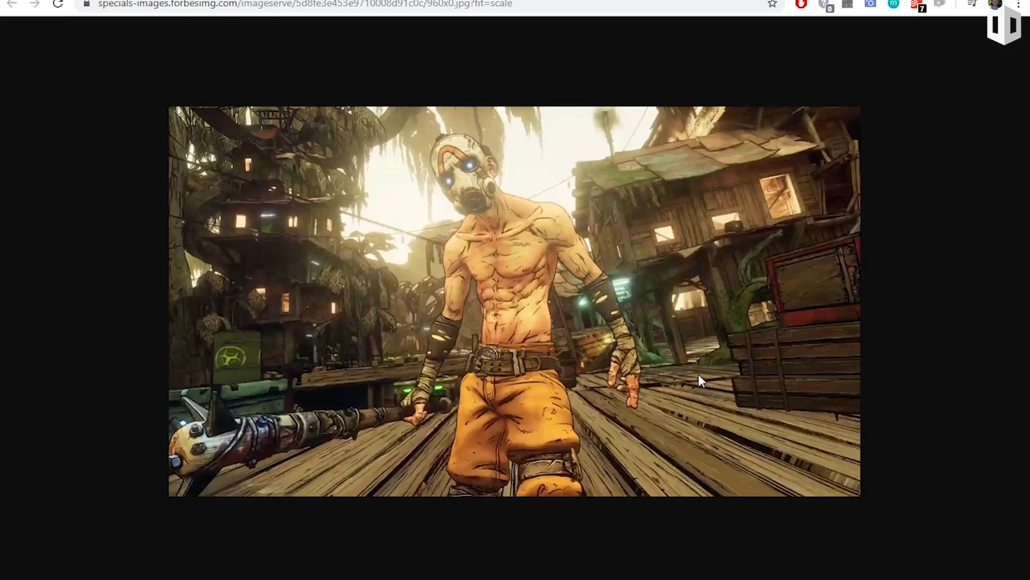
pyautogui.hotkey('alt', 'Tab')
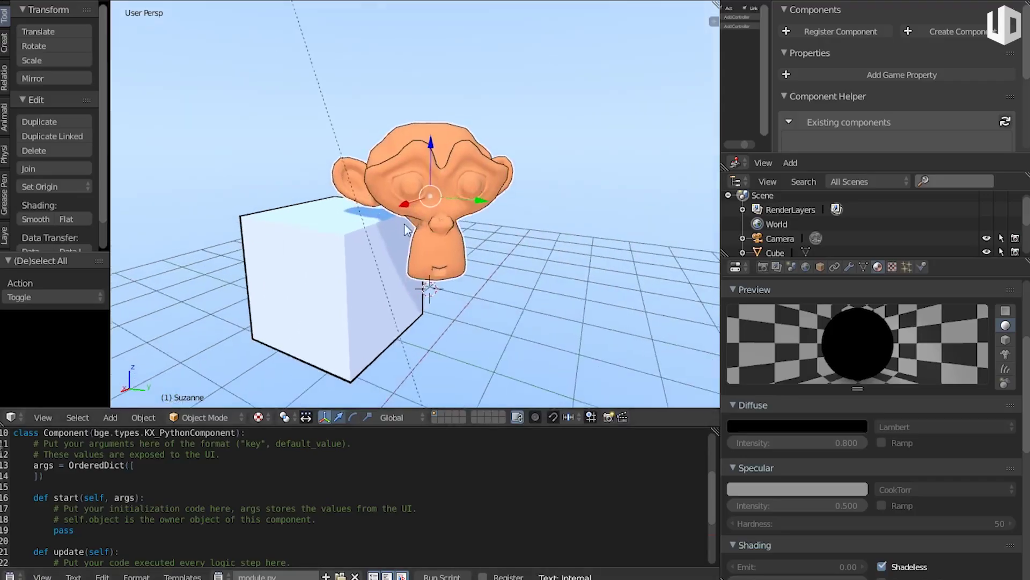
# Open the UD-ThirdGameContentComplete project from the recent files.
pyautogui.moveTo(359, 236); pyautogui.dragTo(498, 137, button='middle')
pyautogui.scroll(2, 499, 137)
pyautogui.scroll(2, 507, 221)
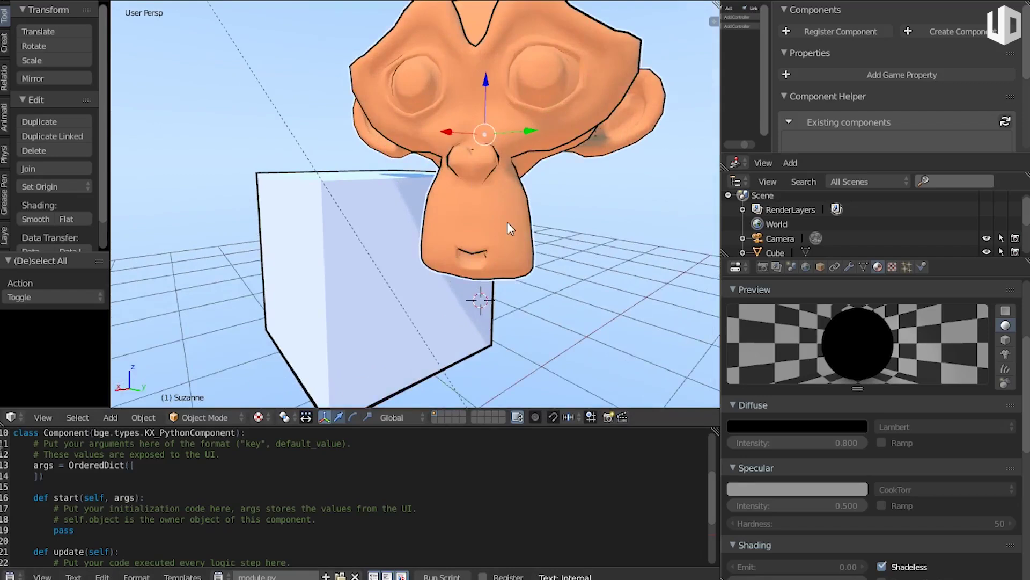
pyautogui.hotkey('ctrl', 'shift', 'o')
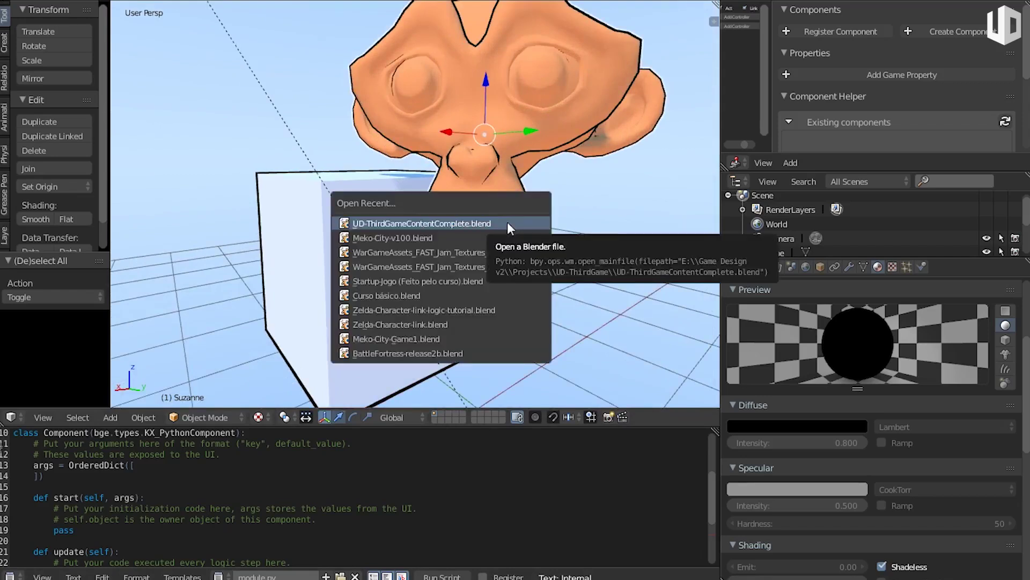
pyautogui.click(507, 223)
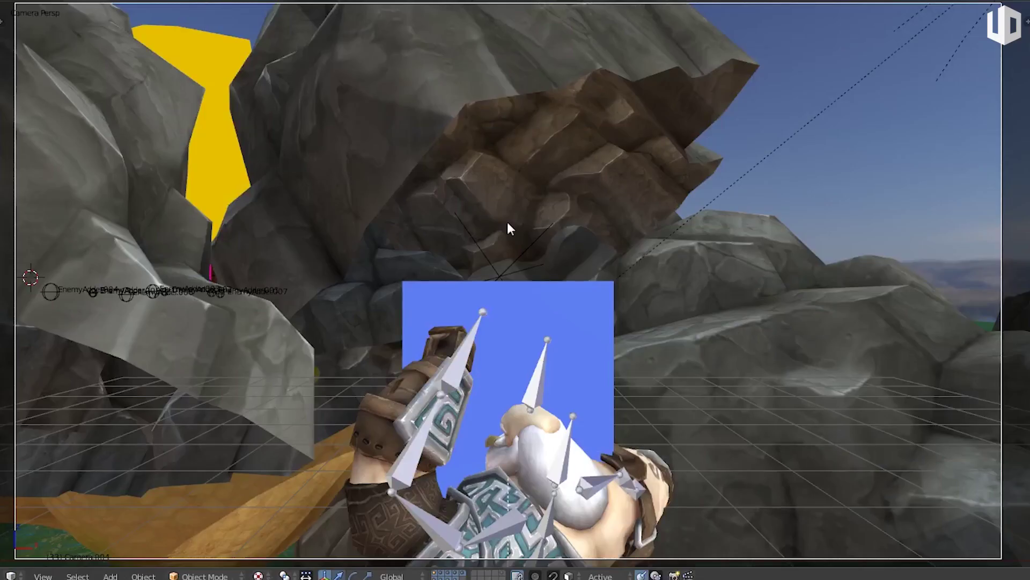
# Play the game to show its toon-shaded outlined view, then exit and request a fresh start-up scene.
pyautogui.press('p')
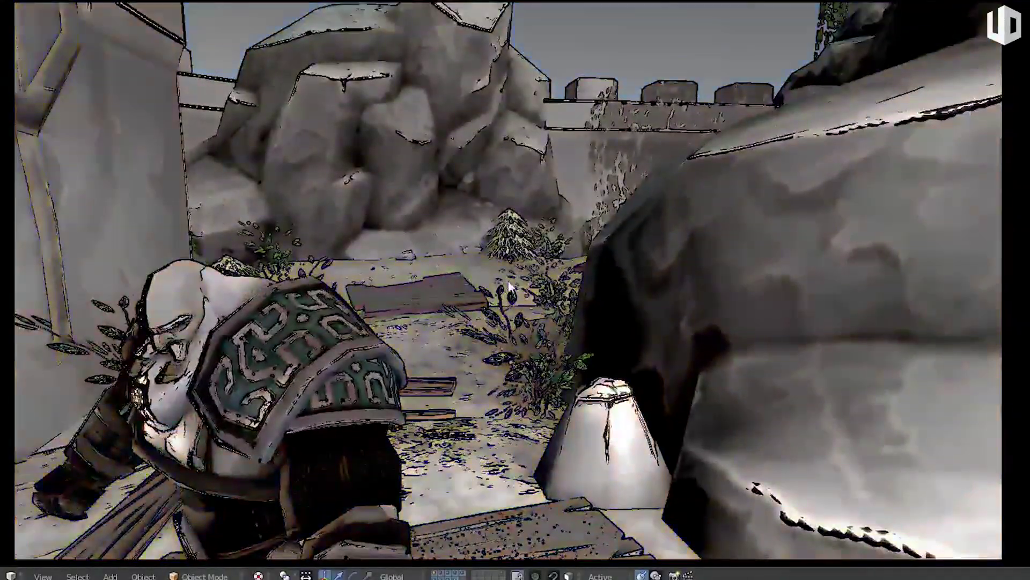
pyautogui.press('Escape')
pyautogui.hotkey('ctrl', 'n')
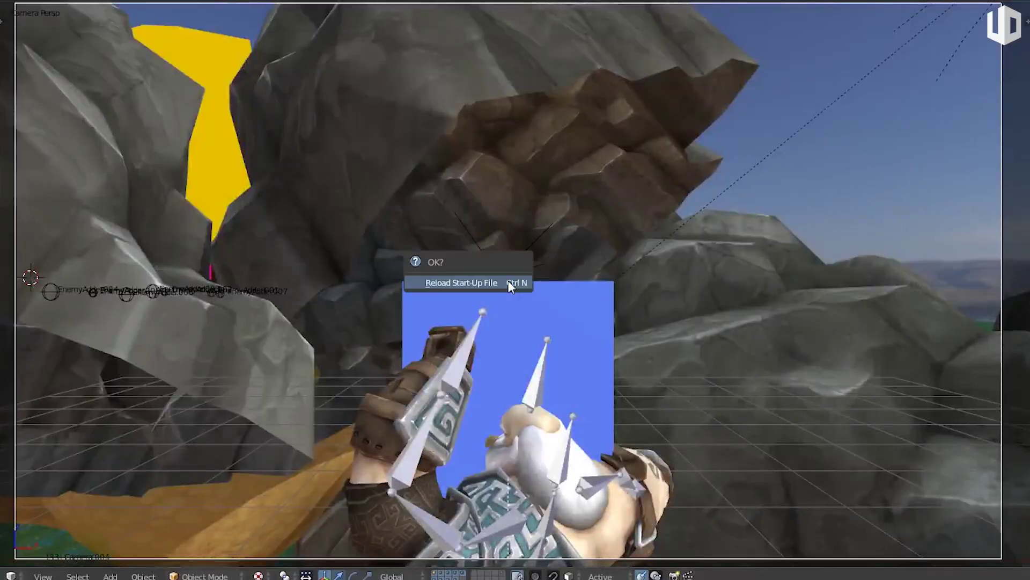
# Reload the start-up file, select the Camera, and return to the browser.
pyautogui.click(509, 284)
pyautogui.scroll(2, 445, 282)
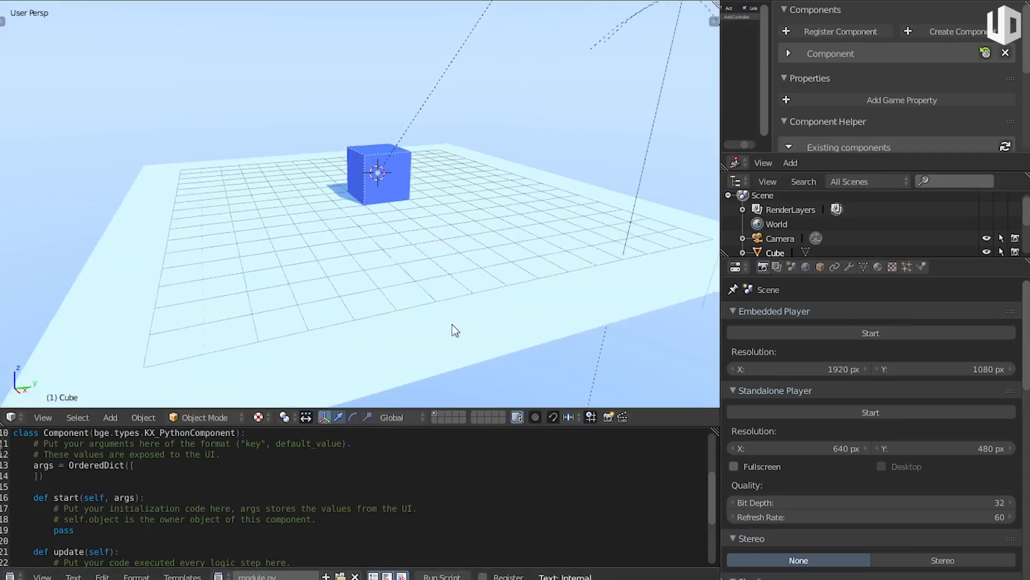
pyautogui.scroll(-3, 445, 233)
pyautogui.rightClick(187, 204)
pyautogui.scroll(3, 358, 236)
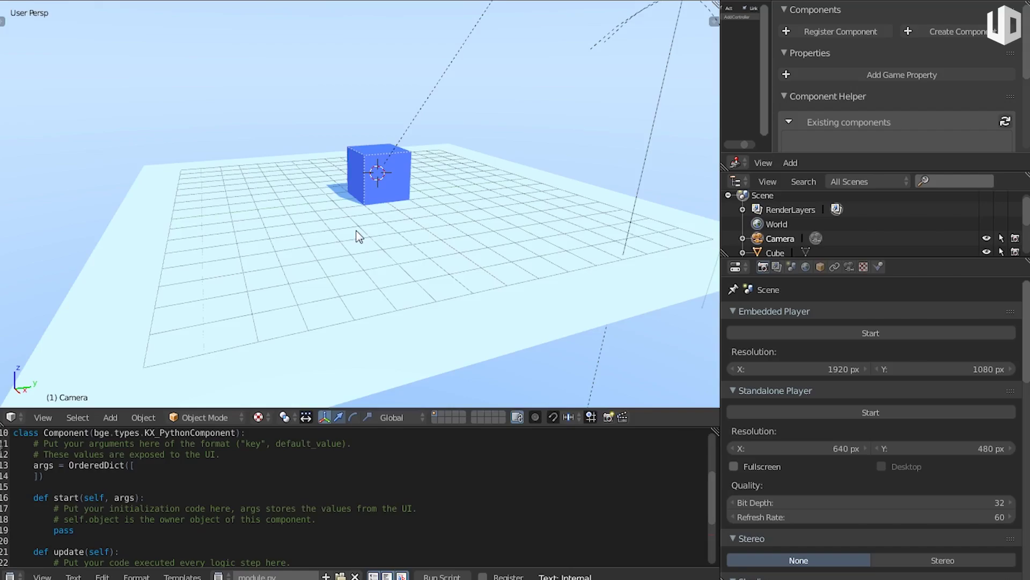
pyautogui.hotkey('alt', 'Tab')
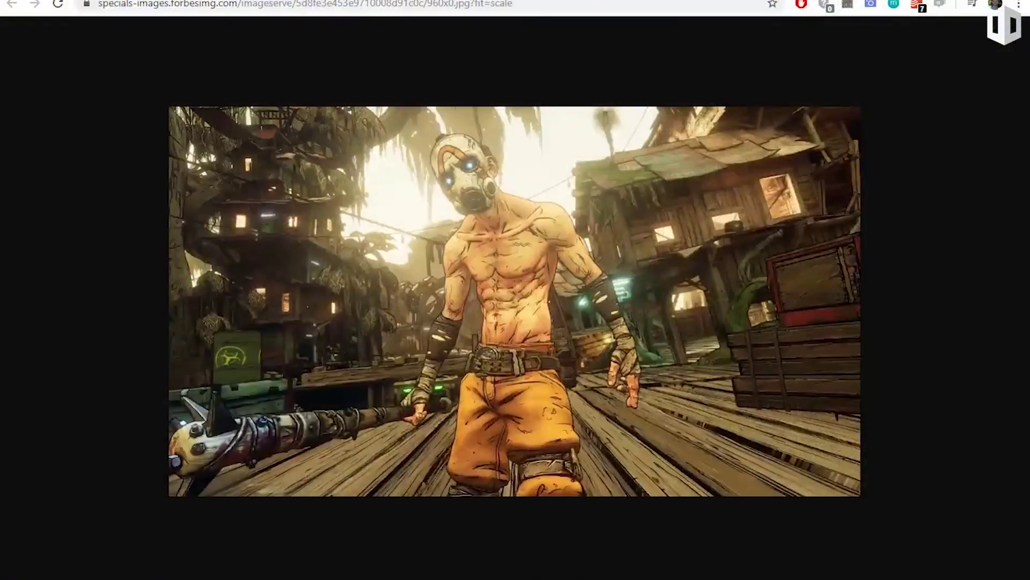
# Search Google for 'realidade aumentada' in a new tab and show the image results.
pyautogui.hotkey('ctrl', 't')
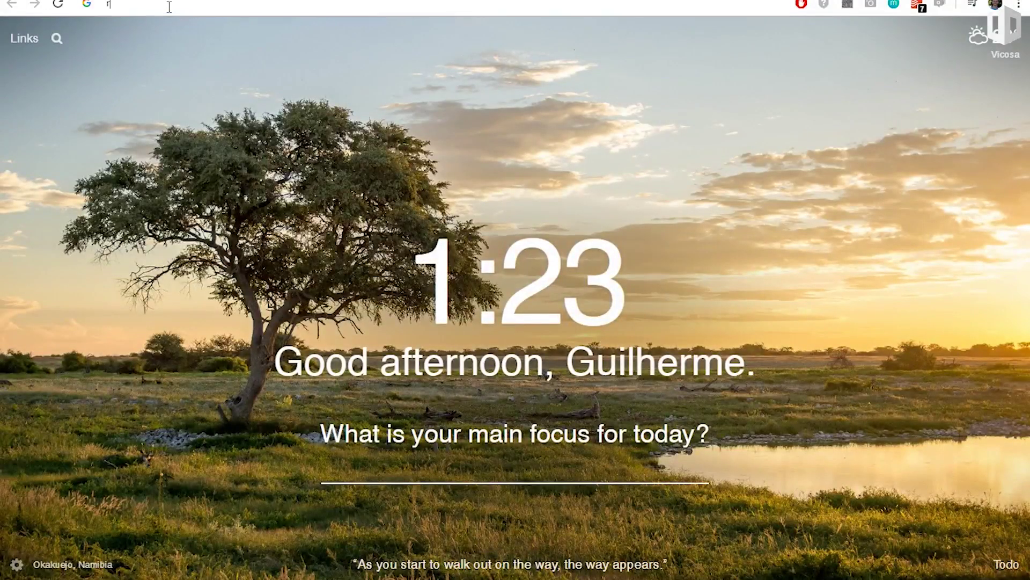
pyautogui.write('realidade au')
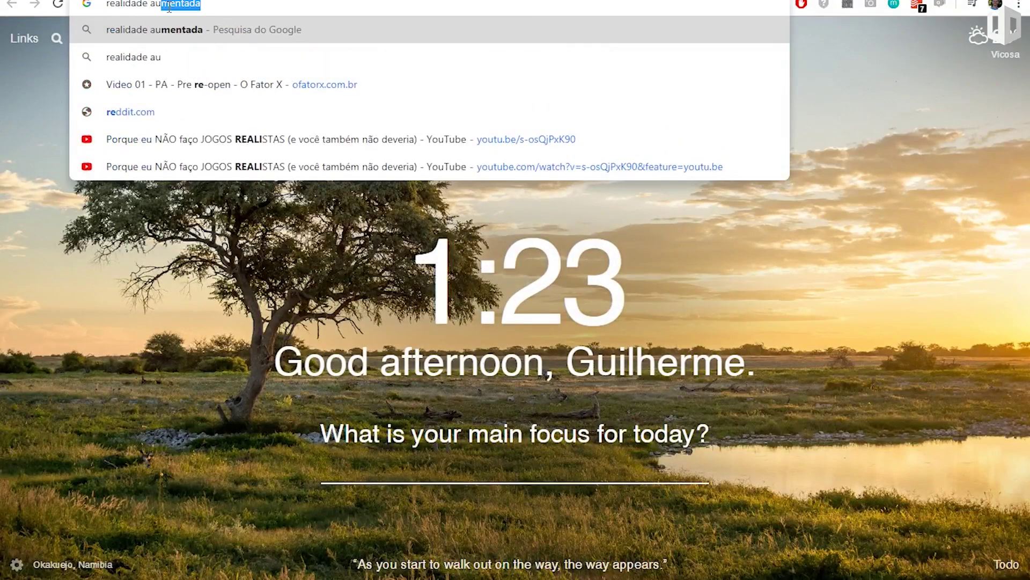
pyautogui.write('ment')
pyautogui.press('Return')
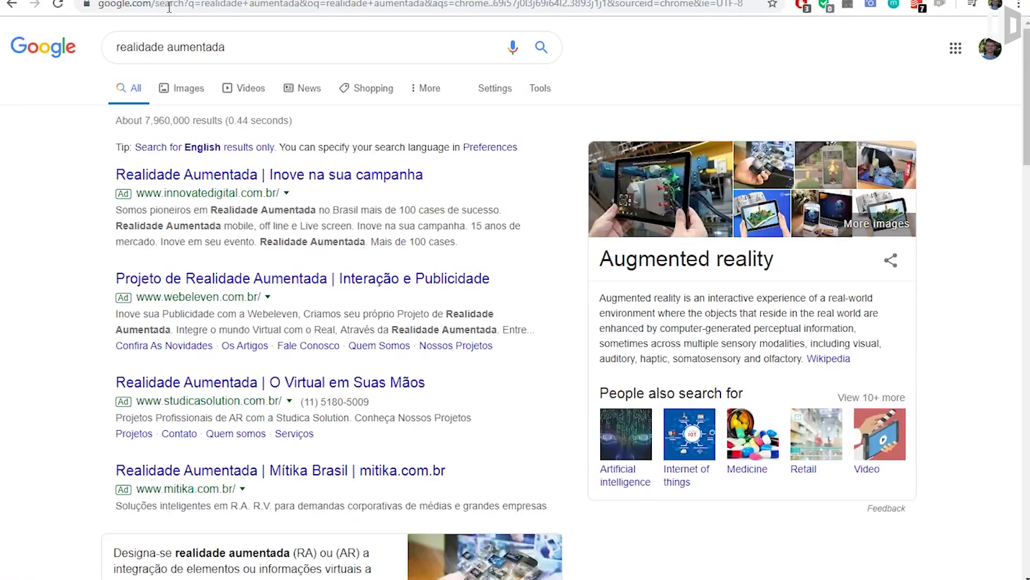
pyautogui.click(188, 90)
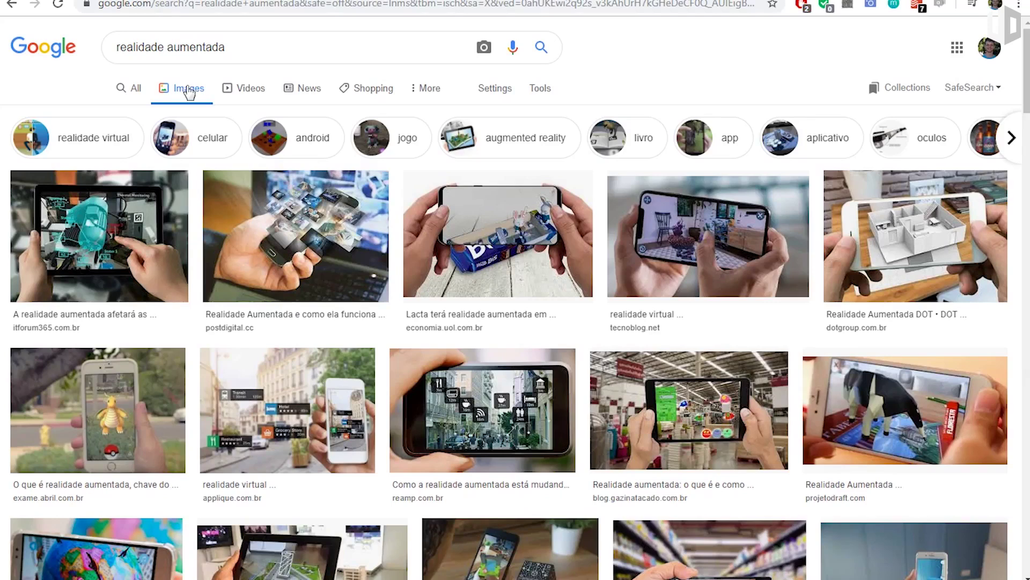
# Scroll down and back up through the 'realidade aumentada' image results.
pyautogui.scroll(-2, 669, 326)
pyautogui.scroll(-5, 669, 325)
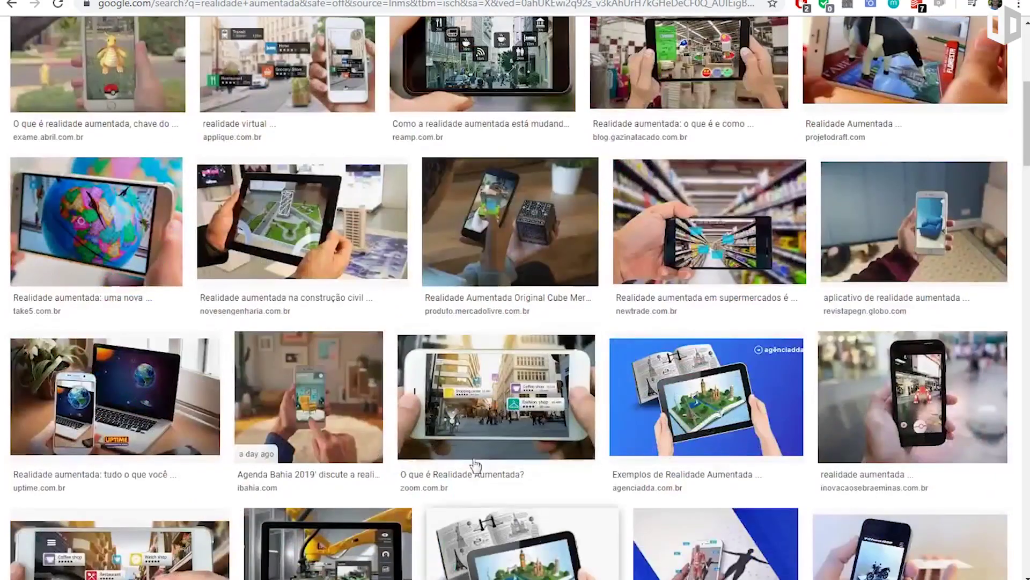
pyautogui.scroll(-9, 669, 326)
pyautogui.scroll(-7, 582, 368)
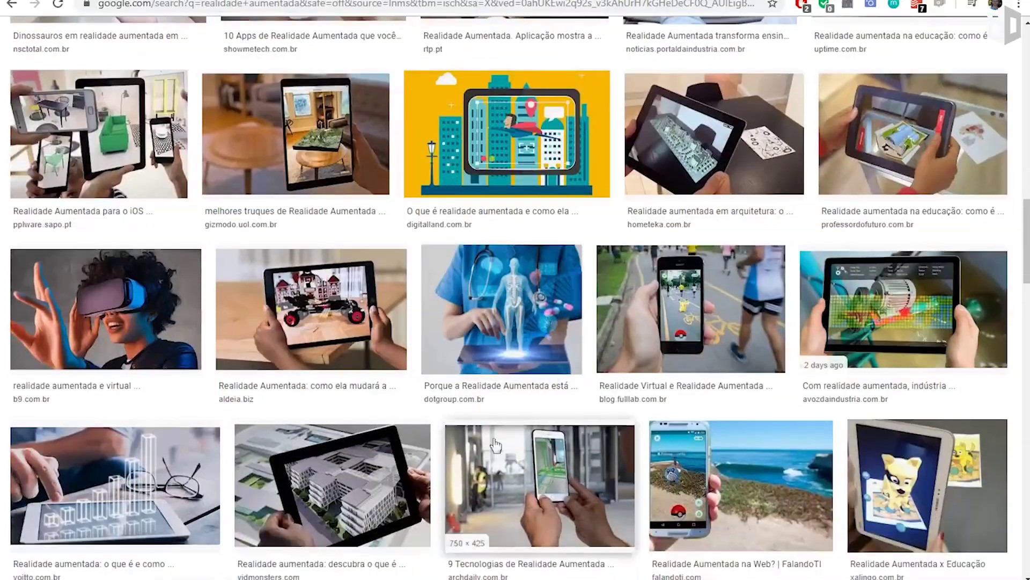
pyautogui.scroll(-7, 240, 472)
pyautogui.scroll(1, 525, 469)
pyautogui.scroll(15, 557, 477)
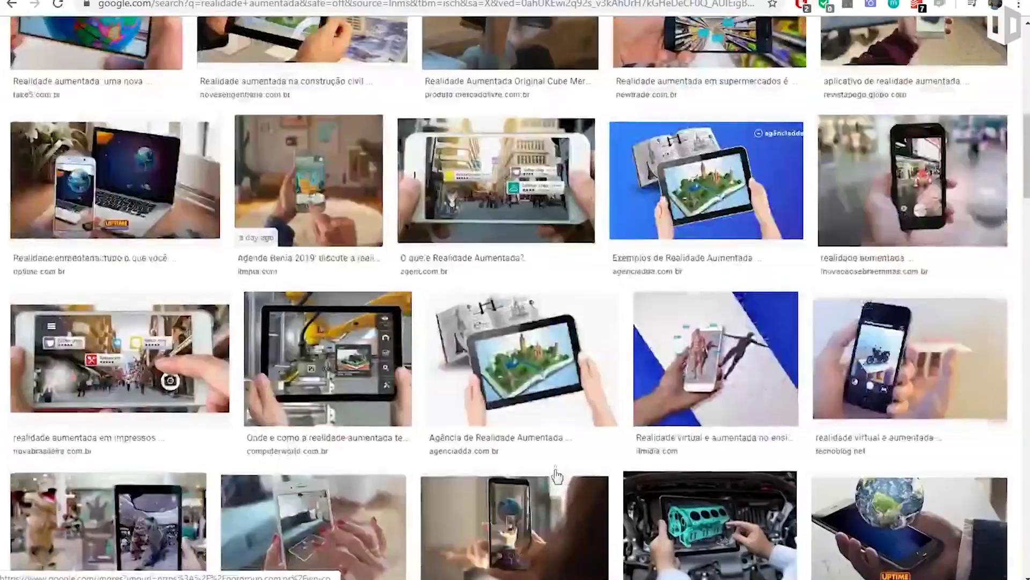
pyautogui.scroll(20, 447, 488)
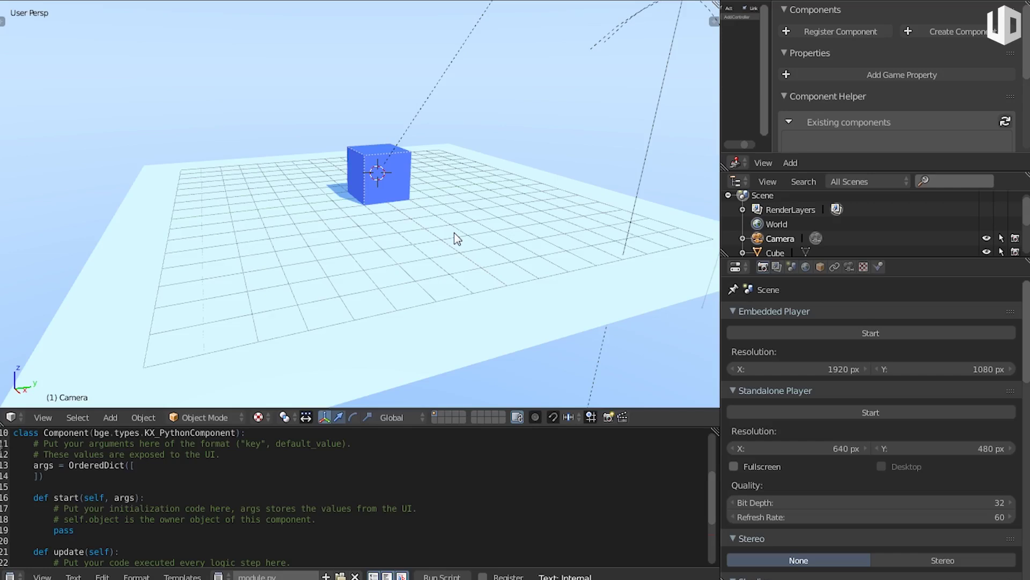
pyautogui.scroll(4, 368, 211)
pyautogui.scroll(3, 330, 157)
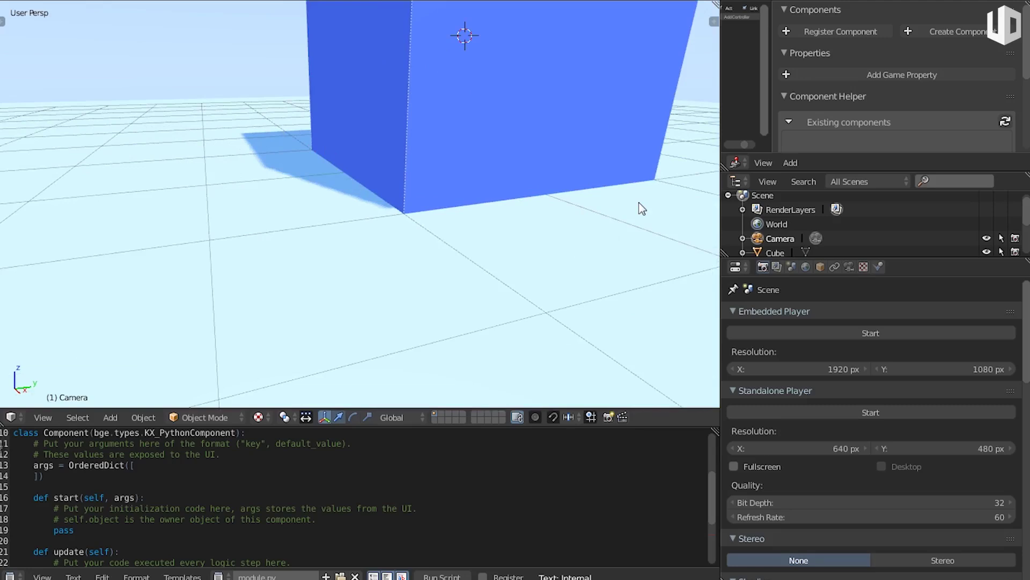
pyautogui.moveTo(642, 208); pyautogui.dragTo(617, 220, button='middle')
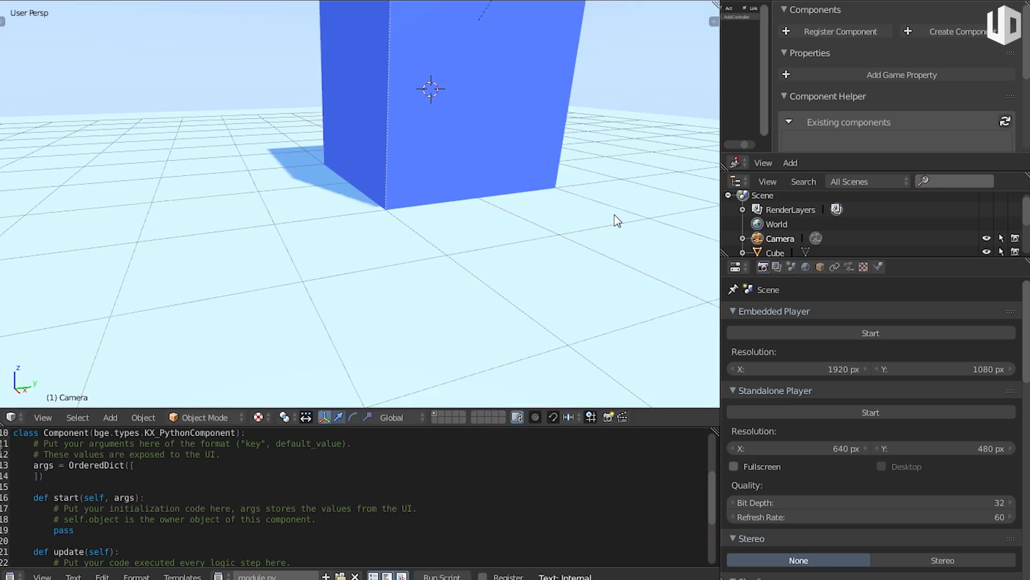
pyautogui.scroll(-8, 614, 215)
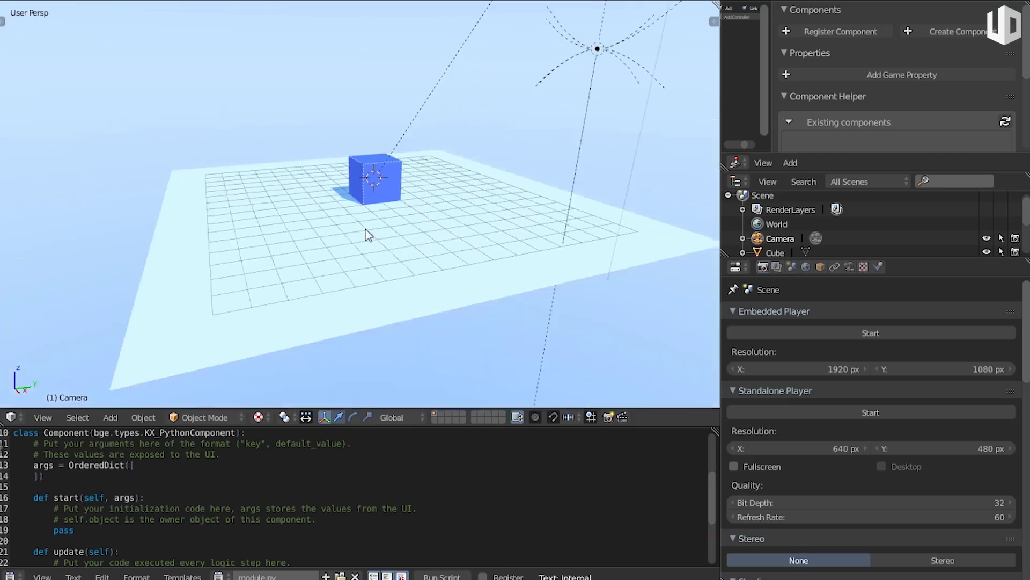
pyautogui.moveTo(368, 230); pyautogui.dragTo(252, 188, button='middle')
pyautogui.scroll(1, 356, 223)
pyautogui.scroll(1, 386, 230)
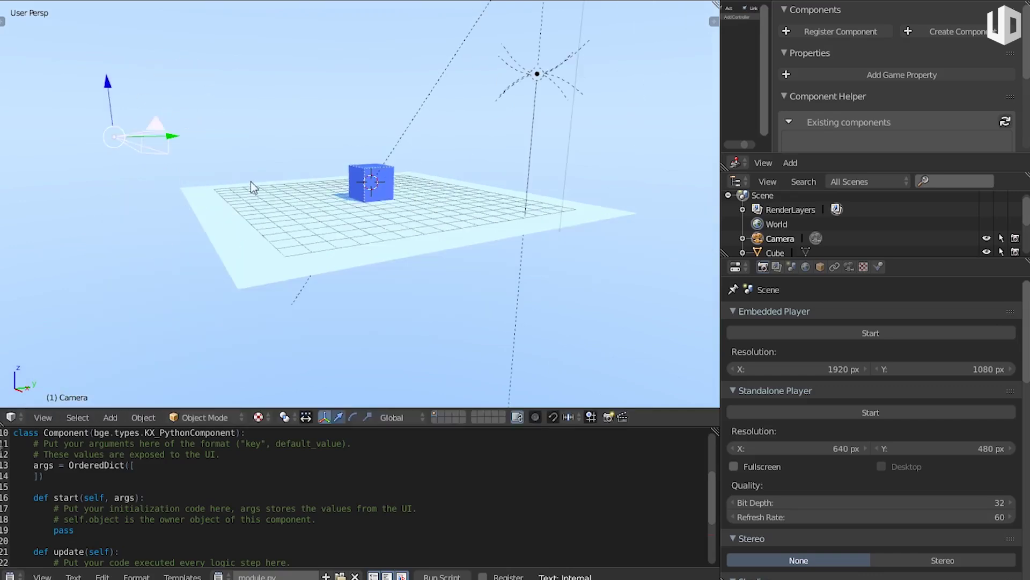
pyautogui.moveTo(152, 246); pyautogui.dragTo(205, 102, button='middle')
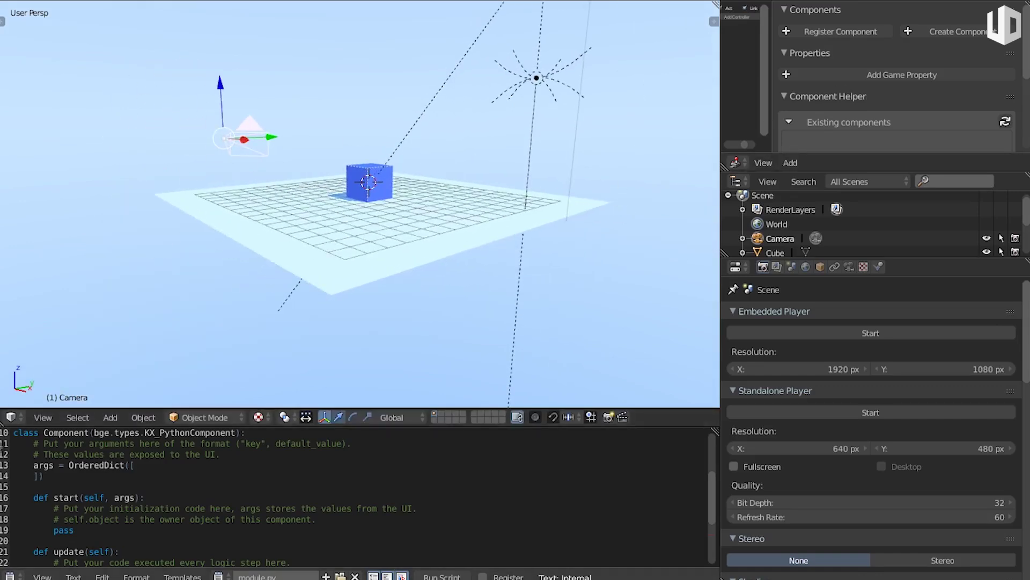
pyautogui.click(12, 576)
pyautogui.click(243, 513)
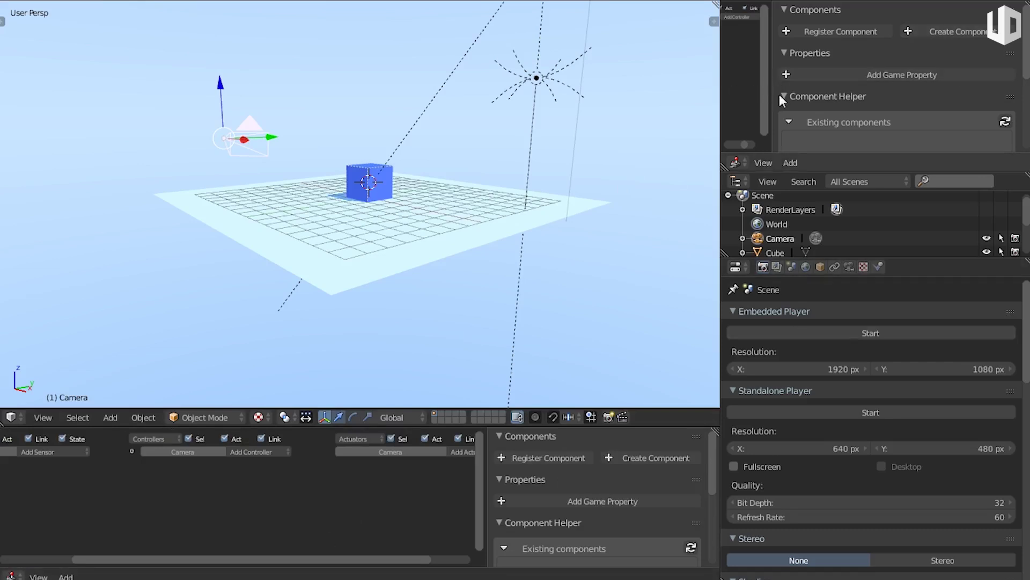
# Enlarge the logic editor and hide its components side panel.
pyautogui.moveTo(772, 99); pyautogui.dragTo(730, 99)
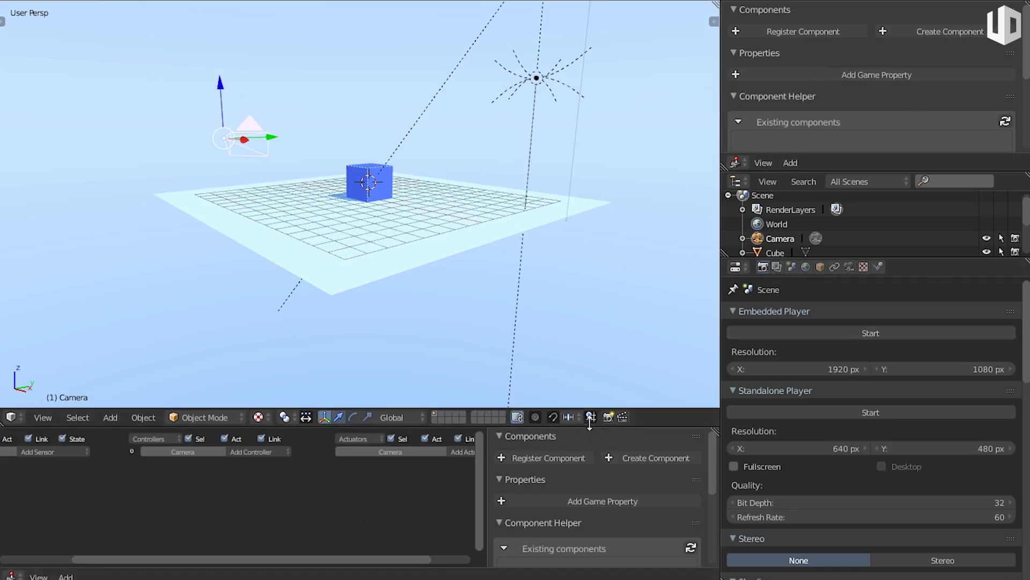
pyautogui.moveTo(585, 408); pyautogui.dragTo(499, 330)
pyautogui.press('n')
pyautogui.press('n')
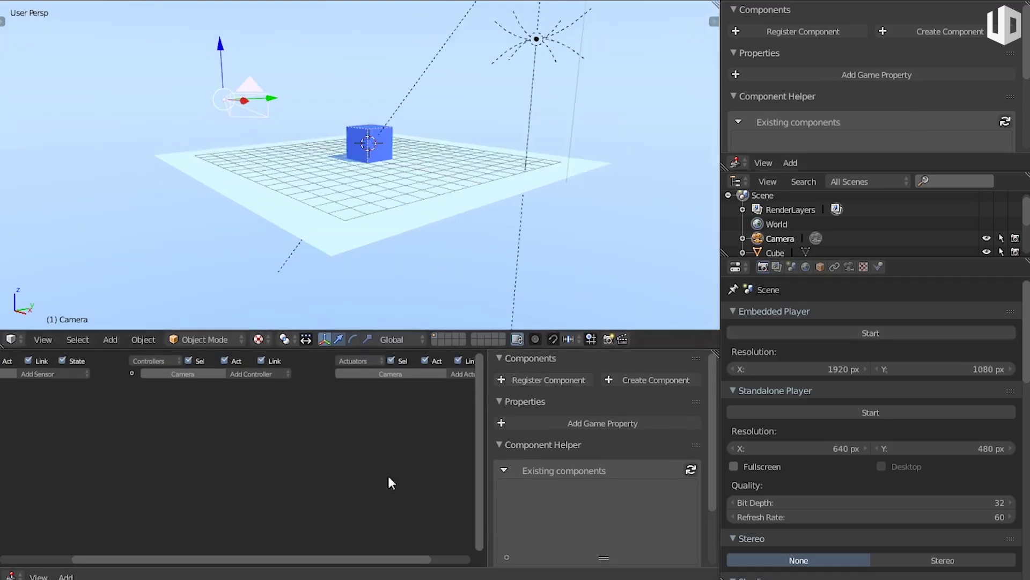
pyautogui.press('n')
pyautogui.hscroll(-3, 456, 444)
# Add an Always sensor and a Filter 2D actuator to the Camera and link them.
pyautogui.click(211, 382)
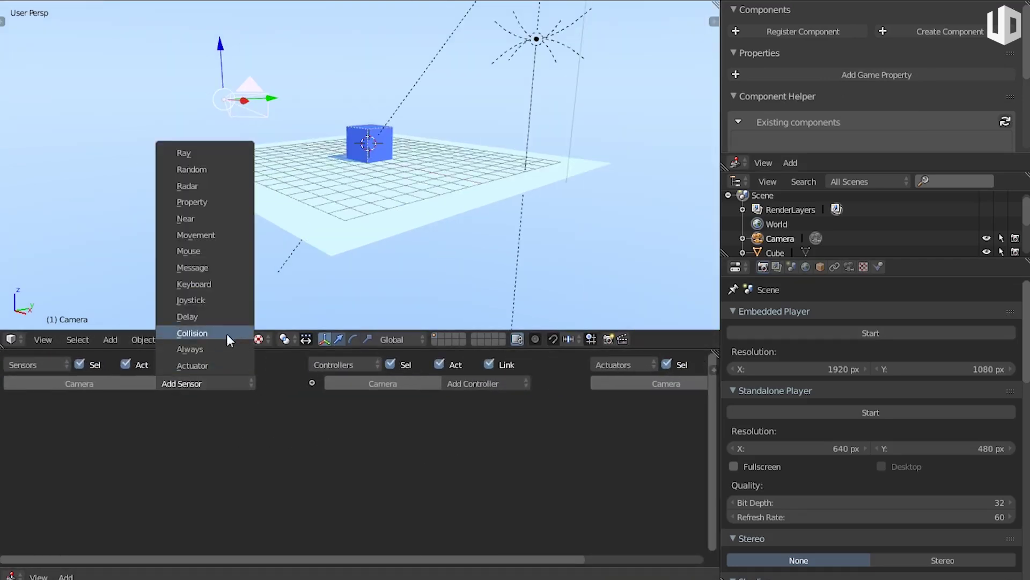
pyautogui.click(207, 347)
pyautogui.hscroll(5, 445, 384)
pyautogui.click(629, 380)
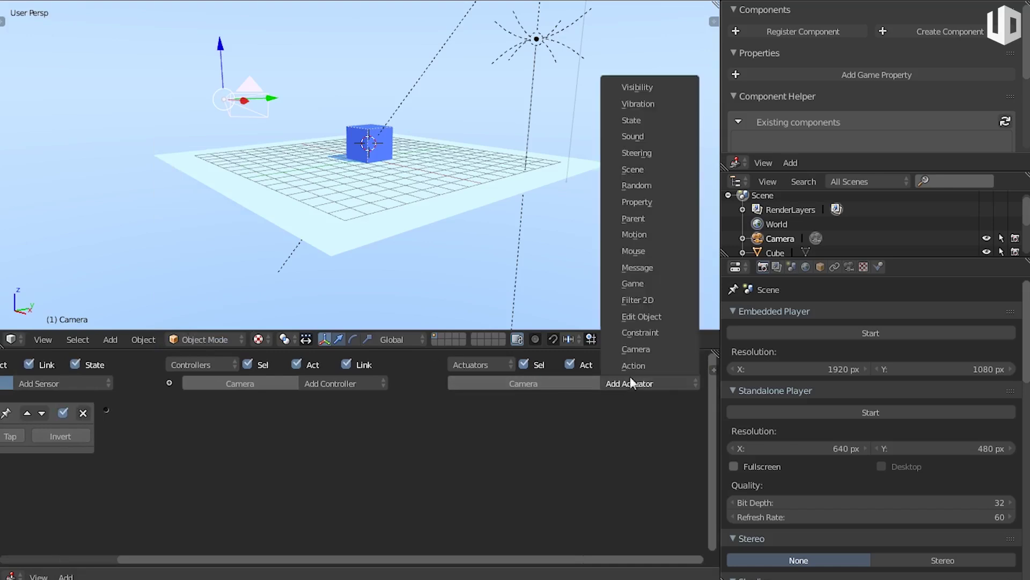
pyautogui.click(631, 302)
pyautogui.moveTo(453, 410); pyautogui.dragTo(107, 410)
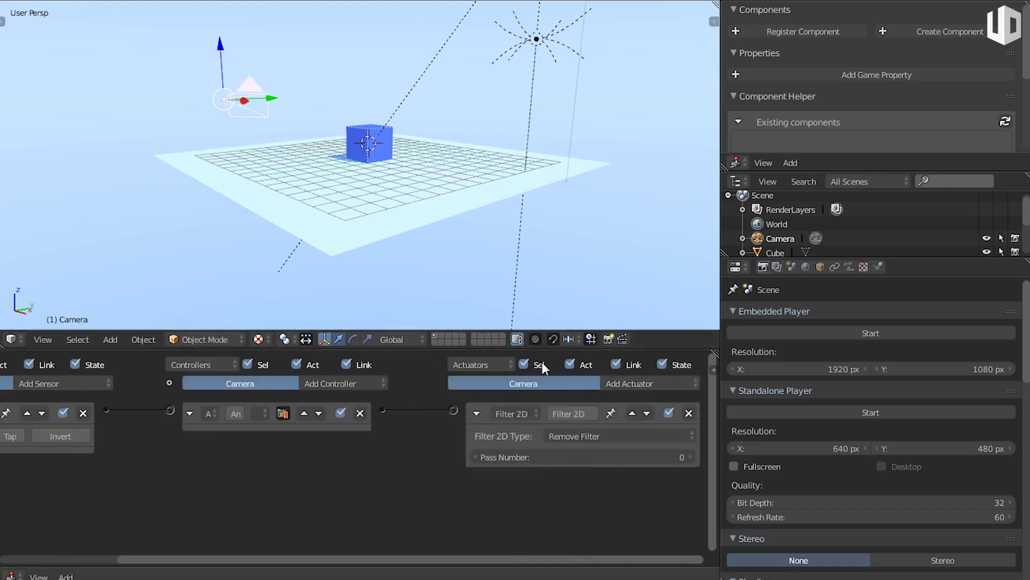
pyautogui.click(581, 436)
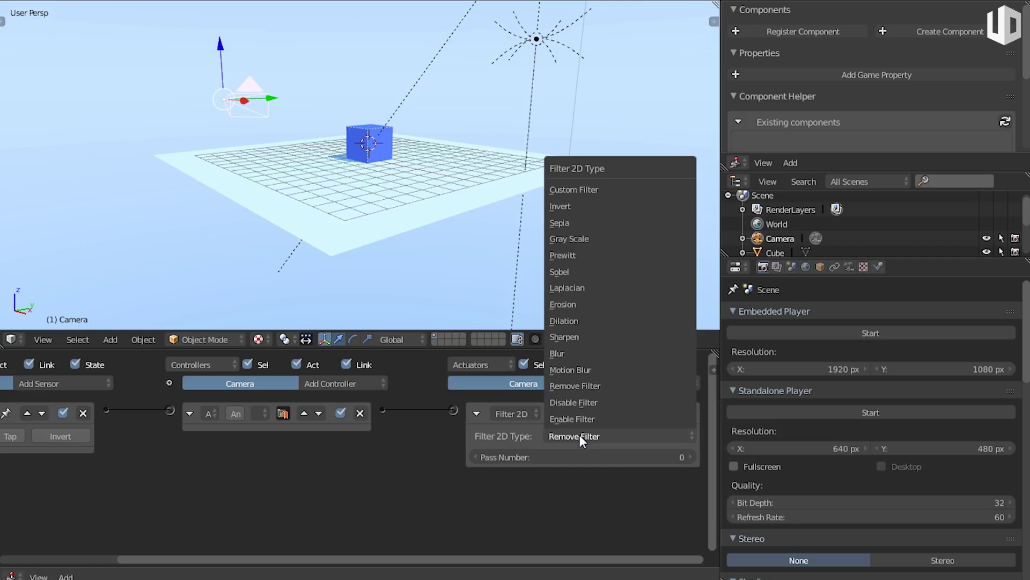
# Set the Filter 2D type to Prewitt and play the game to preview it.
pyautogui.click(585, 255)
pyautogui.moveTo(442, 202); pyautogui.dragTo(433, 208, button='middle')
pyautogui.press('p')
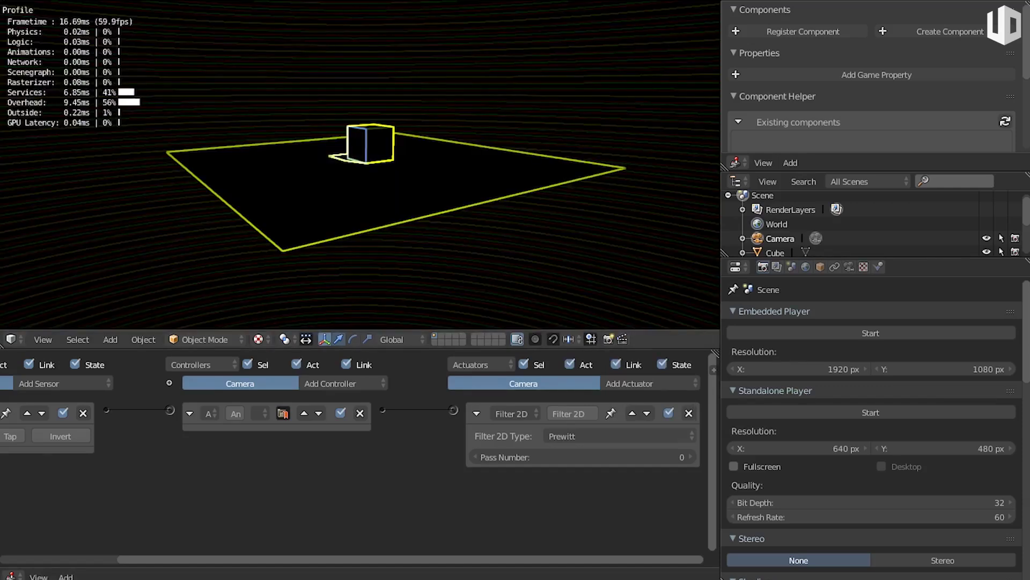
pyautogui.press('Escape')
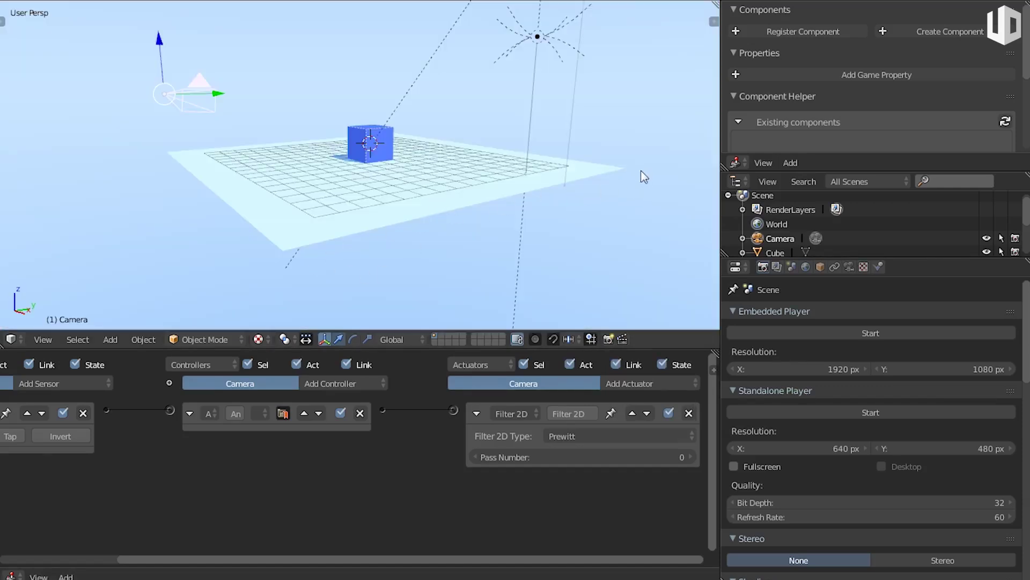
# Select the cube, try lifting it and cancel, then replay the game to check the outlines.
pyautogui.rightClick(495, 174)
pyautogui.rightClick(371, 141)
pyautogui.press('g')
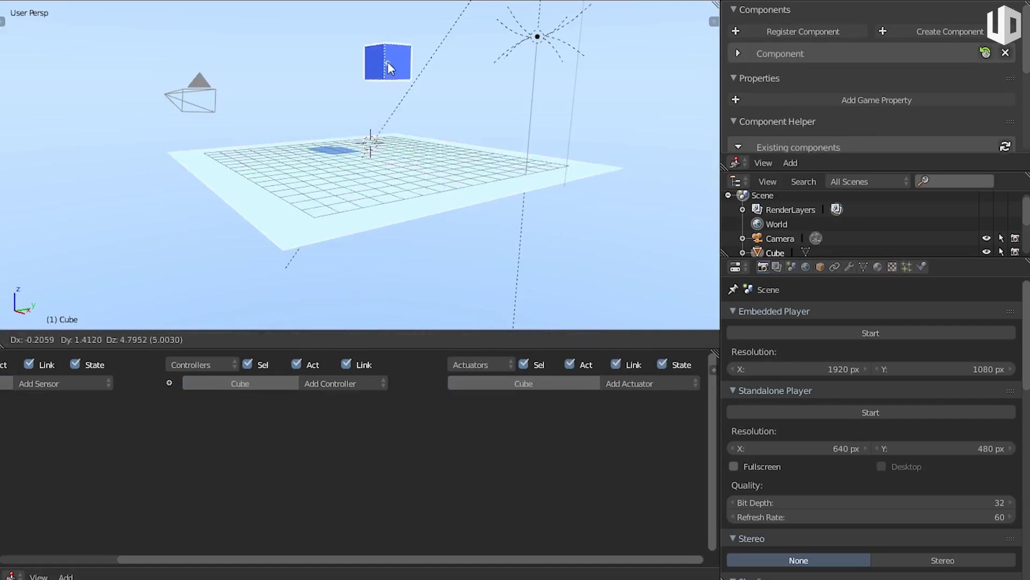
pyautogui.rightClick(388, 62)
pyautogui.scroll(2, 390, 137)
pyautogui.press('g')
pyautogui.rightClick(381, 112)
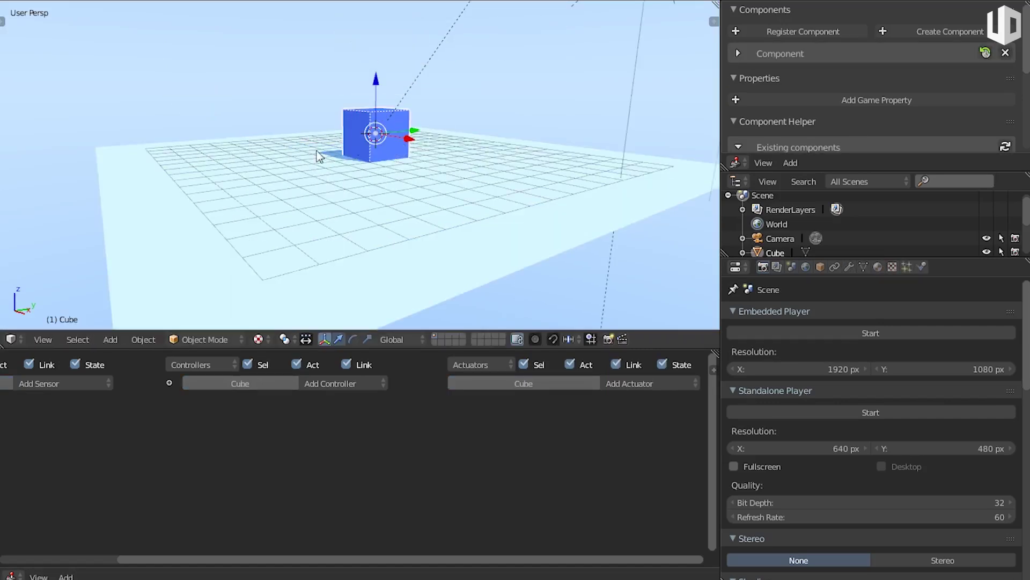
pyautogui.press('p')
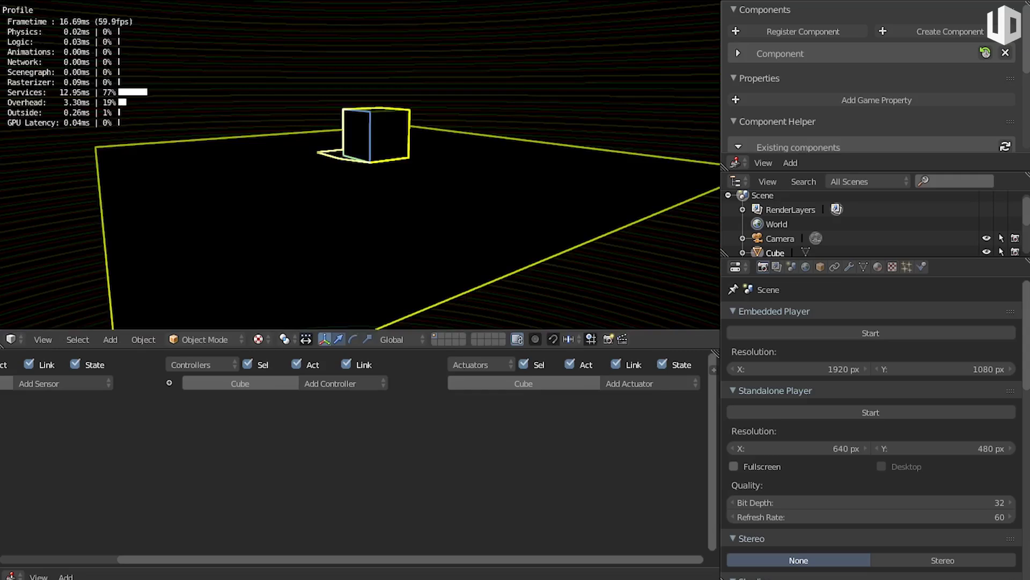
pyautogui.press('Escape')
pyautogui.hotkey('shift', 'a')
# Add a Suzanne monkey, raise it above the plane along Z and rotate it to face front.
pyautogui.moveTo(455, 194)
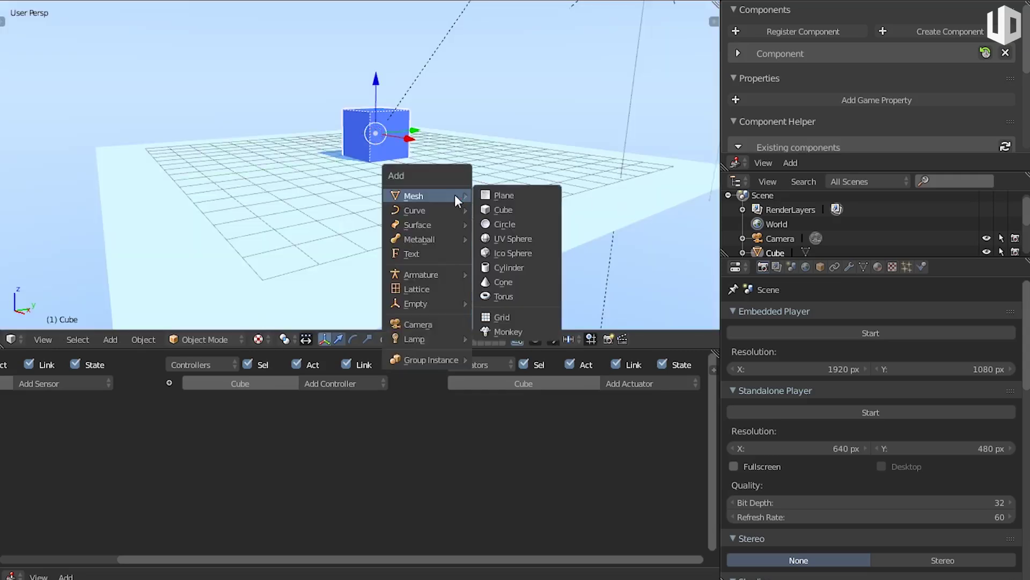
pyautogui.click(499, 330)
pyautogui.press('g')
pyautogui.press('z')
pyautogui.click(493, 154)
pyautogui.press('r')
pyautogui.click(515, 194)
# Preview the game with Suzanne's outlines twice, then select the Camera to view its logic.
pyautogui.press('p')
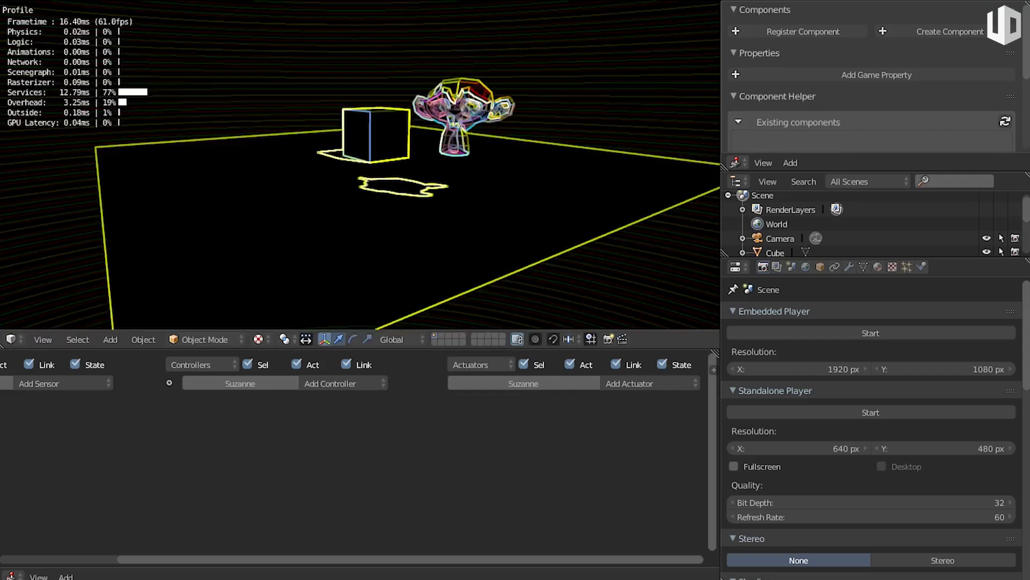
pyautogui.press('Escape')
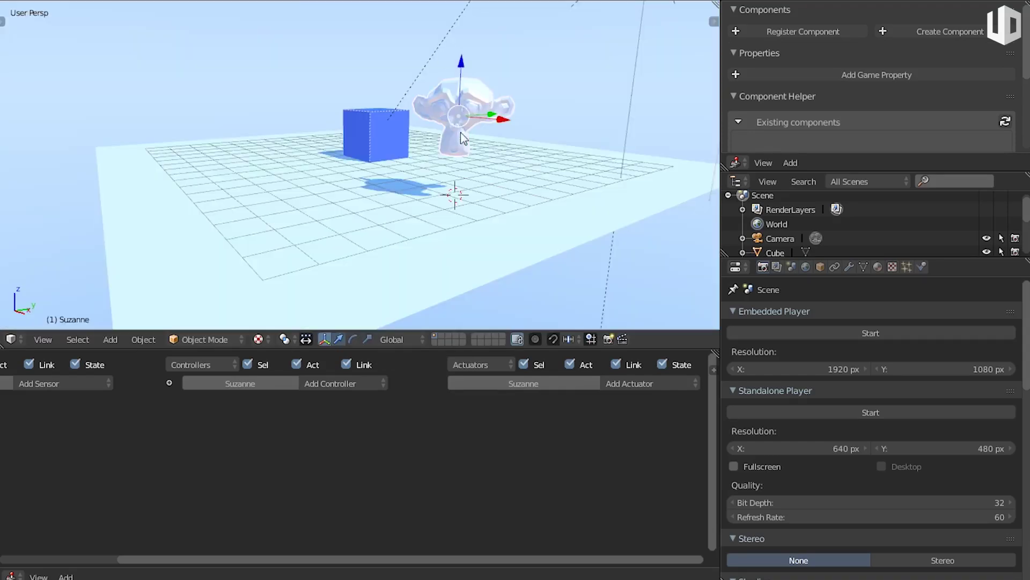
pyautogui.press('t')
pyautogui.scroll(-3, 37, 151)
pyautogui.scroll(-2, 40, 153)
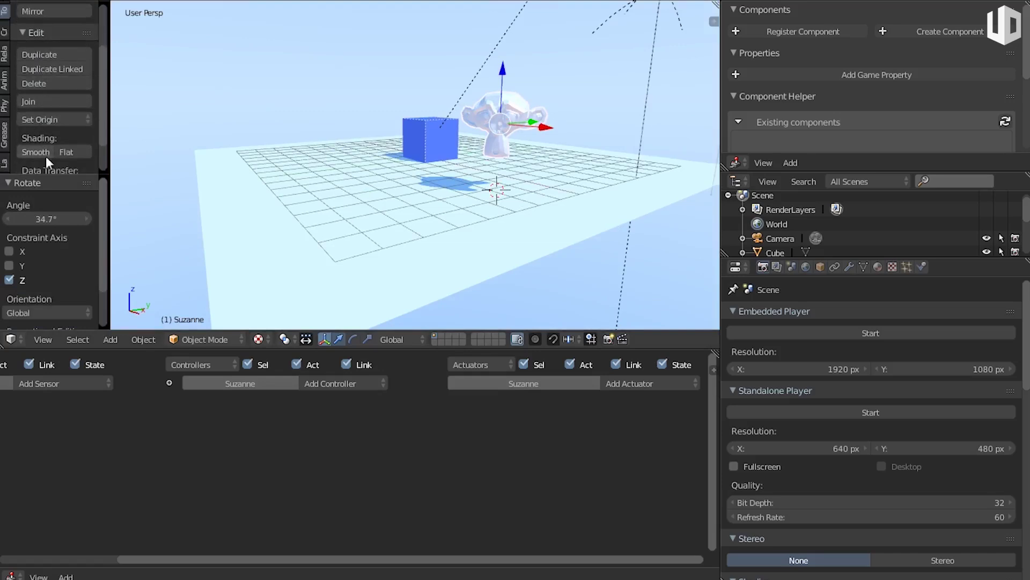
pyautogui.press('t')
pyautogui.press('p')
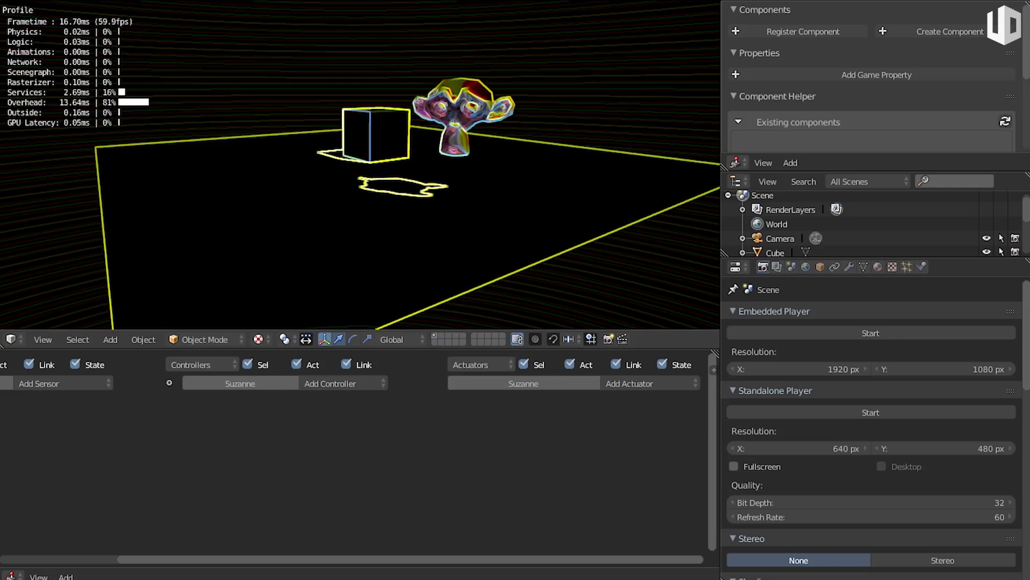
pyautogui.press('Escape')
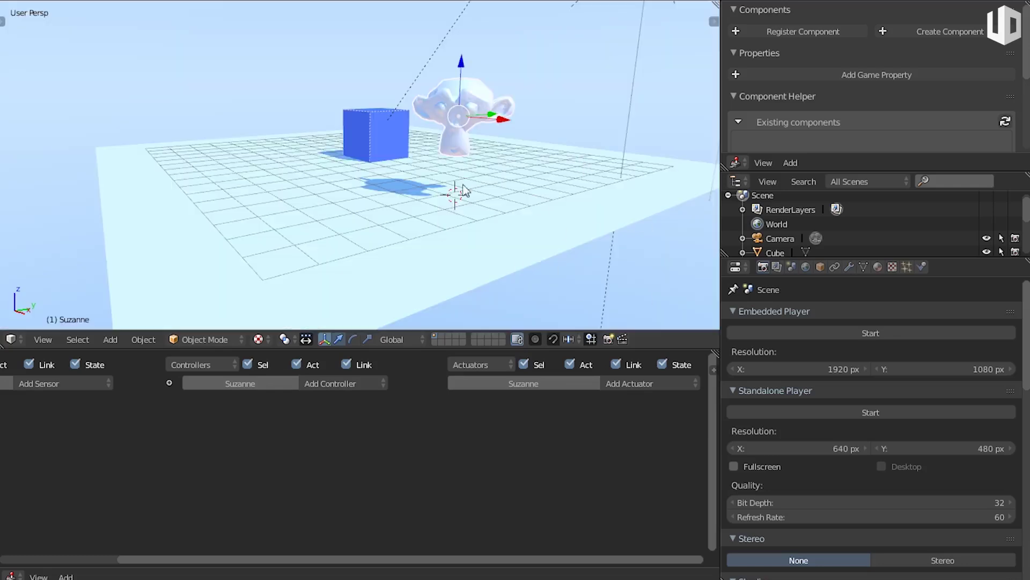
pyautogui.rightClick(95, 85)
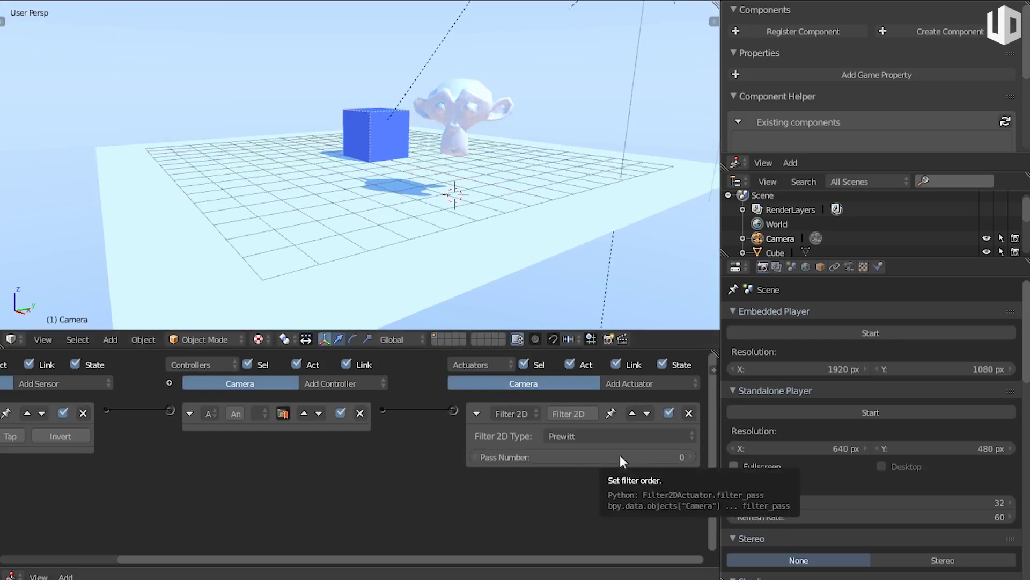
# Switch the Filter 2D type from Prewitt to Sobel and run the game to preview the edges.
pyautogui.click(568, 436)
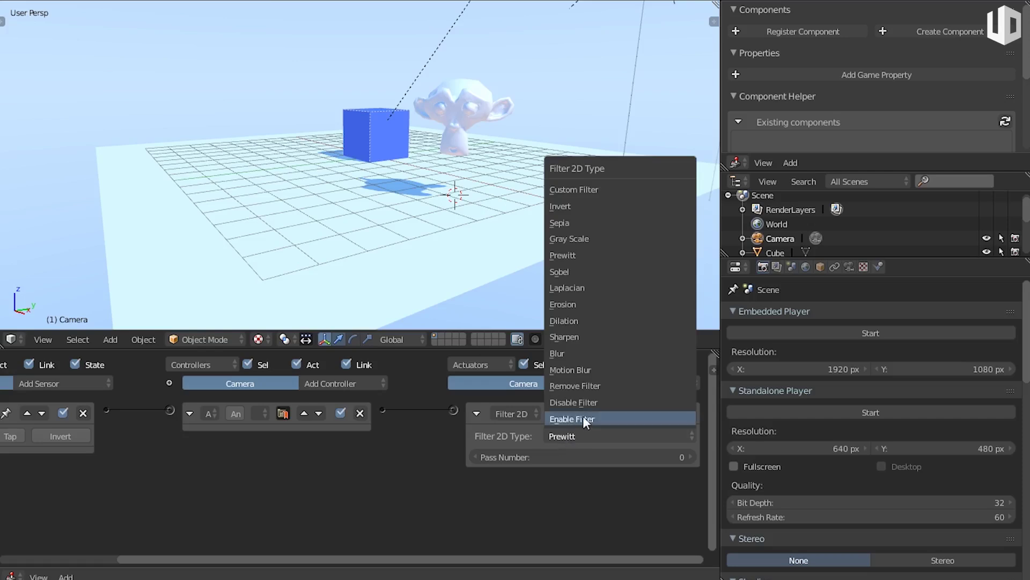
pyautogui.click(571, 270)
pyautogui.press('p')
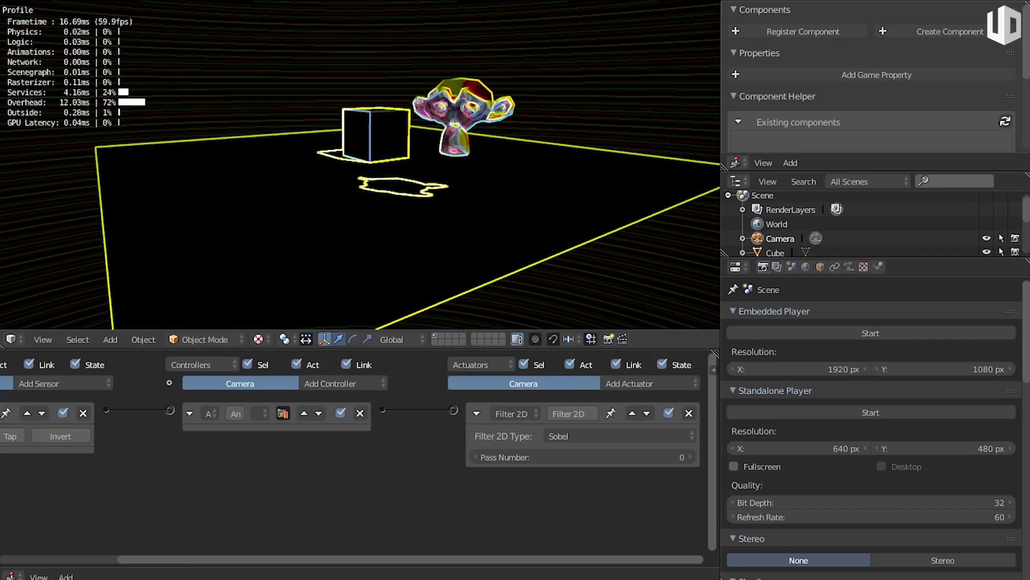
pyautogui.press('Escape')
# Keep Sobel as the filter type and replay the game to preview the effect again.
pyautogui.click(569, 436)
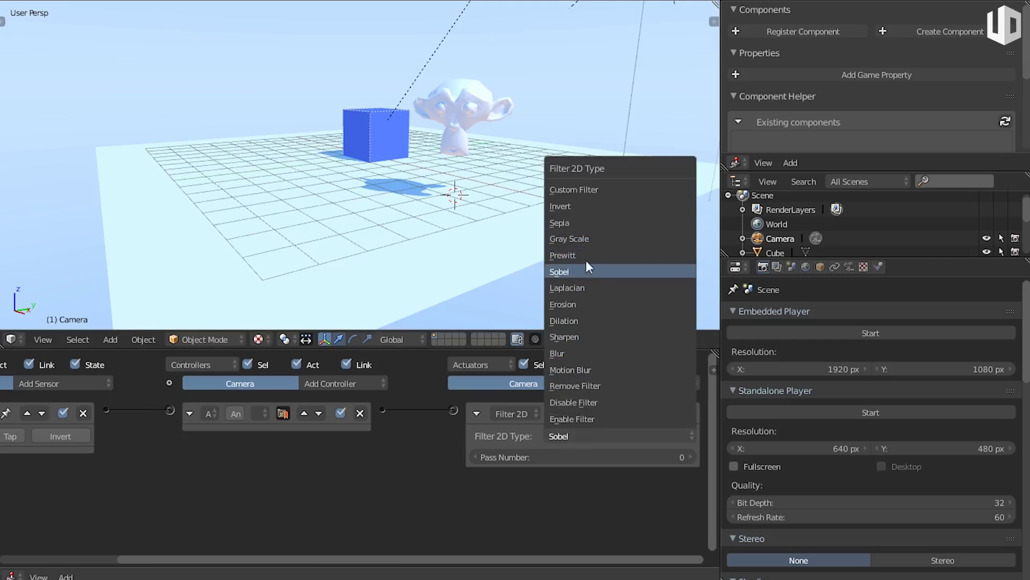
pyautogui.click(572, 272)
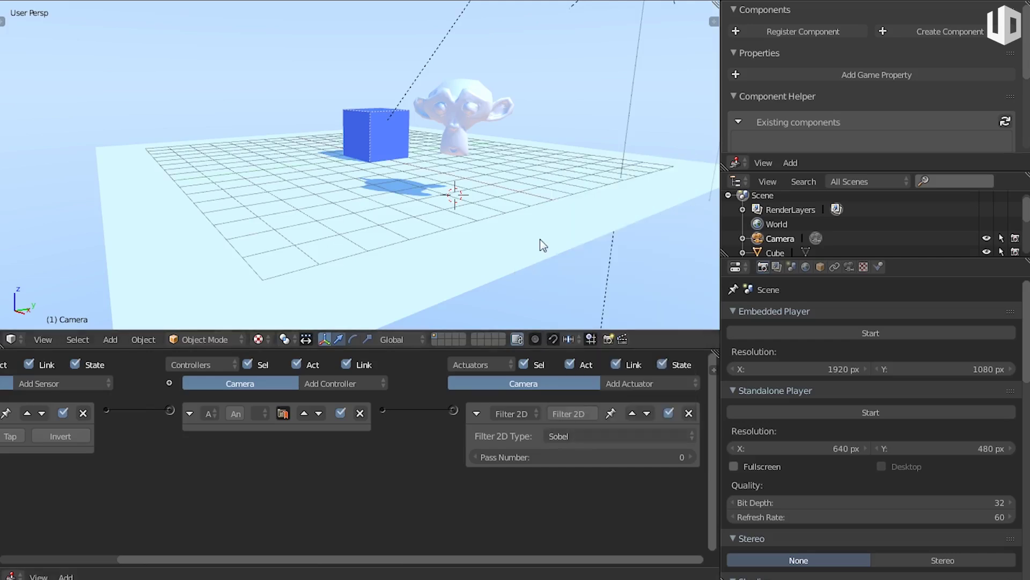
pyautogui.press('p')
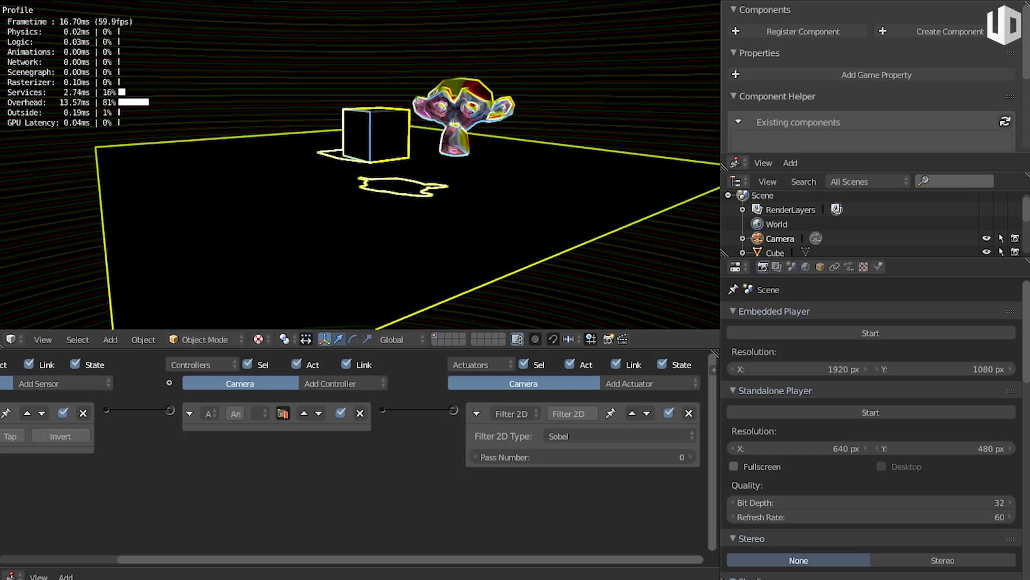
pyautogui.press('Escape')
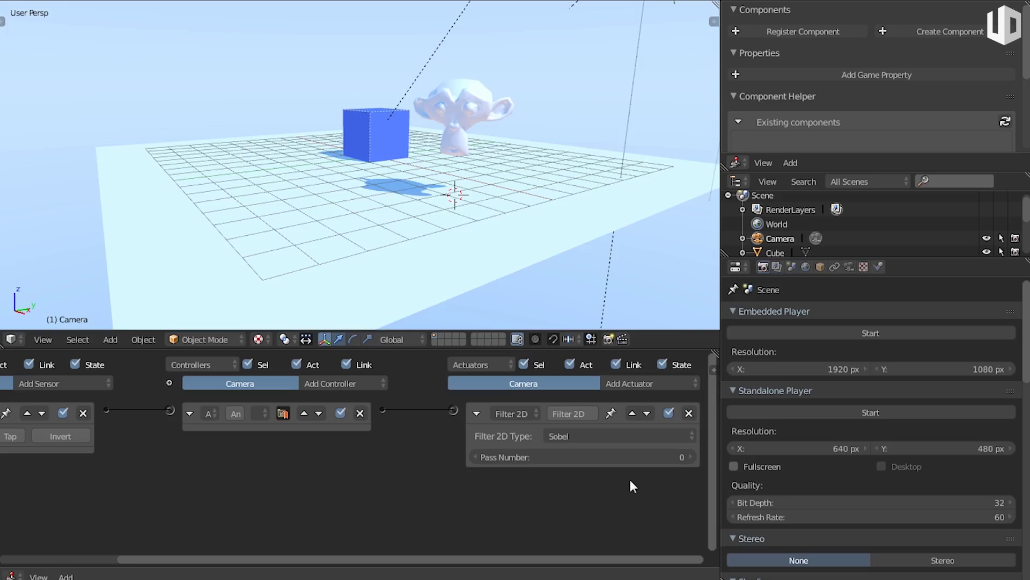
# Zoom the Logic Editor and confirm the Filter 2D Type dropdown still shows Sobel.
pyautogui.scroll(3, 630, 481)
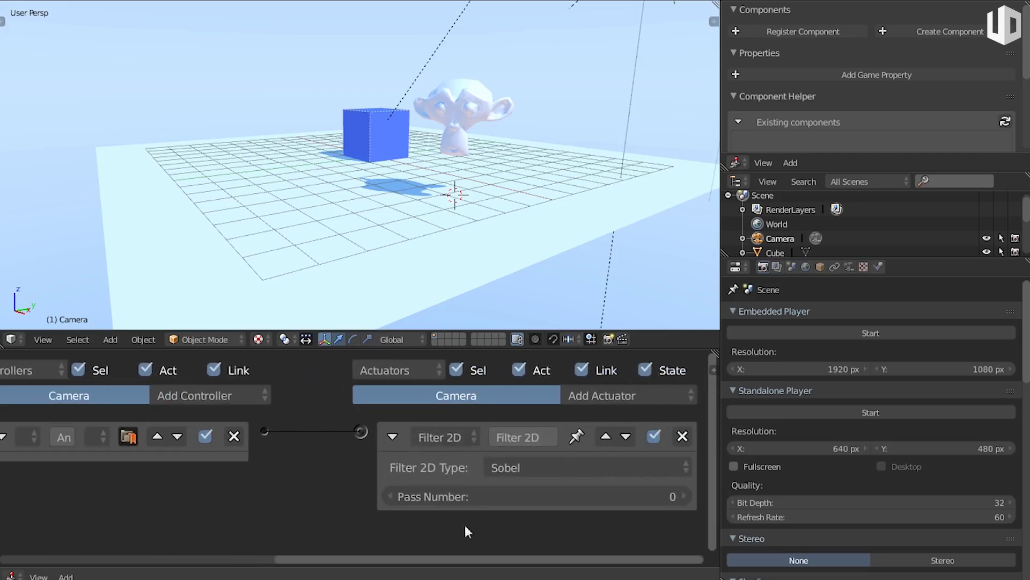
pyautogui.scroll(-1, 510, 505)
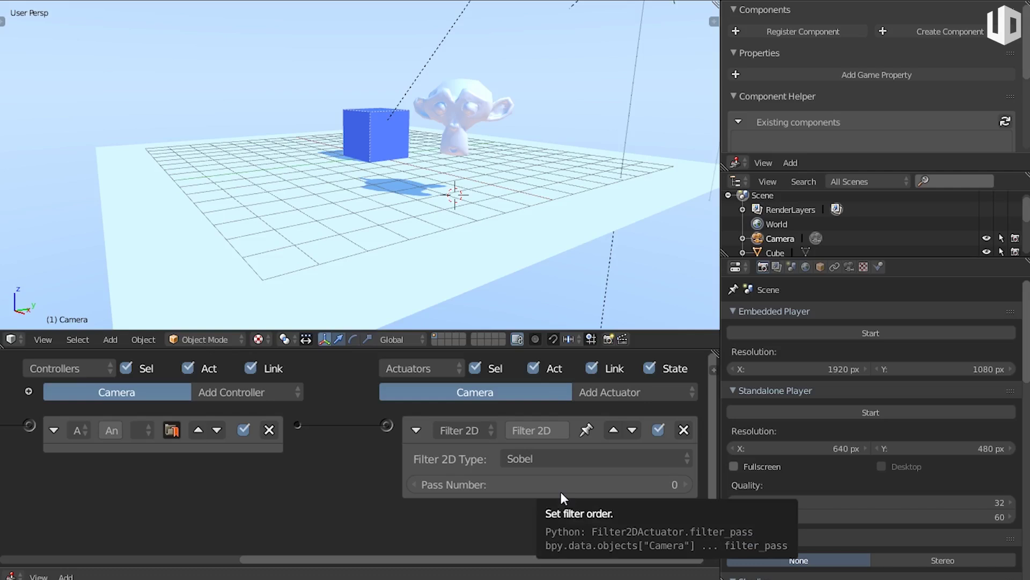
pyautogui.click(534, 459)
pyautogui.press('Escape')
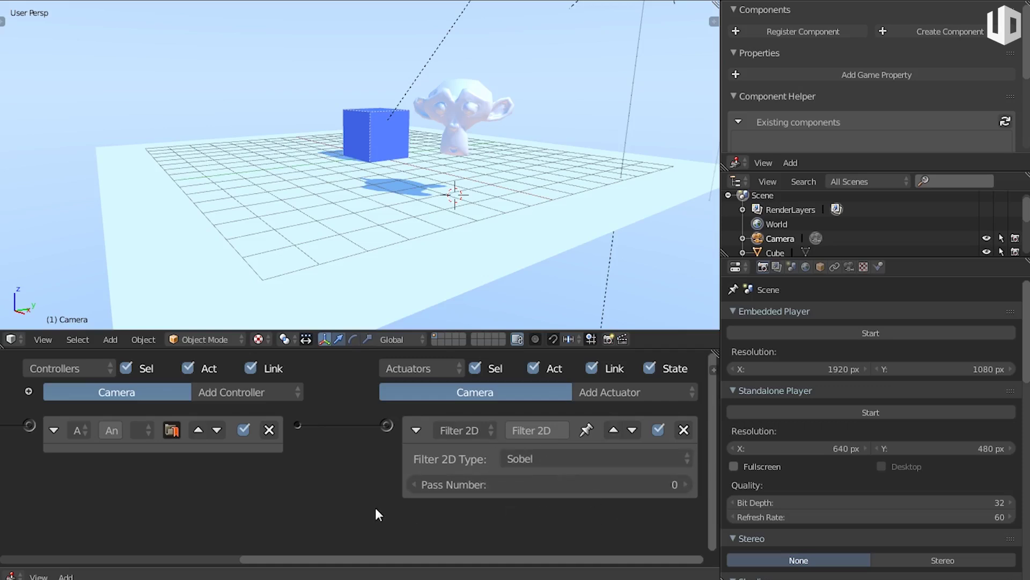
pyautogui.hotkey('alt', 'Tab')
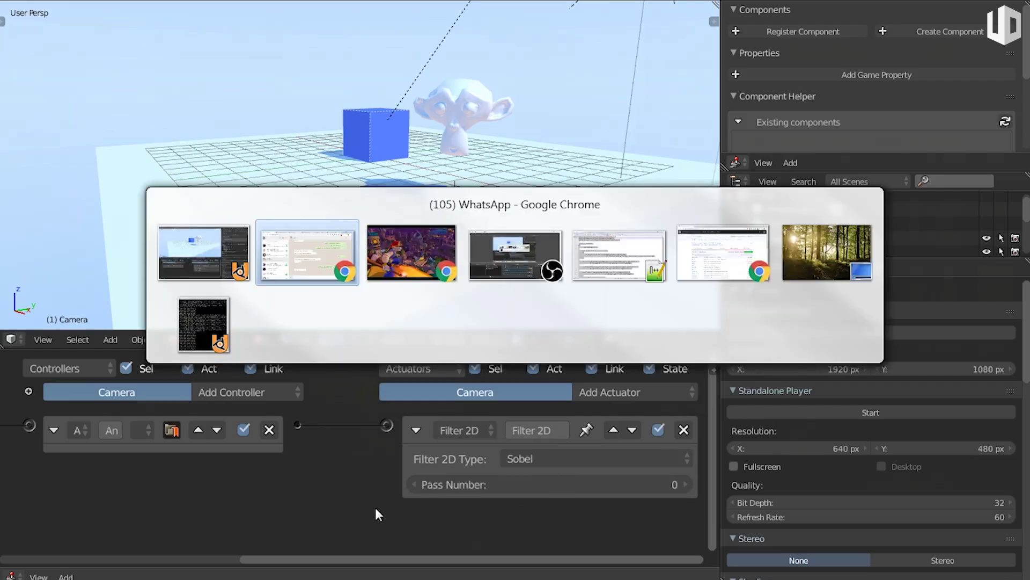
# Switch to Chrome and scroll through the UPBGE/blender README, then back to the file list.
pyautogui.hotkey('alt', 'Tab')
pyautogui.hotkey('alt', 'Tab')
pyautogui.hotkey('alt', 'Tab')
pyautogui.hotkey('alt', 'Tab')
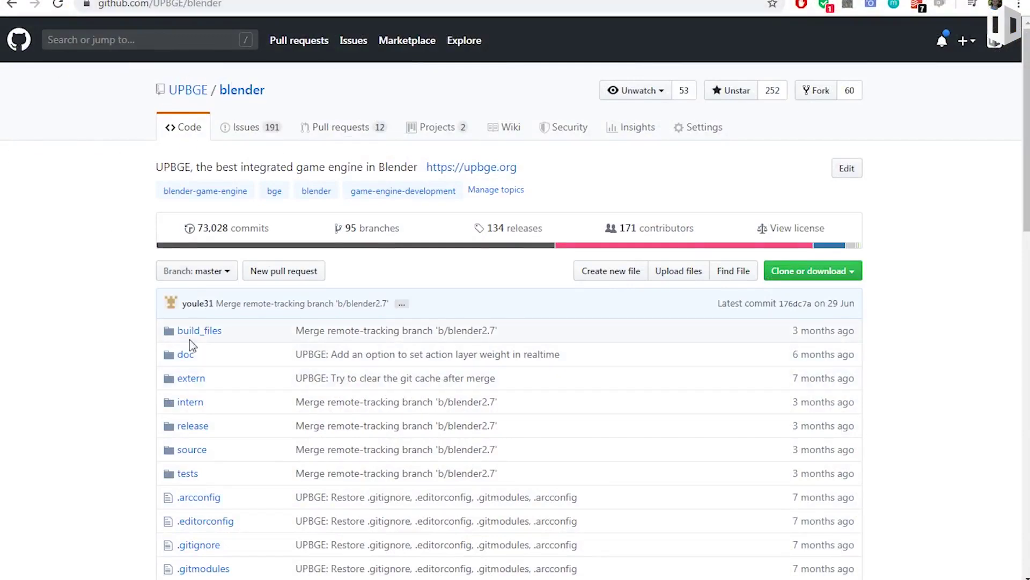
pyautogui.scroll(-9, 189, 342)
pyautogui.scroll(-1, 203, 346)
pyautogui.scroll(-2, 203, 345)
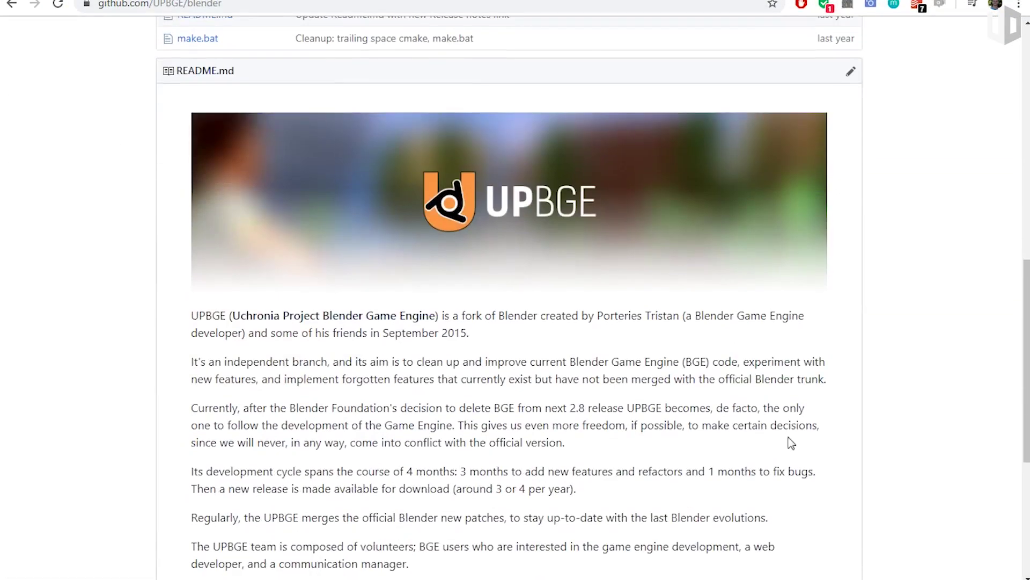
pyautogui.scroll(-3, 792, 451)
pyautogui.scroll(-3, 453, 403)
pyautogui.scroll(13, 472, 430)
pyautogui.scroll(2, 189, 499)
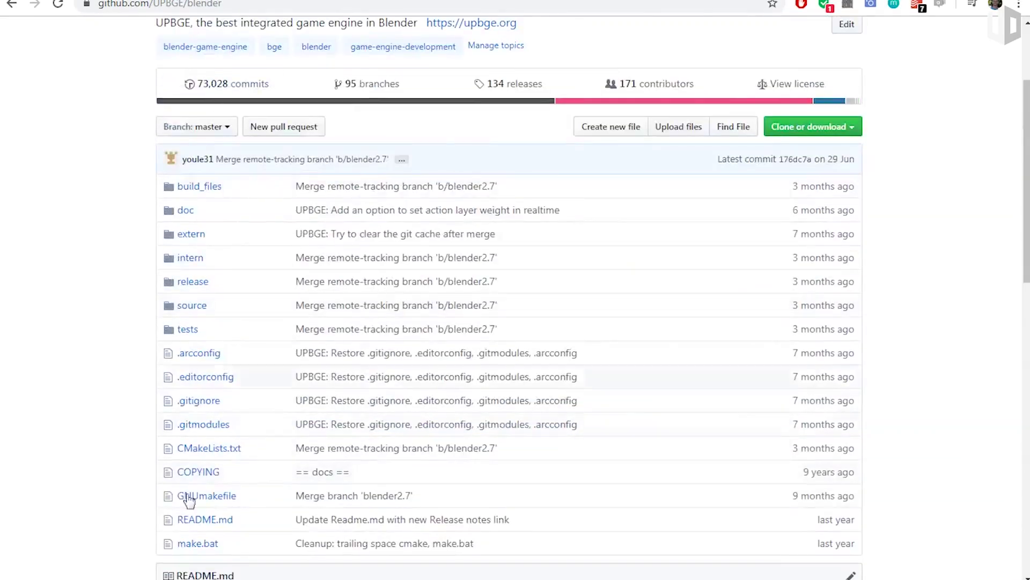
pyautogui.scroll(-5, 107, 429)
pyautogui.scroll(-1, 47, 379)
pyautogui.scroll(5, 39, 403)
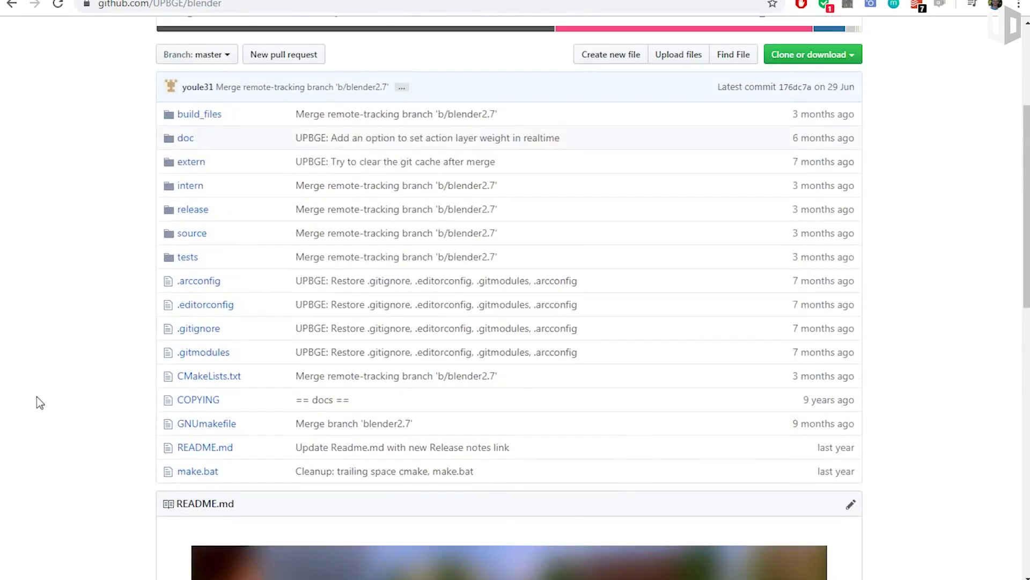
pyautogui.scroll(4, 43, 411)
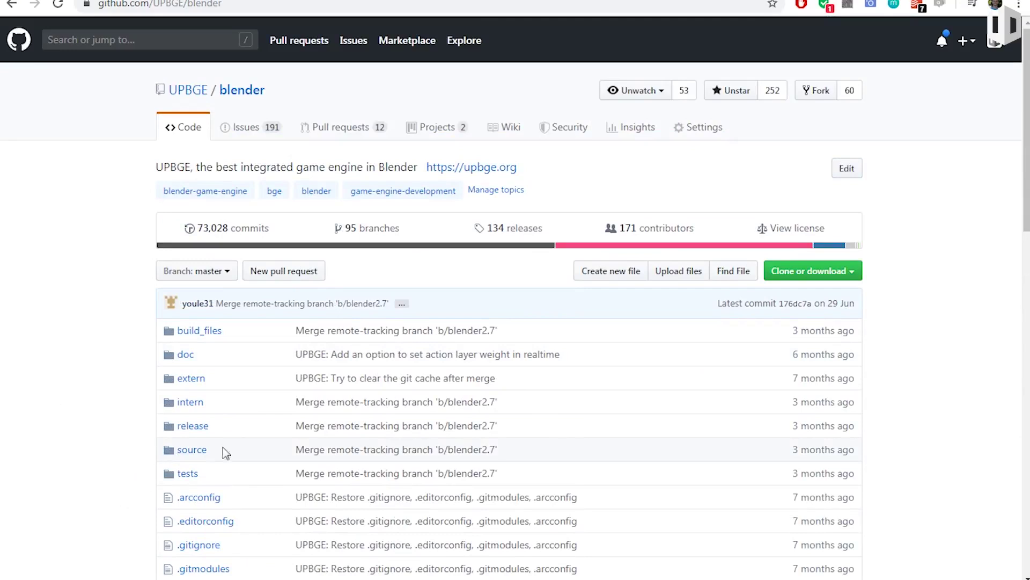
# Browse to source/gameengine/Rasterizer/RAS_OpenGLFilters in the UPBGE/blender repository.
pyautogui.click(203, 451)
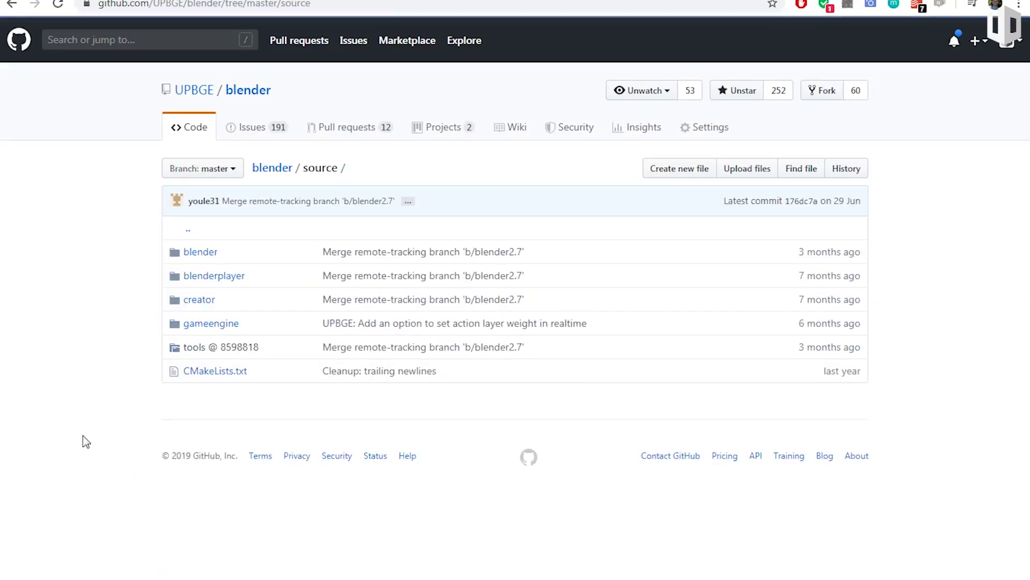
pyautogui.click(211, 323)
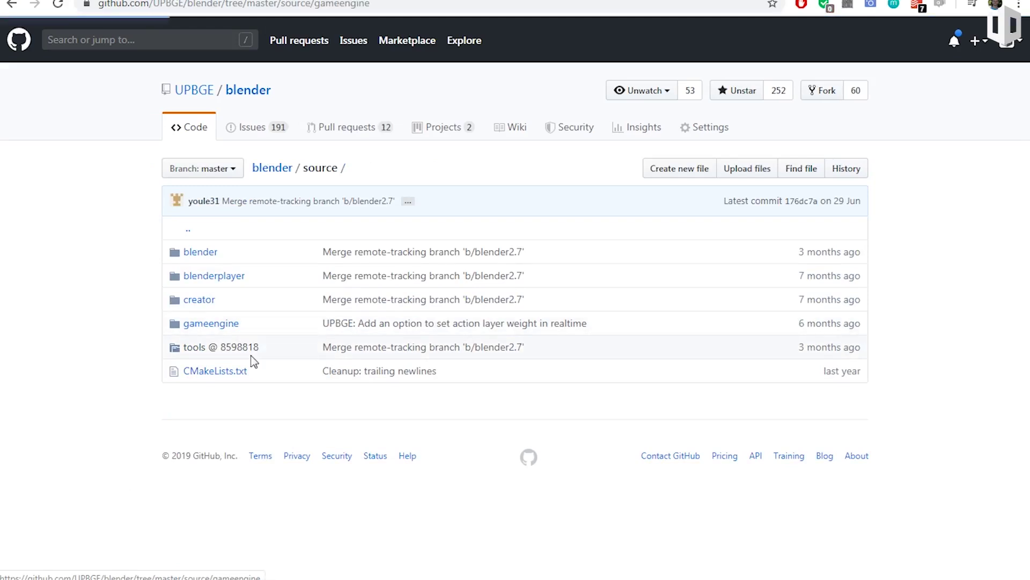
pyautogui.scroll(-2, 294, 356)
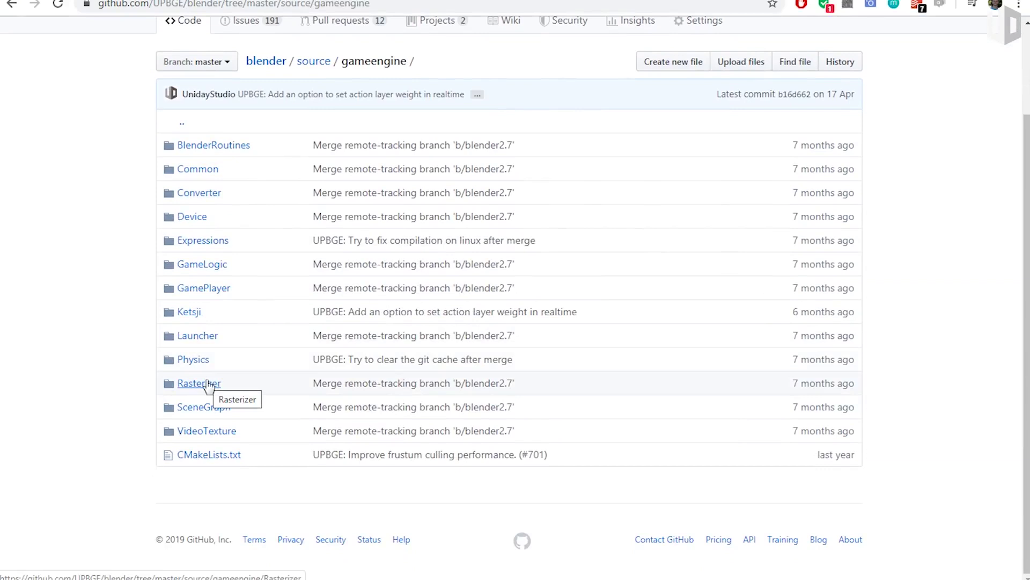
pyautogui.click(209, 387)
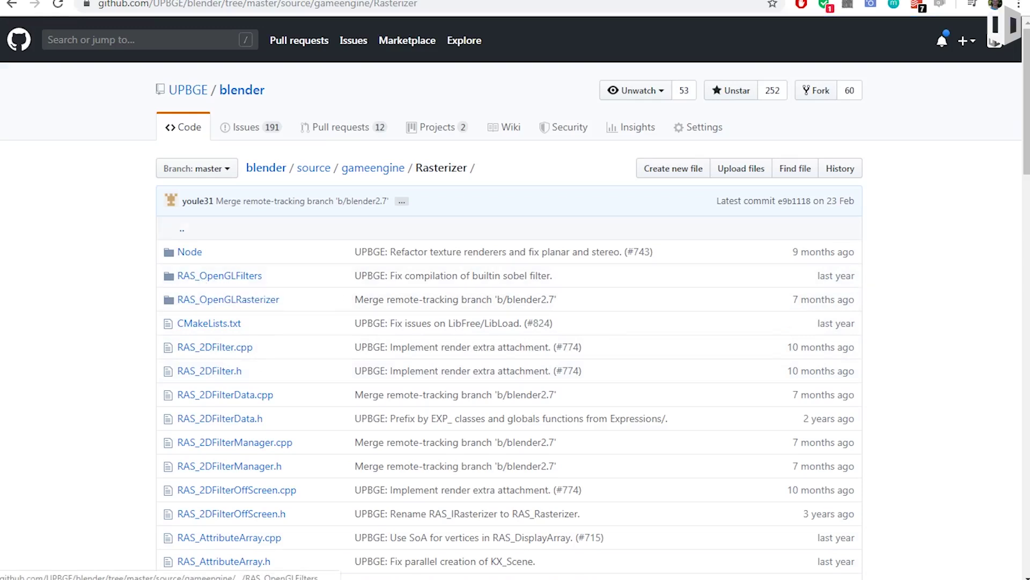
pyautogui.click(244, 275)
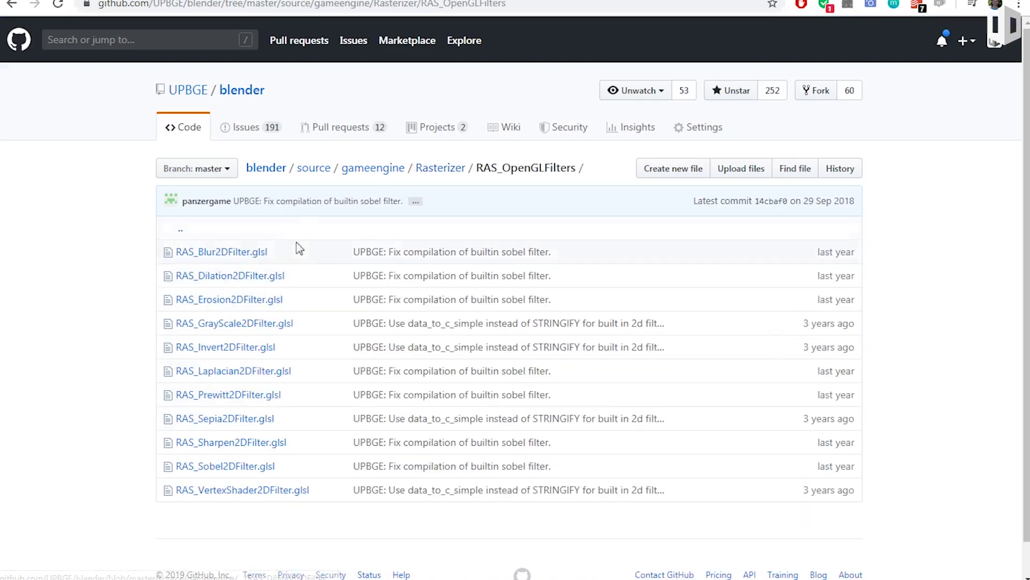
pyautogui.moveTo(333, 499); pyautogui.dragTo(226, 252)
pyautogui.click(242, 394)
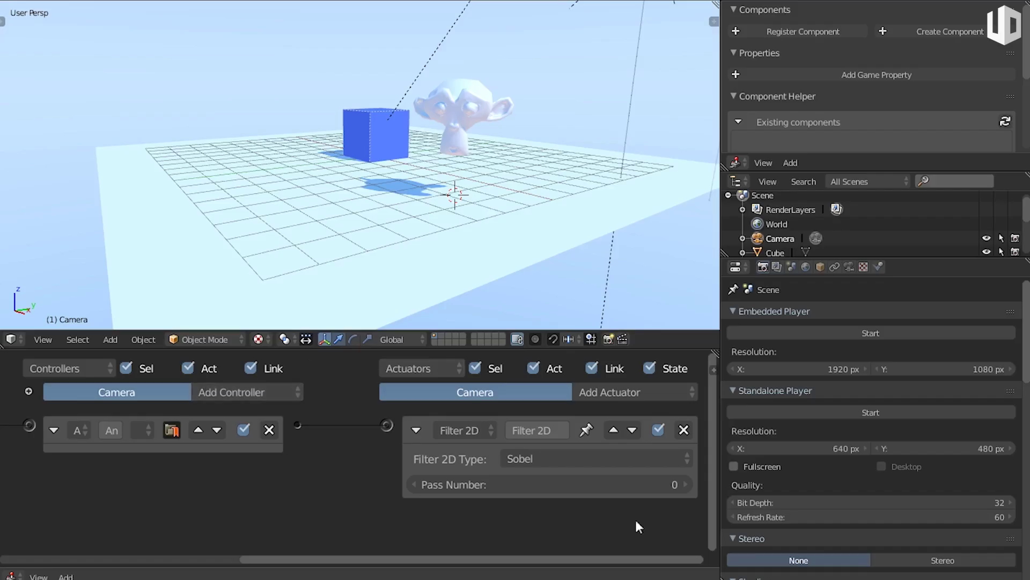
pyautogui.click(565, 459)
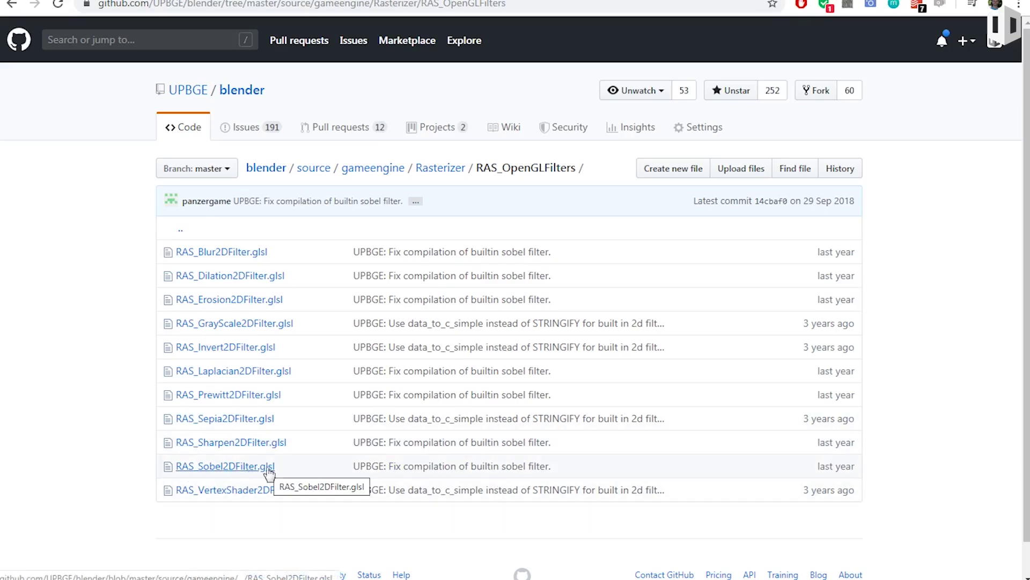
# Open RAS_Sobel2DFilter.glsl and copy its entire shader code.
pyautogui.click(252, 471)
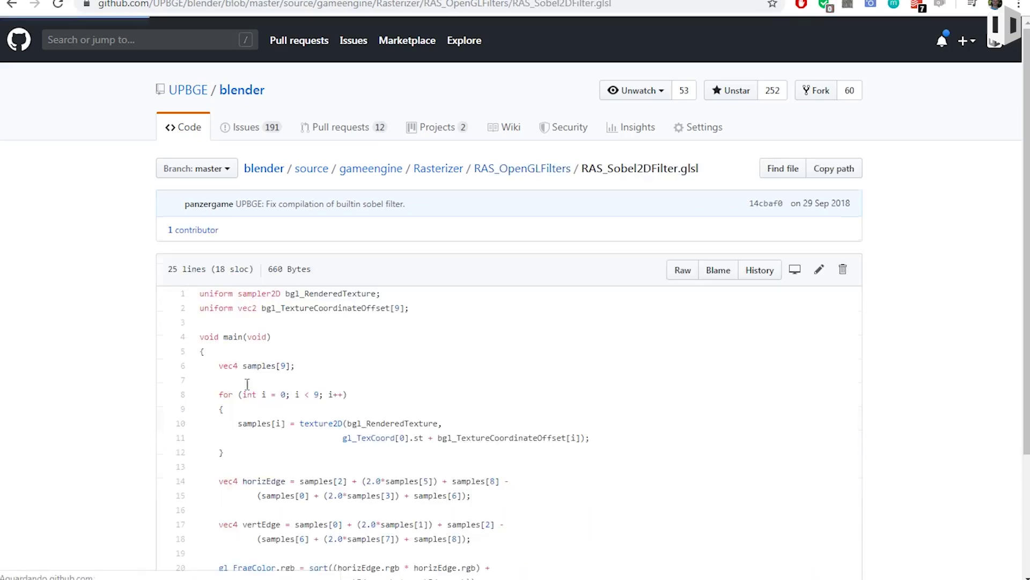
pyautogui.scroll(-3, 329, 312)
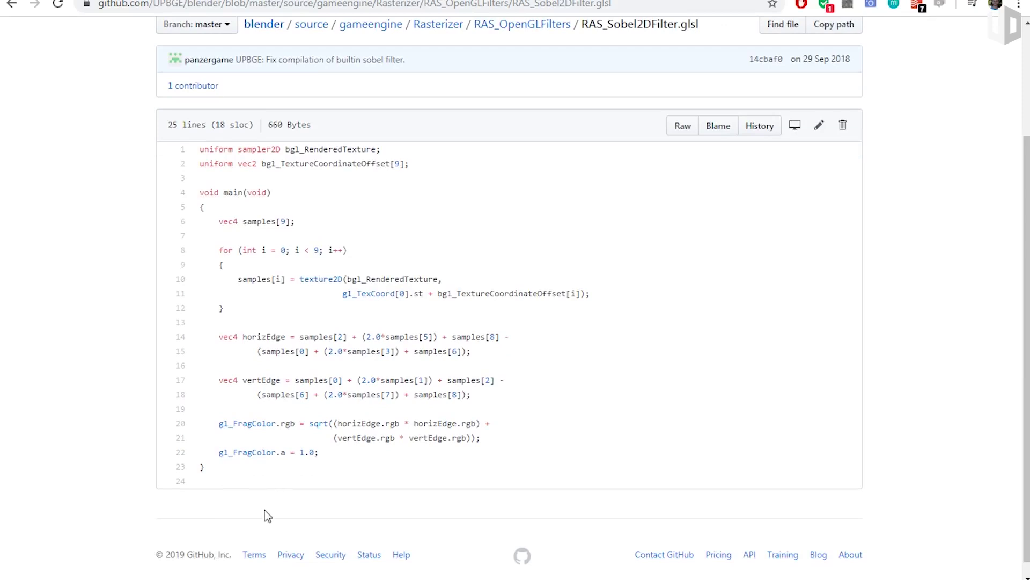
pyautogui.moveTo(213, 479); pyautogui.dragTo(193, 159)
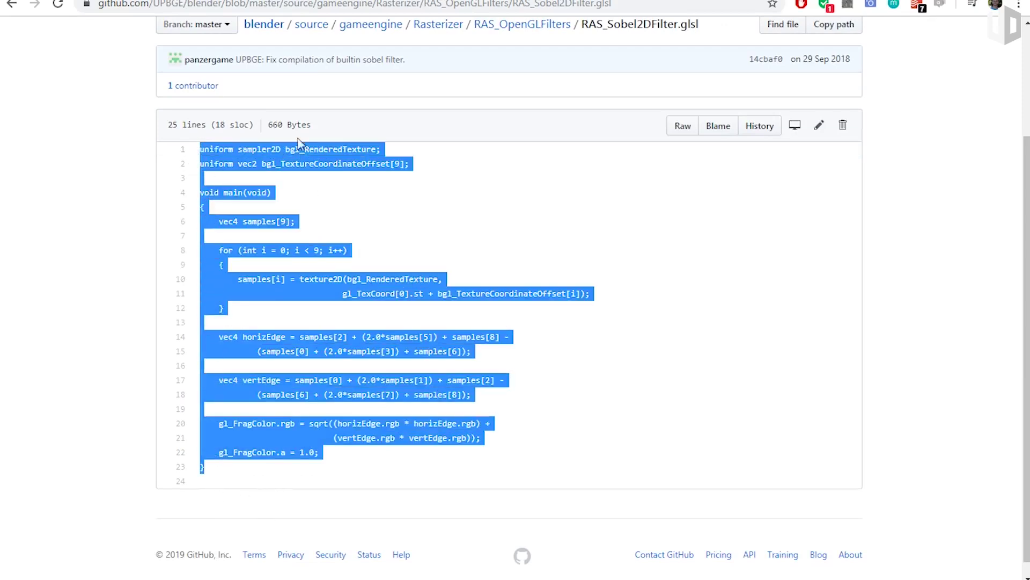
pyautogui.rightClick(400, 276)
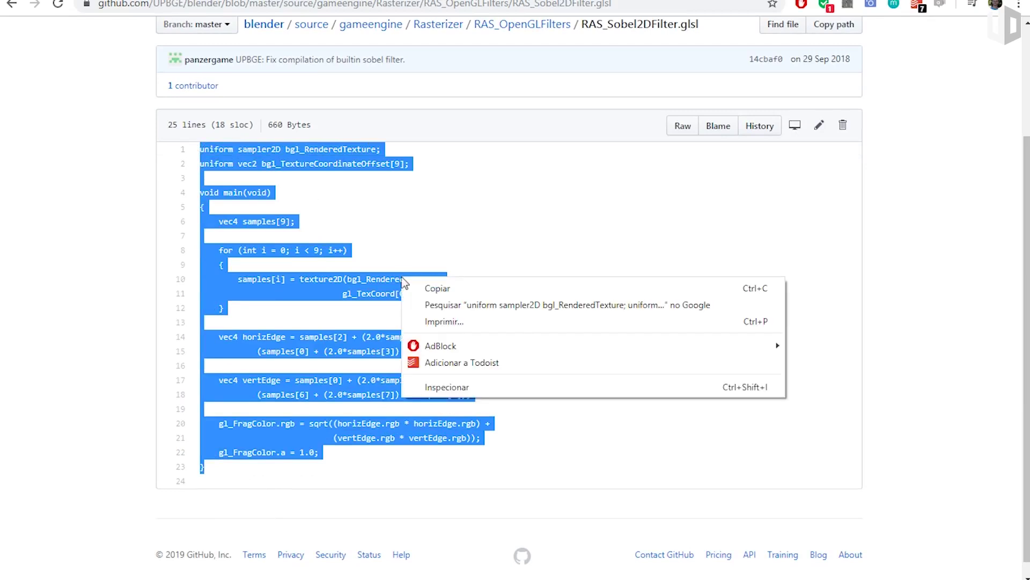
pyautogui.click(437, 288)
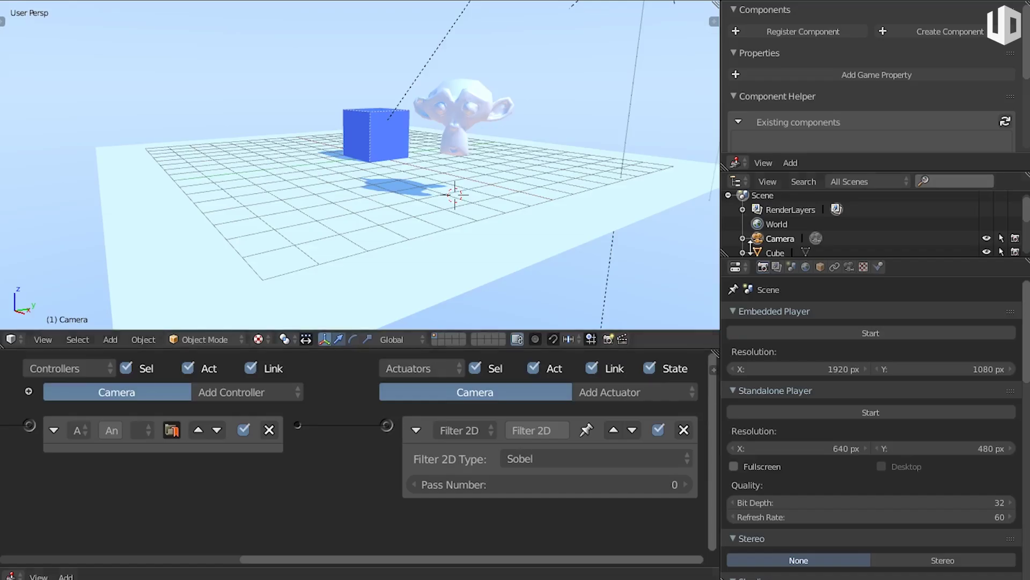
# Turn the logic panel into a Text Editor and create a new text block named Sobel.glsl.
pyautogui.click(12, 576)
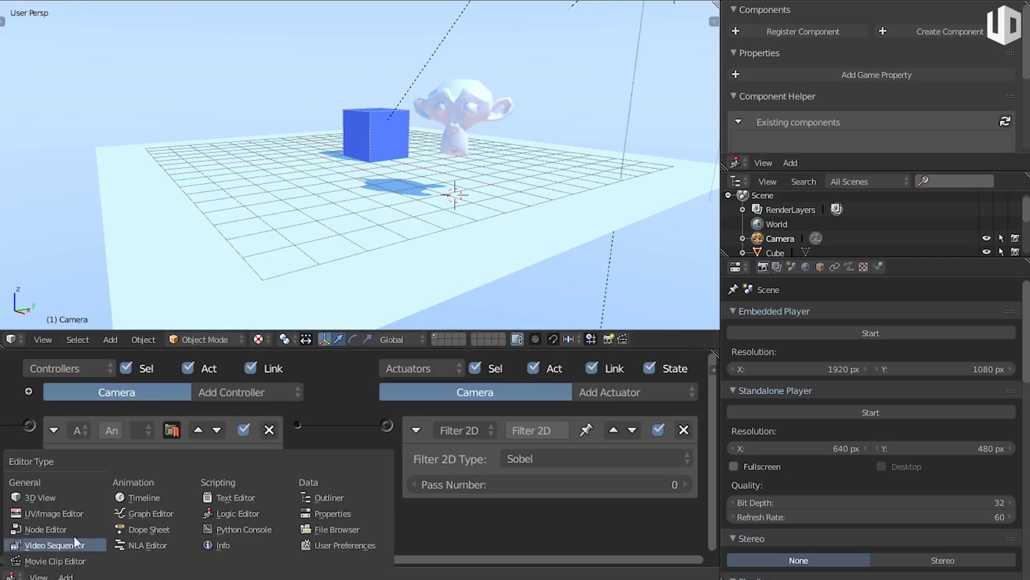
pyautogui.click(236, 497)
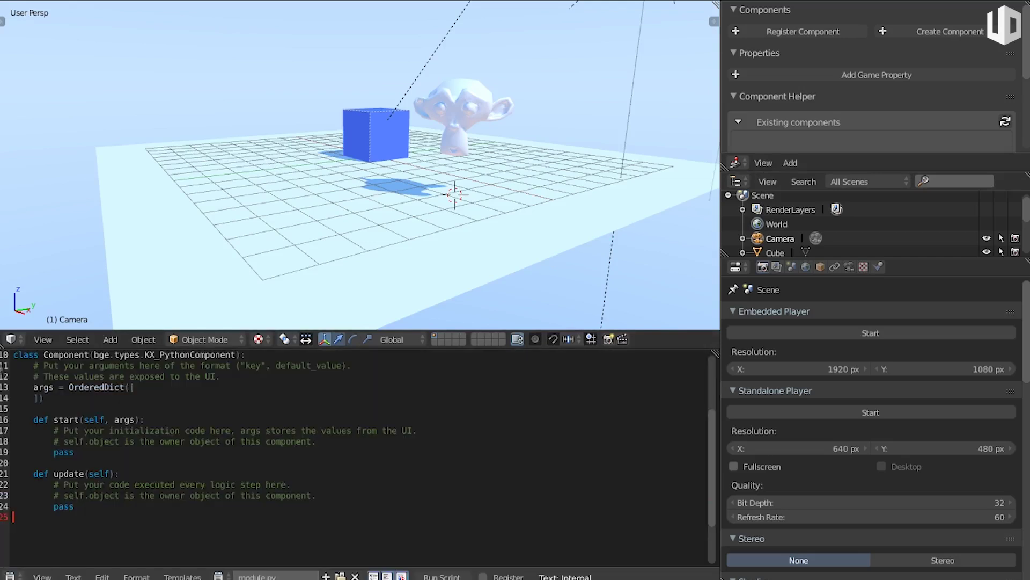
pyautogui.click(326, 576)
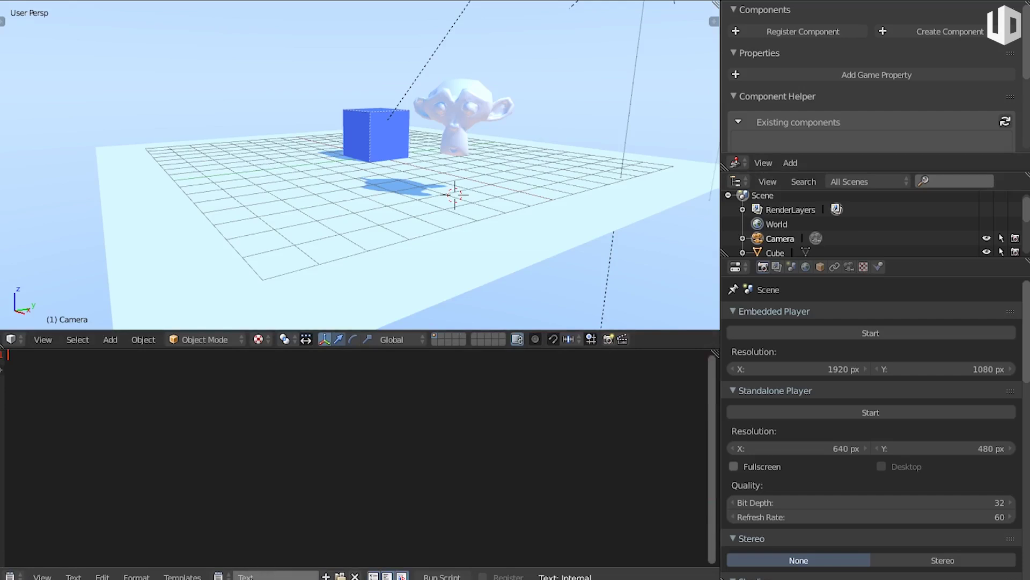
pyautogui.click(261, 577)
pyautogui.write('Sobel.glsl')
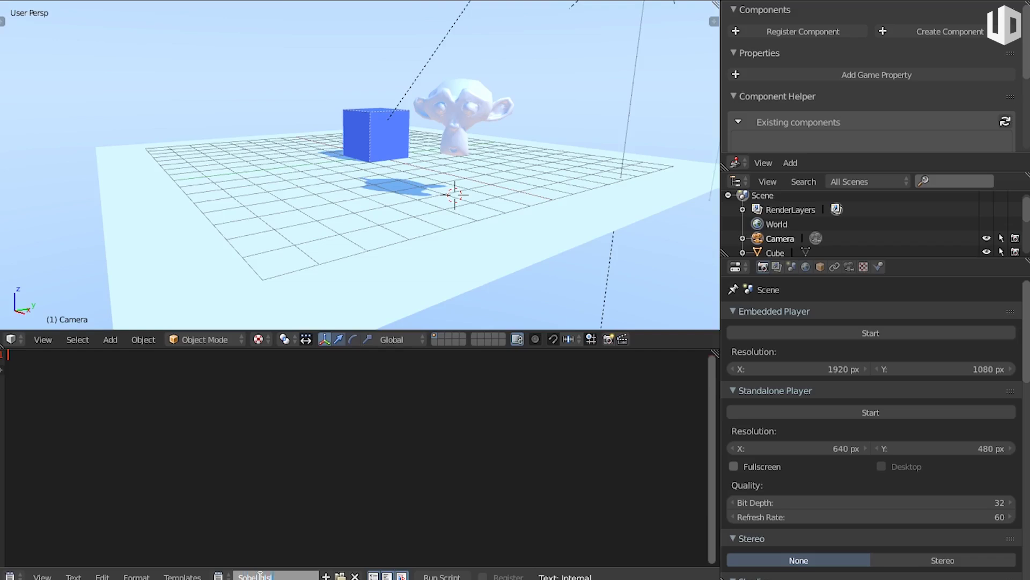
pyautogui.press('Return')
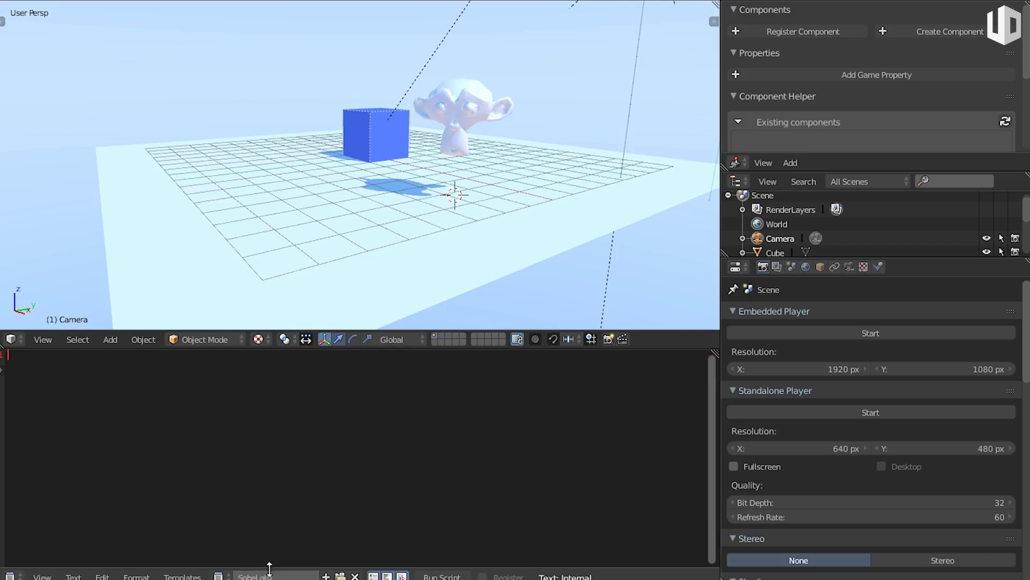
# Paste the Sobel shader code and enlarge the text area to show all 23 lines.
pyautogui.hotkey('ctrl', 'v')
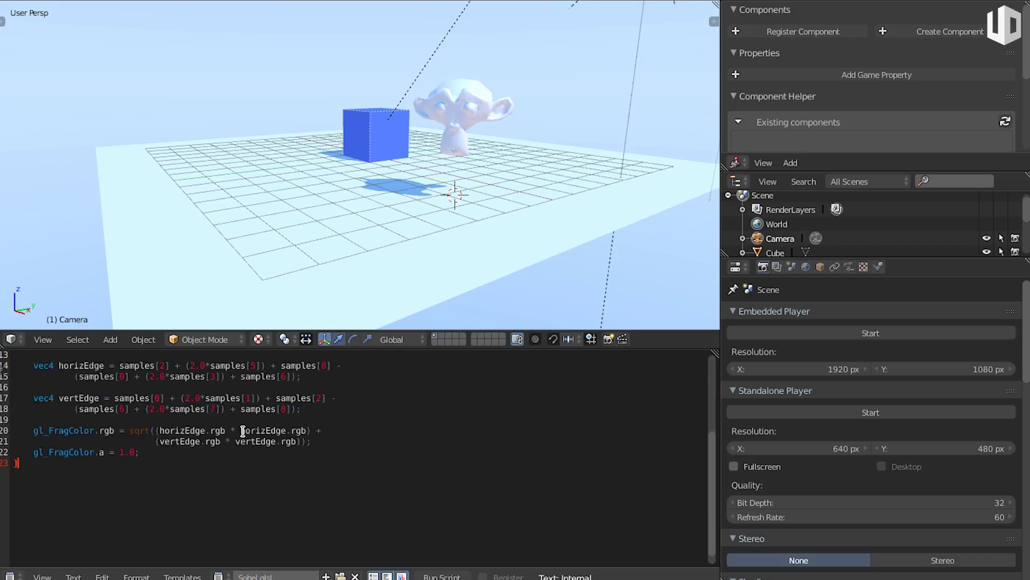
pyautogui.scroll(4, 242, 430)
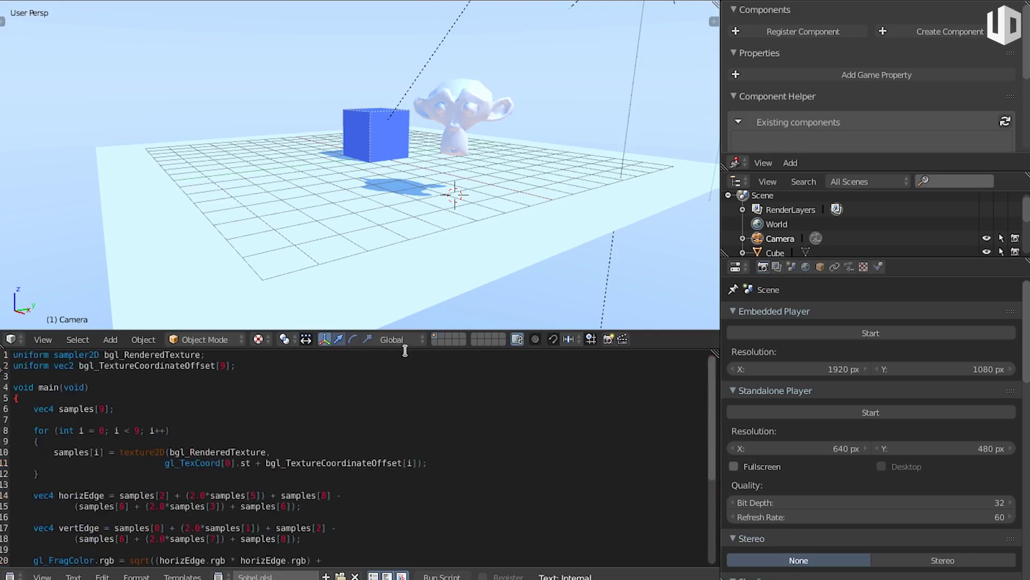
pyautogui.moveTo(416, 344); pyautogui.dragTo(424, 231)
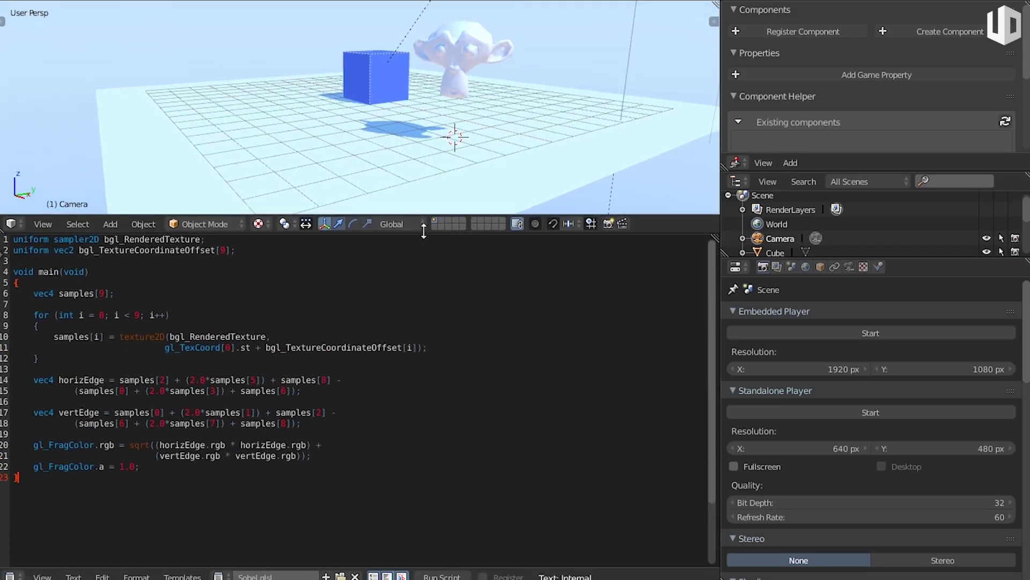
pyautogui.hotkey('ctrl', 'a')
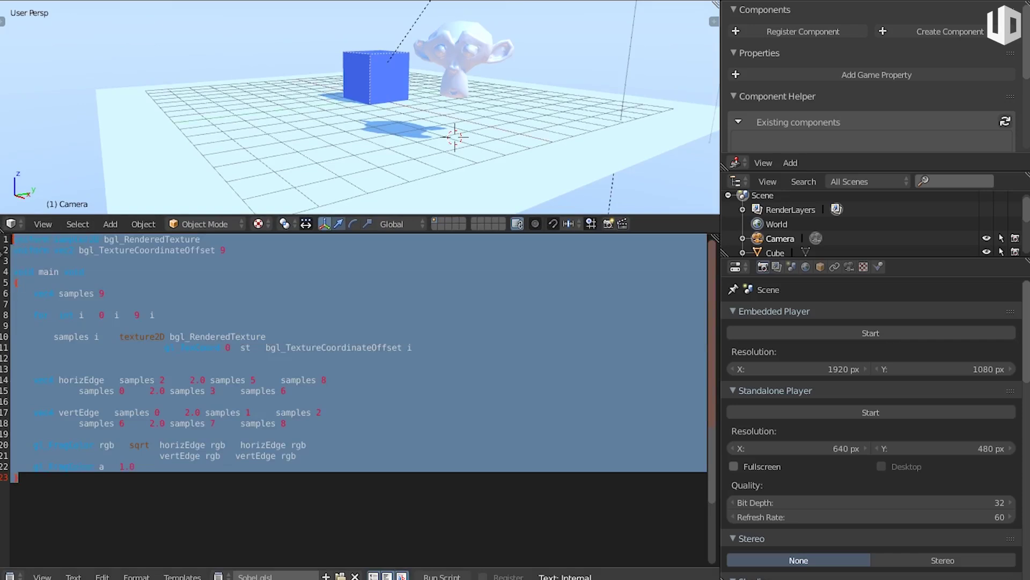
pyautogui.click(180, 368)
pyautogui.moveTo(307, 50); pyautogui.dragTo(265, 81, button='middle')
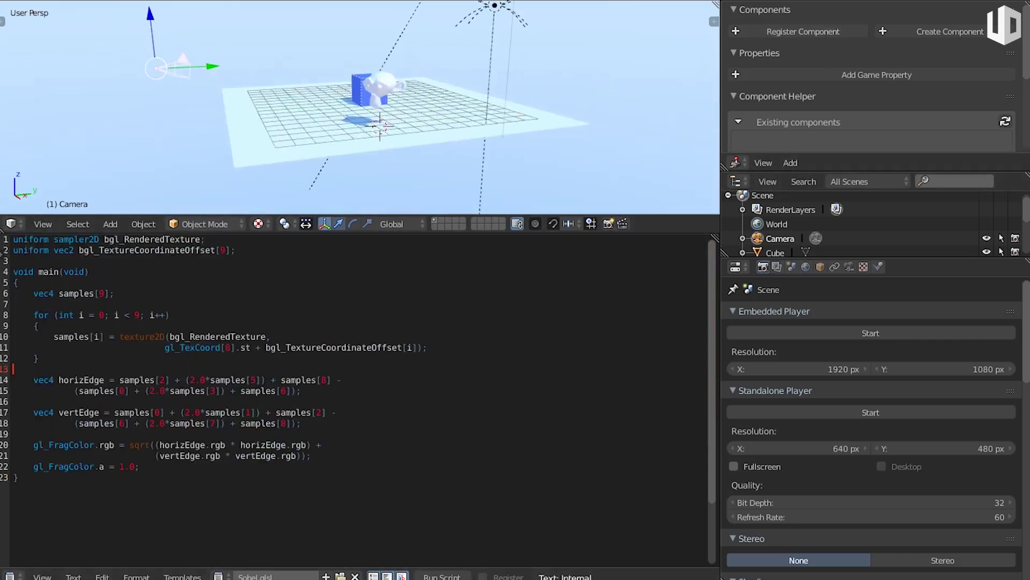
pyautogui.click(10, 576)
# In the Logic Editor, set the Filter 2D actuator to Custom Filter with script Sobel.glsl.
pyautogui.click(231, 512)
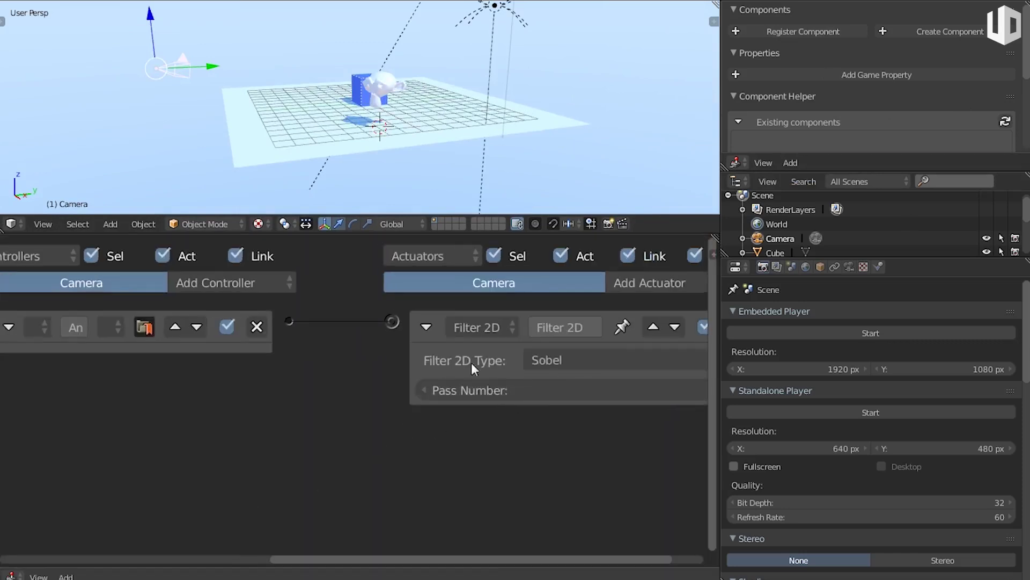
pyautogui.hscroll(2, 539, 359)
pyautogui.click(539, 356)
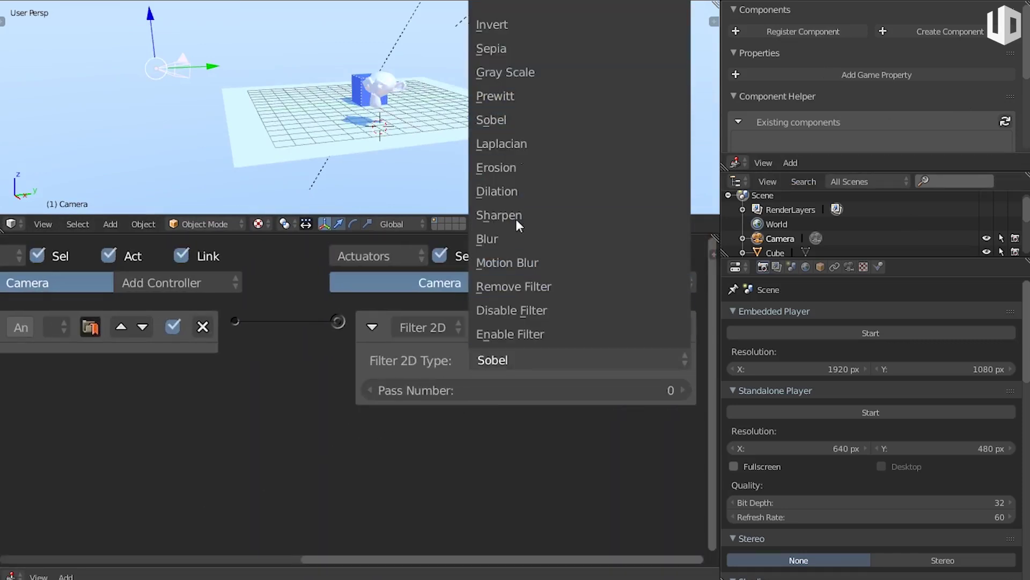
pyautogui.scroll(1, 517, 37)
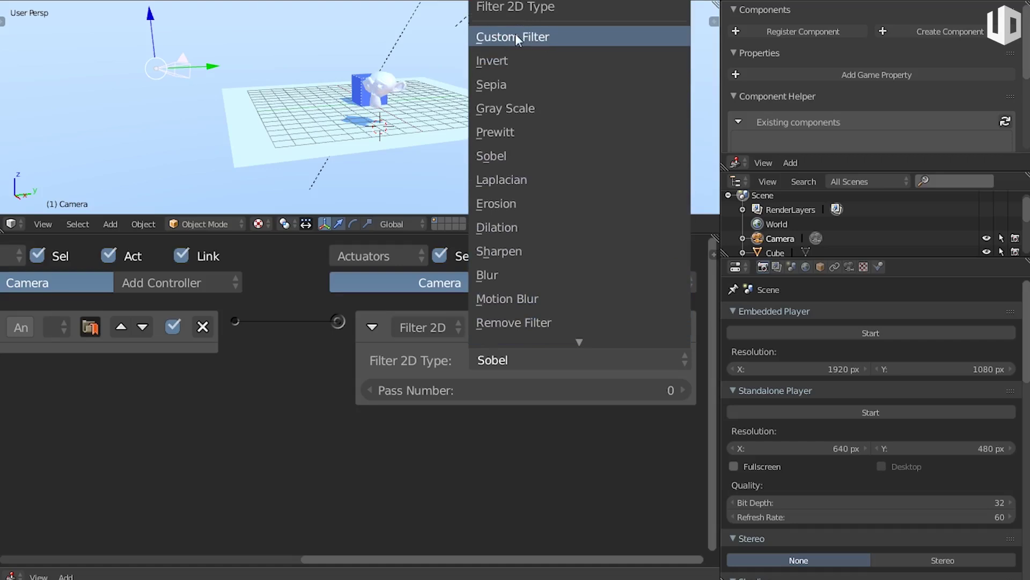
pyautogui.click(515, 37)
pyautogui.click(542, 419)
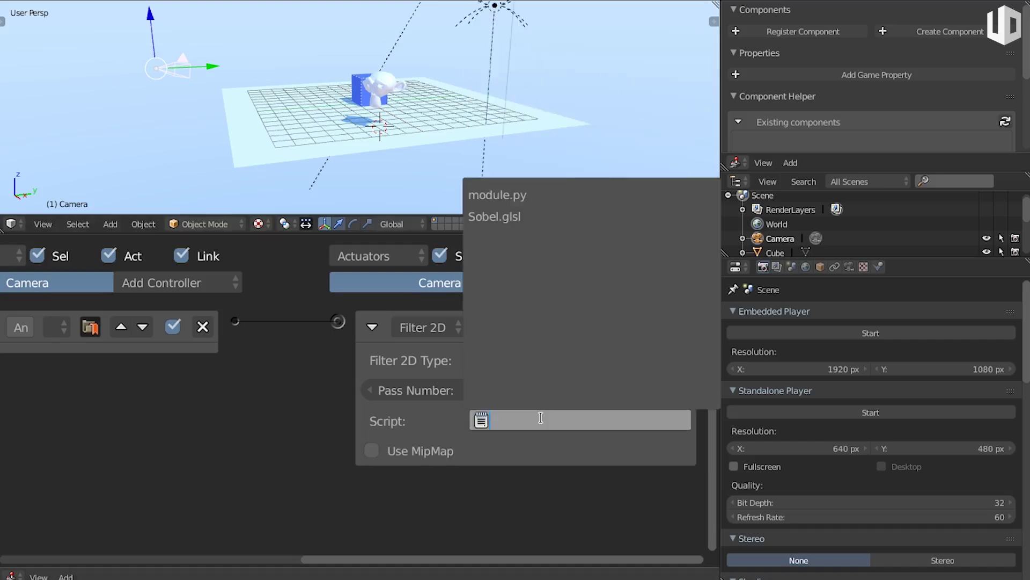
pyautogui.click(519, 216)
# Switch the area back to the Text Editor showing Sobel.glsl and enlarge the 3D view.
pyautogui.click(12, 576)
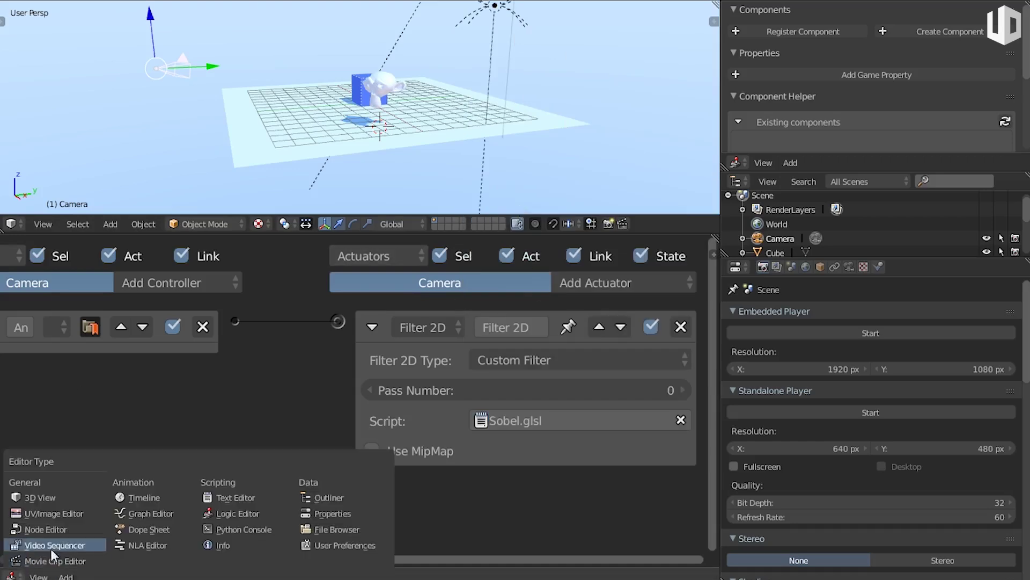
pyautogui.click(229, 498)
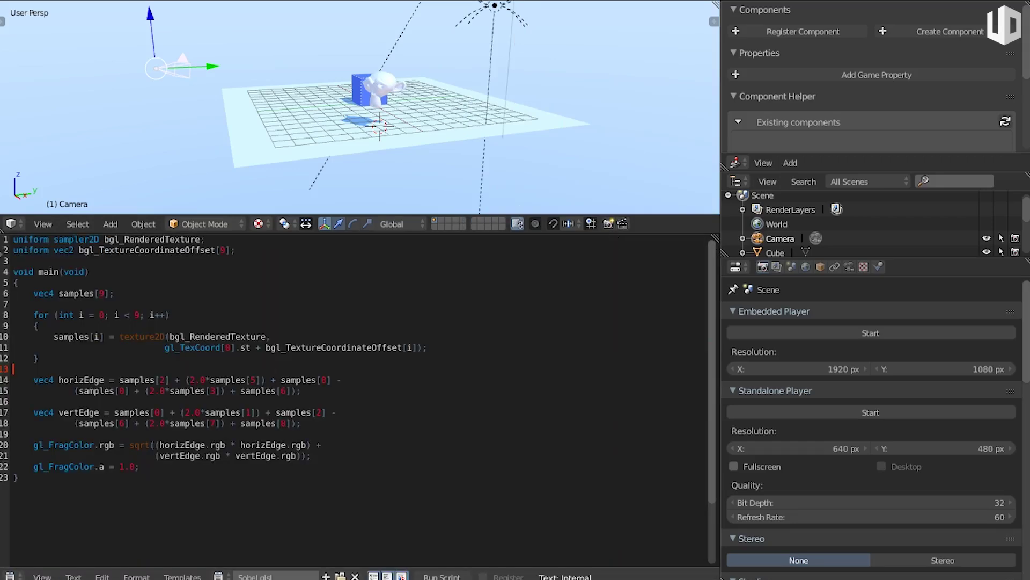
pyautogui.moveTo(638, 235); pyautogui.dragTo(638, 425)
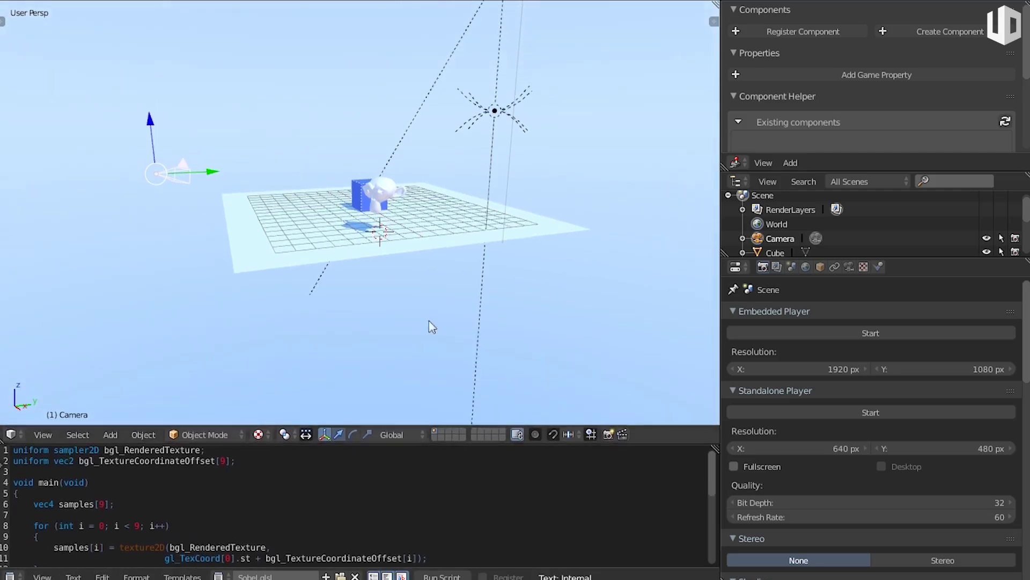
pyautogui.press('p')
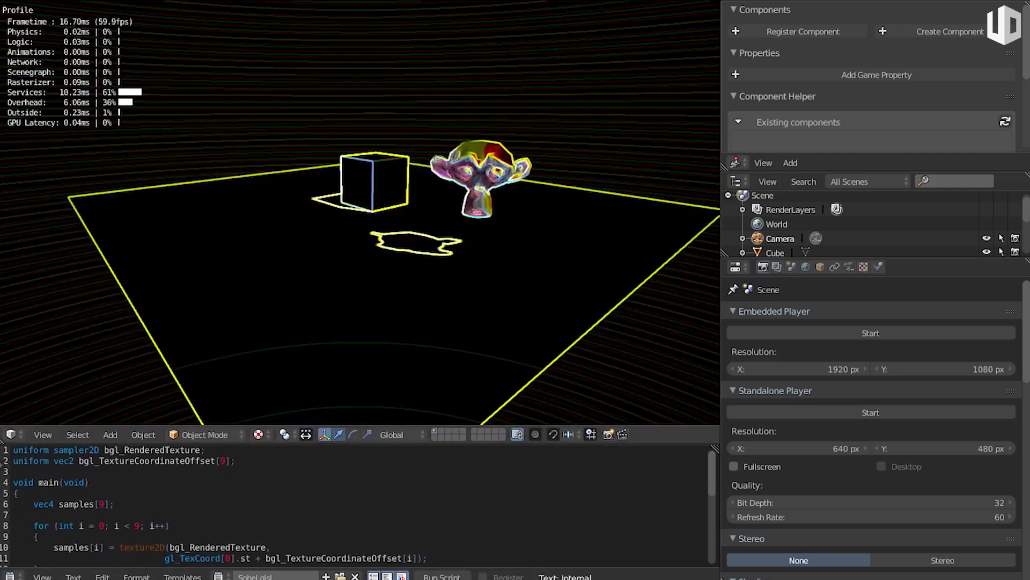
pyautogui.press('Escape')
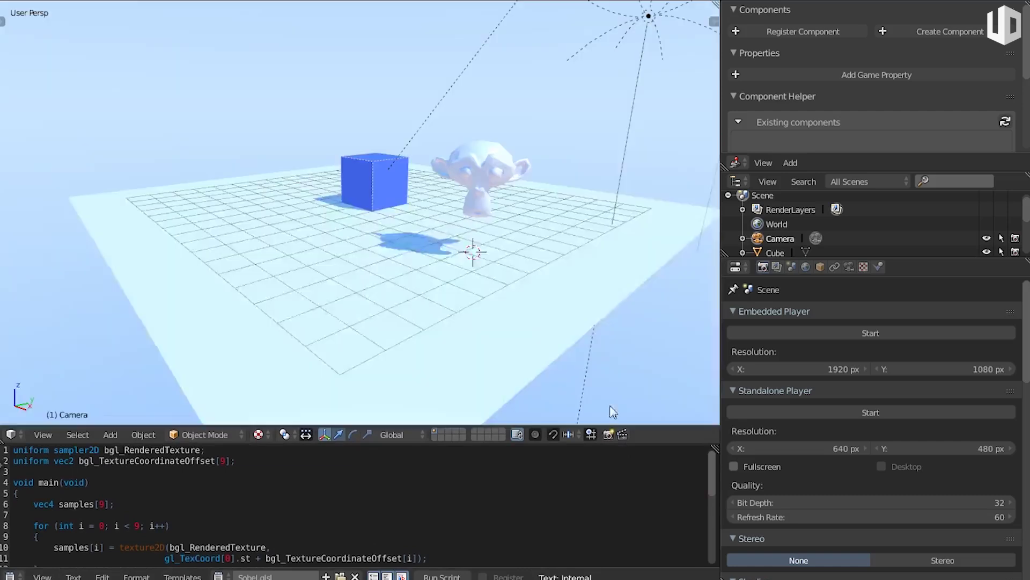
pyautogui.moveTo(668, 443); pyautogui.dragTo(668, 238)
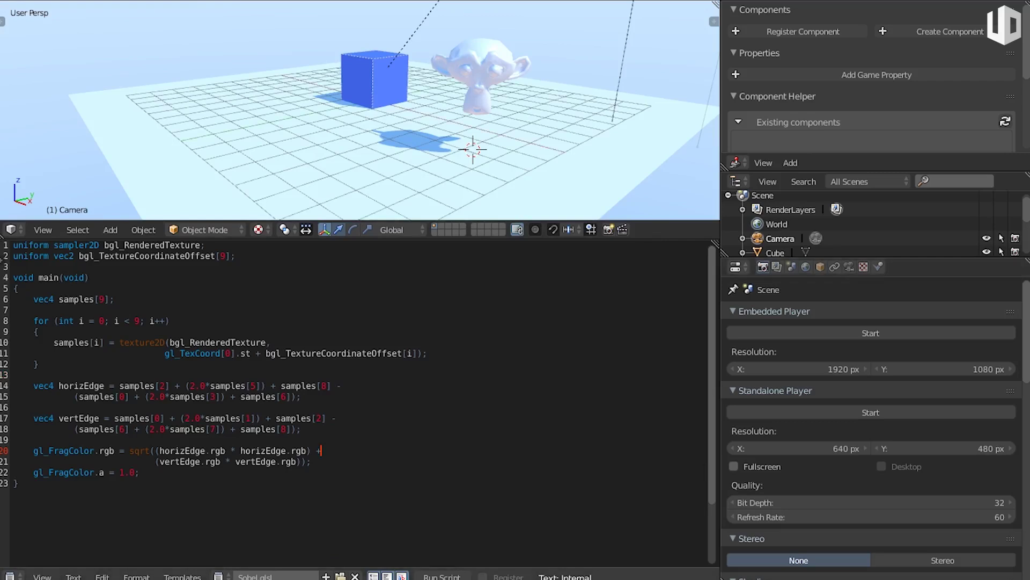
# Replace gl_FragColor.rgb on line 20 with a new vec3 sobel variable.
pyautogui.press('Left')
pyautogui.press('Left')
pyautogui.click(335, 454)
pyautogui.keyDown('ctrl'); pyautogui.scroll(3, 338, 479); pyautogui.keyUp('ctrl')
pyautogui.scroll(-5, 386, 408)
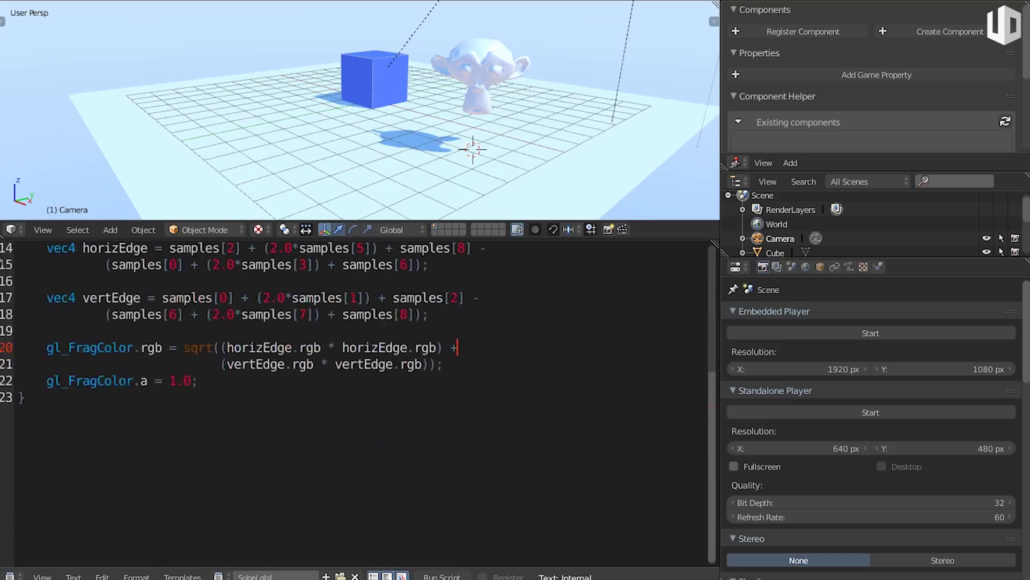
pyautogui.click(5, 351)
pyautogui.moveTo(162, 347); pyautogui.dragTo(140, 347)
pyautogui.doubleClick(66, 349)
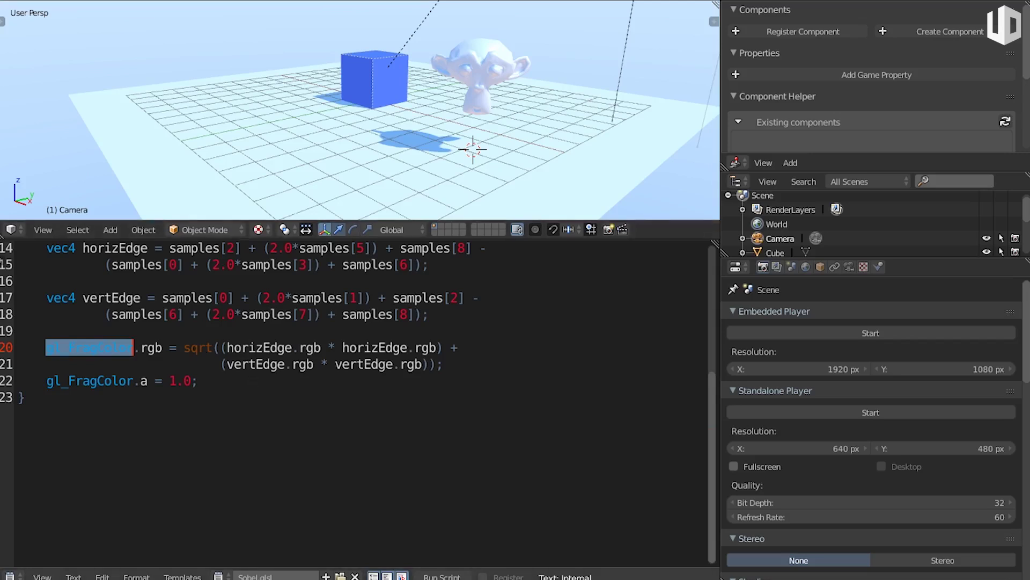
pyautogui.moveTo(184, 347); pyautogui.dragTo(449, 367)
pyautogui.click(473, 369)
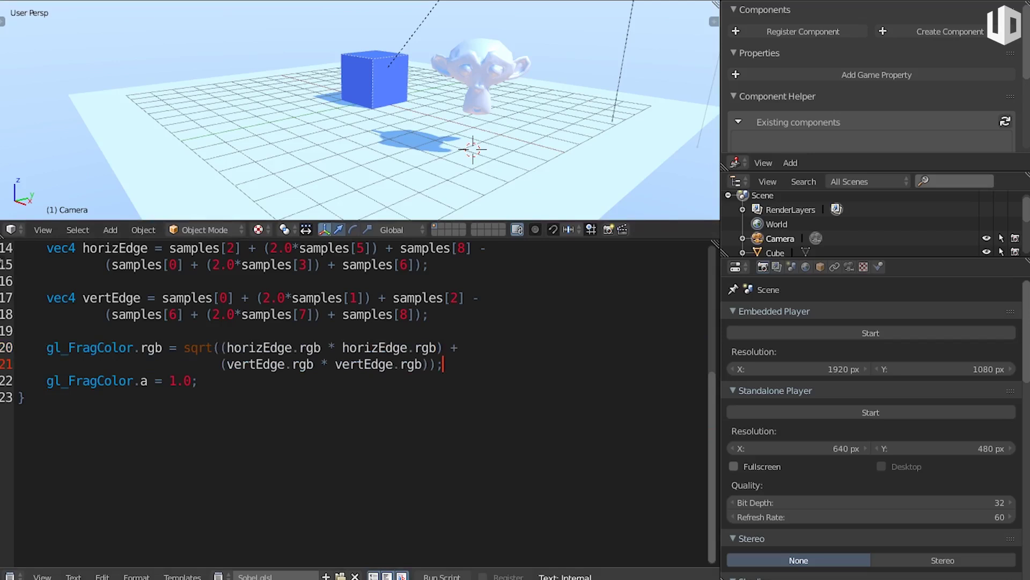
pyautogui.moveTo(162, 348); pyautogui.dragTo(45, 348)
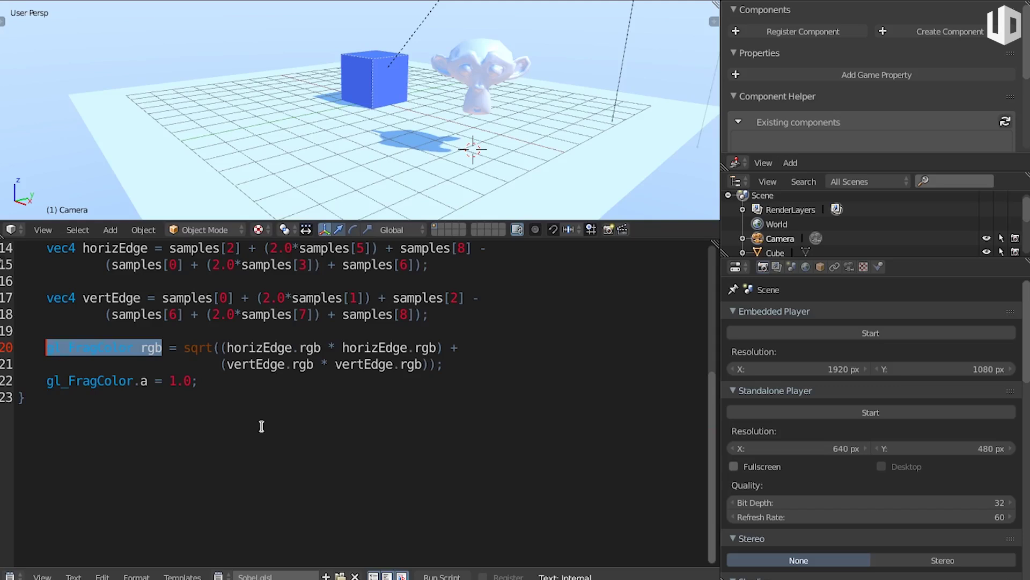
pyautogui.write('vec3')
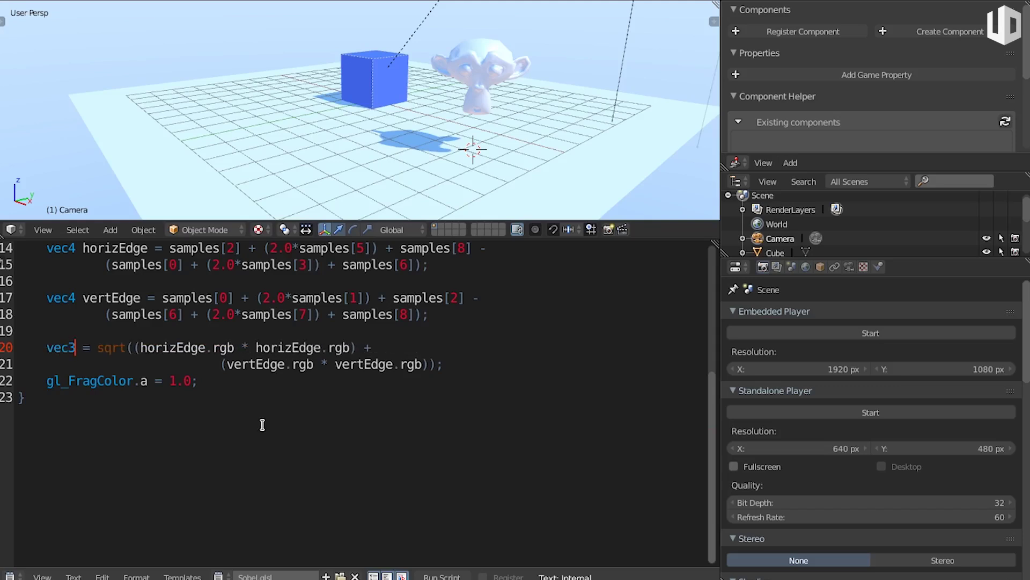
pyautogui.write(' sobel')
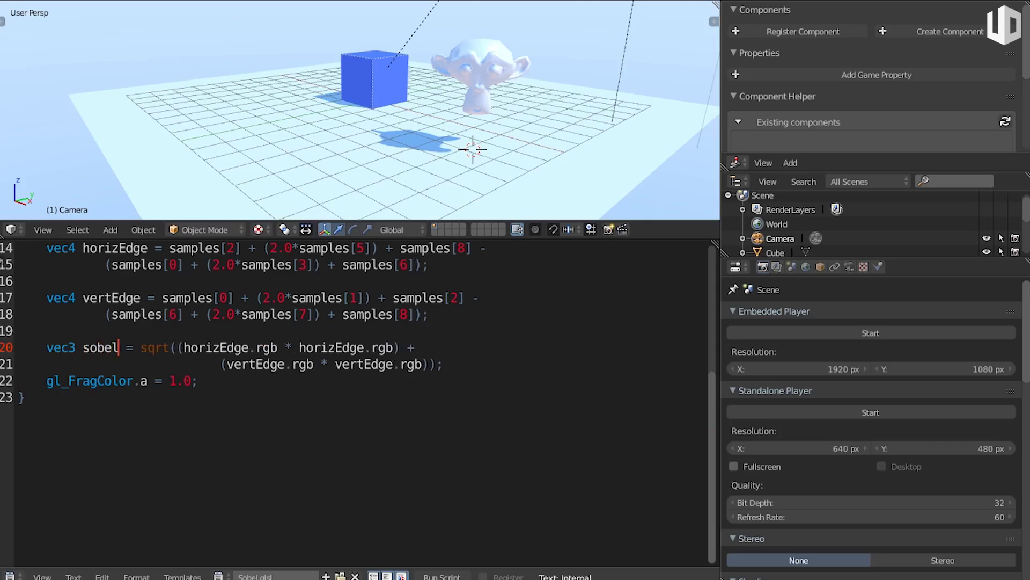
# Check the new sobel variable name, then run and stop the game to test it.
pyautogui.click(485, 369)
pyautogui.doubleClick(114, 348)
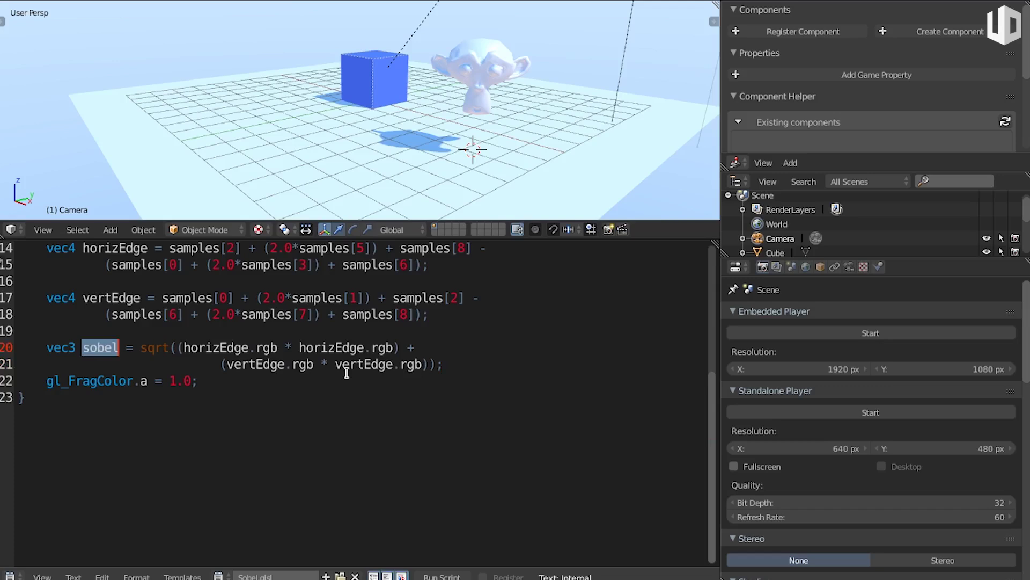
pyautogui.click(444, 365)
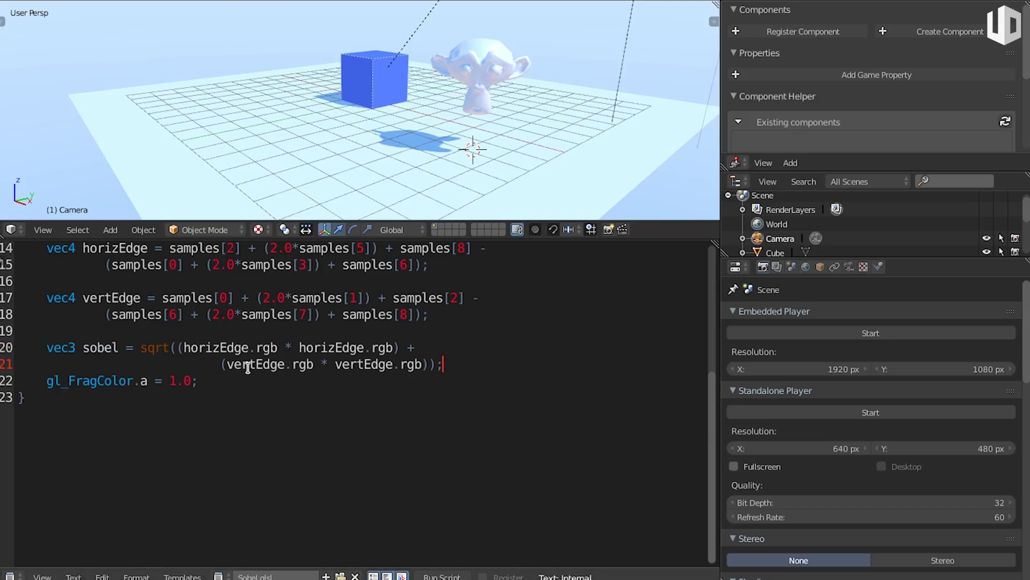
pyautogui.press('p')
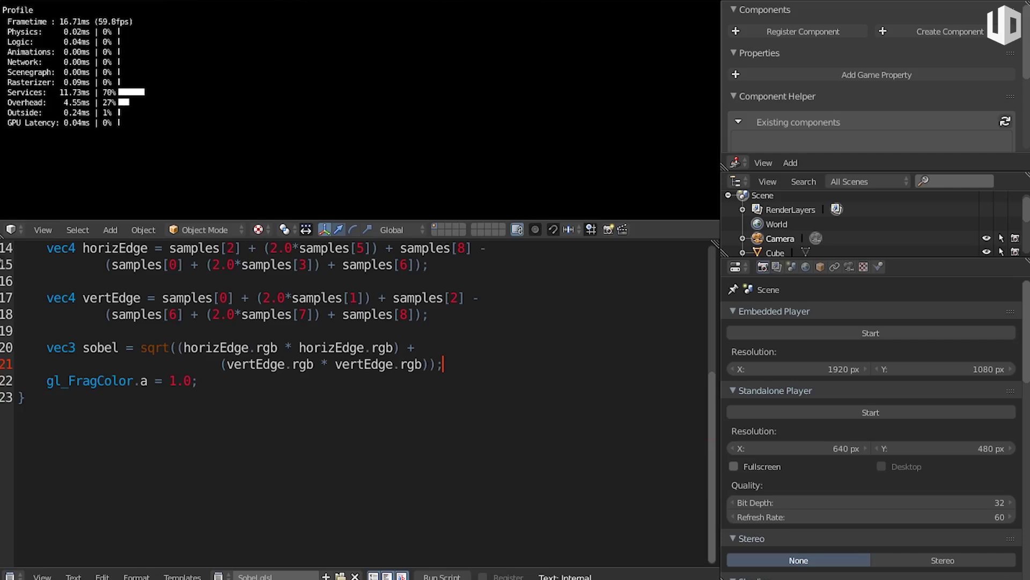
pyautogui.press('Escape')
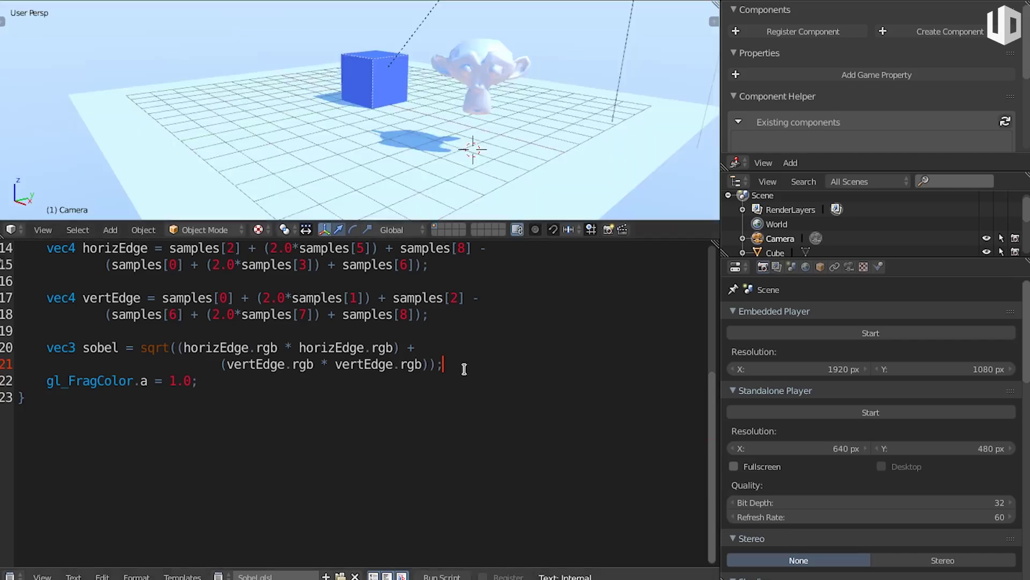
# Insert a new line 23 setting gl_FragColor.rgb = vec3(1,0,0).
pyautogui.press('Return')
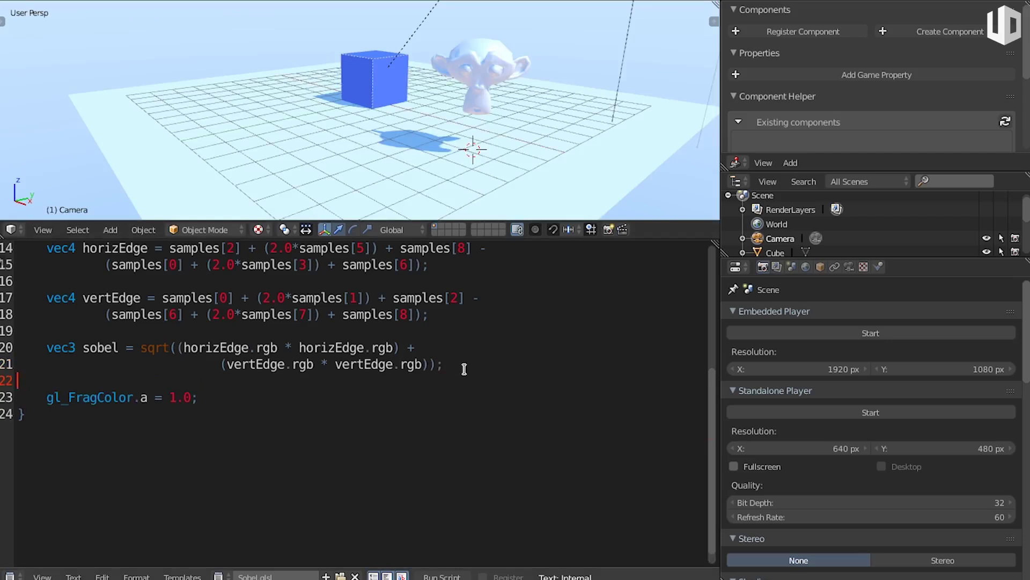
pyautogui.press('Return')
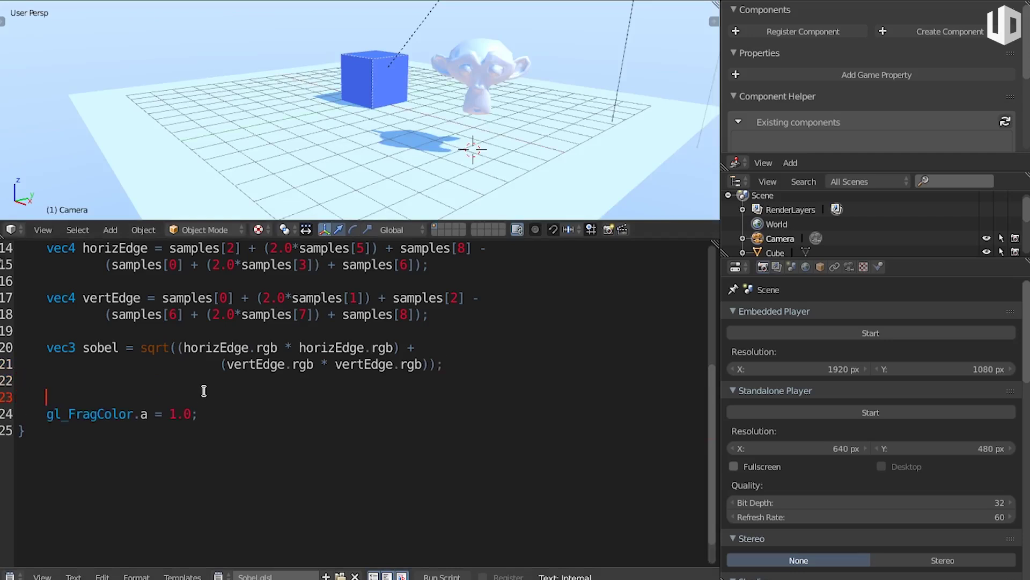
pyautogui.press('Return')
pyautogui.press('Up')
pyautogui.write('gl_FragColor')
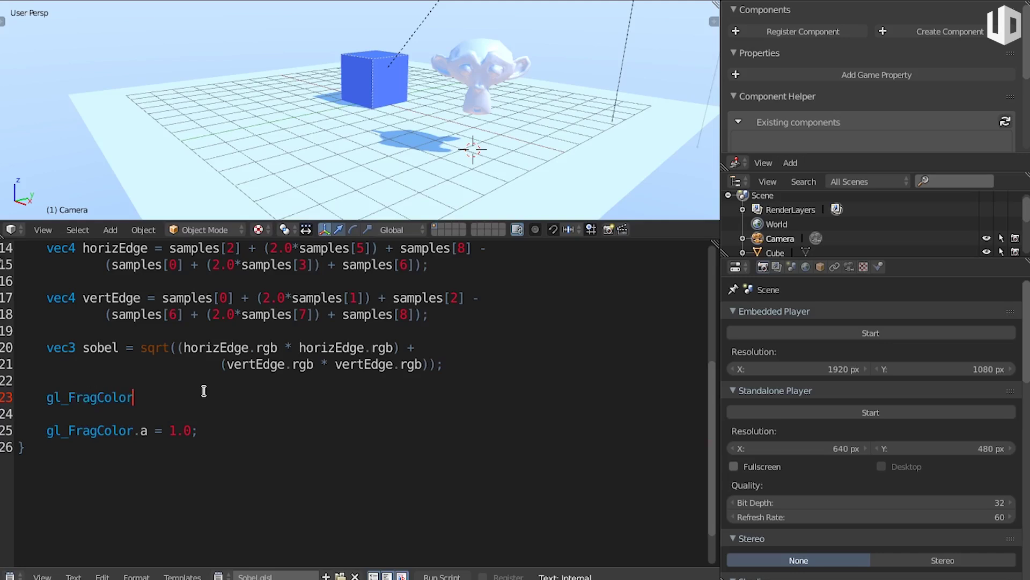
pyautogui.write('.rgb')
pyautogui.write(' = vec3')
pyautogui.write('(1,0,0')
pyautogui.click(224, 398)
pyautogui.press('End')
pyautogui.hotkey('shift', 'Left')
pyautogui.press('End')
pyautogui.write(').;')
pyautogui.press('BackSpace')
pyautogui.press('BackSpace')
# End the line with a semicolon, run the game to see solid red, then stop it.
pyautogui.write(';')
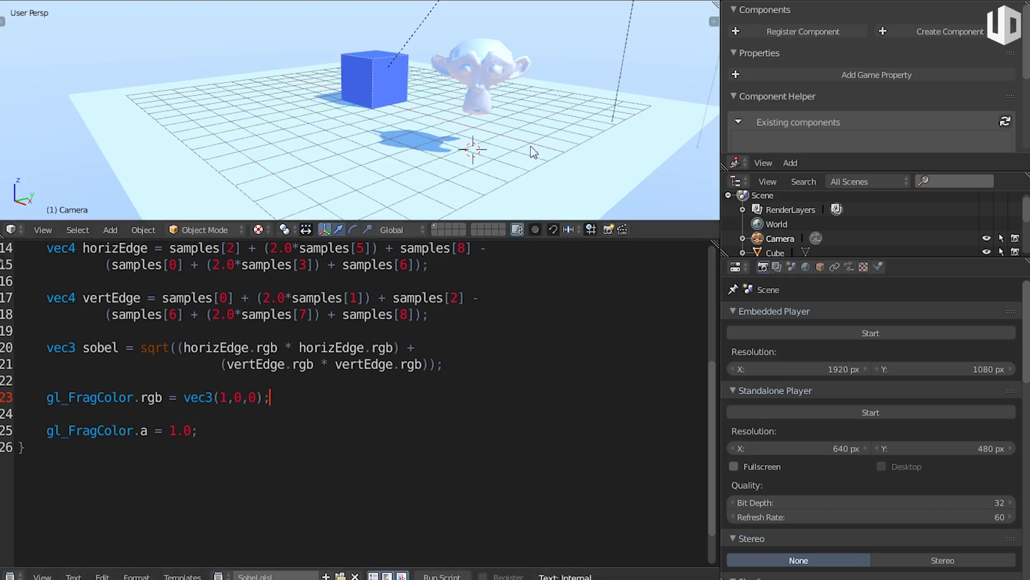
pyautogui.write('p')
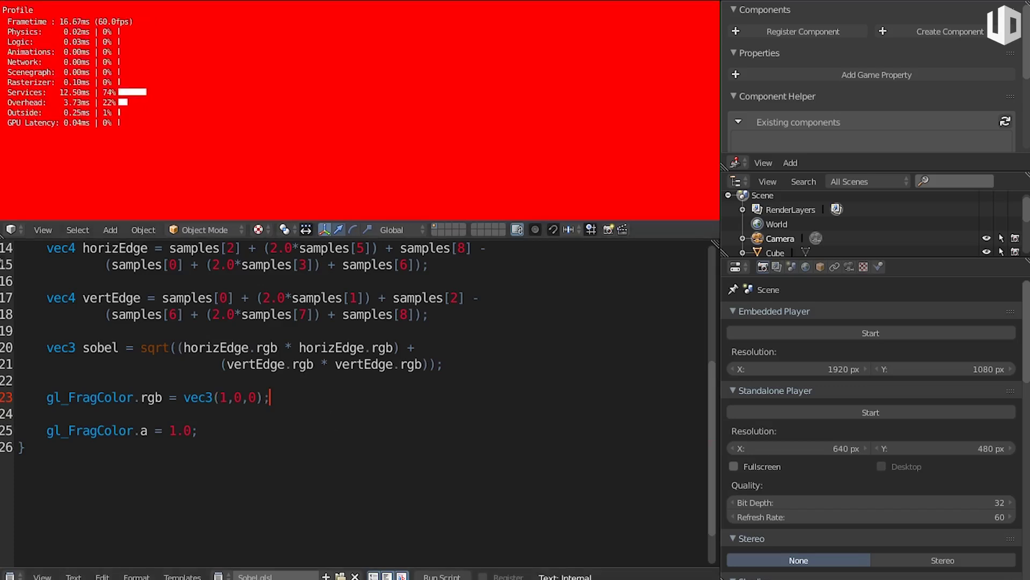
pyautogui.press('Escape')
pyautogui.moveTo(270, 398); pyautogui.dragTo(186, 398)
pyautogui.click(276, 406)
pyautogui.keyDown('ctrl'); pyautogui.scroll(2, 279, 424); pyautogui.keyUp('ctrl')
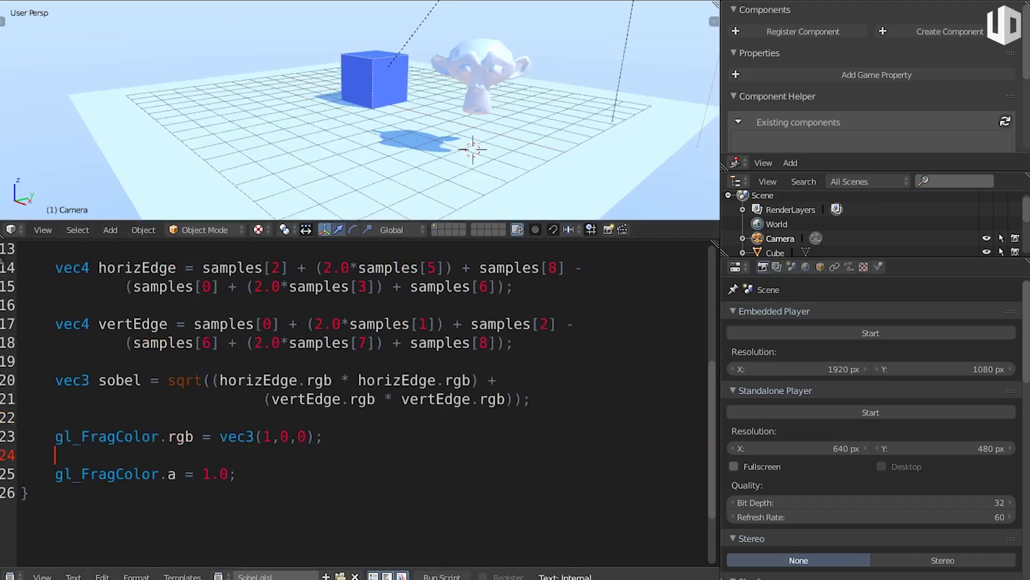
# Select the vec3(1,0,0) colour on line 23.
pyautogui.scroll(-1, 367, 387)
pyautogui.click(367, 387)
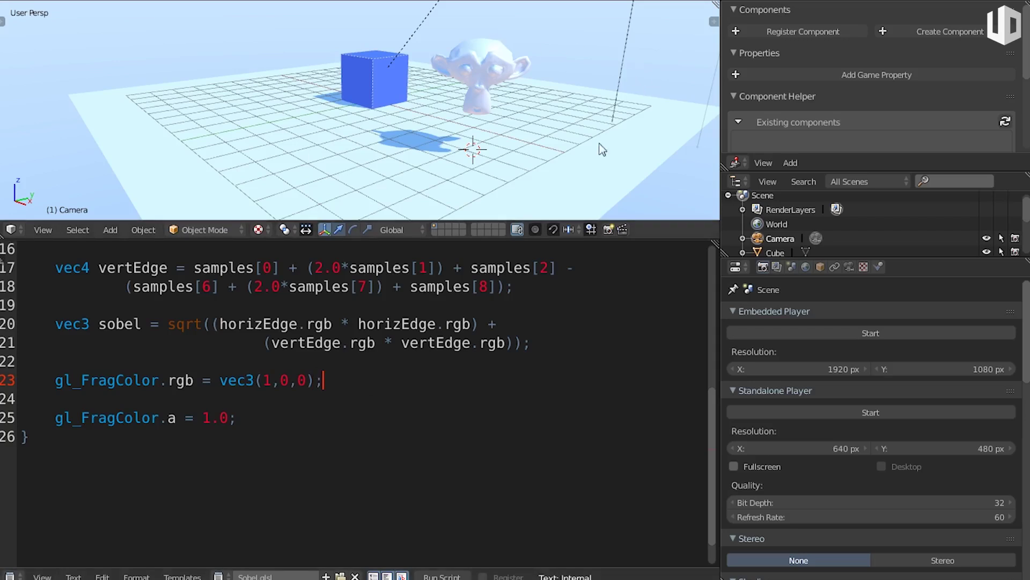
pyautogui.click(219, 380)
pyautogui.rightClick(465, 40)
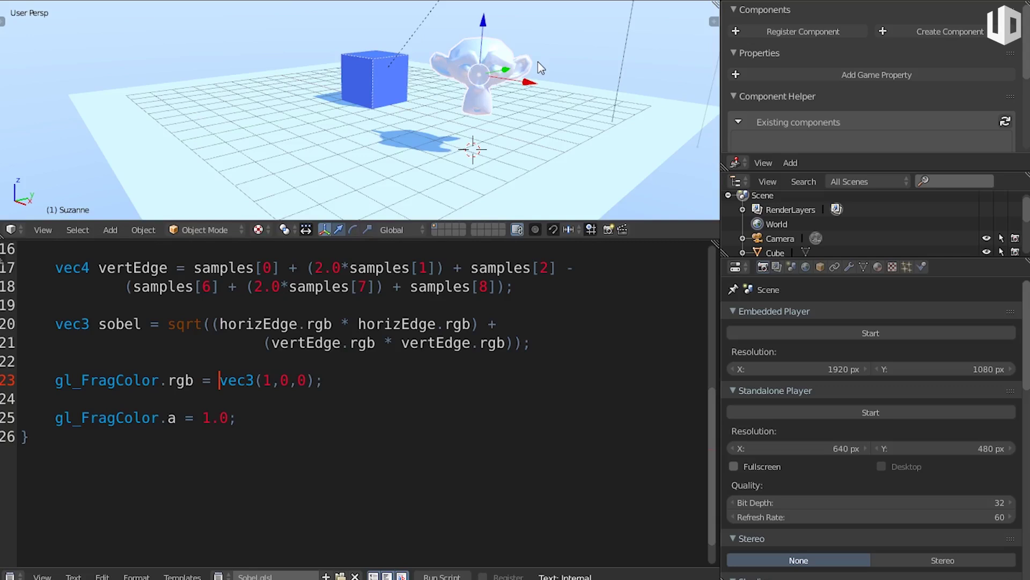
pyautogui.moveTo(314, 380); pyautogui.dragTo(220, 379)
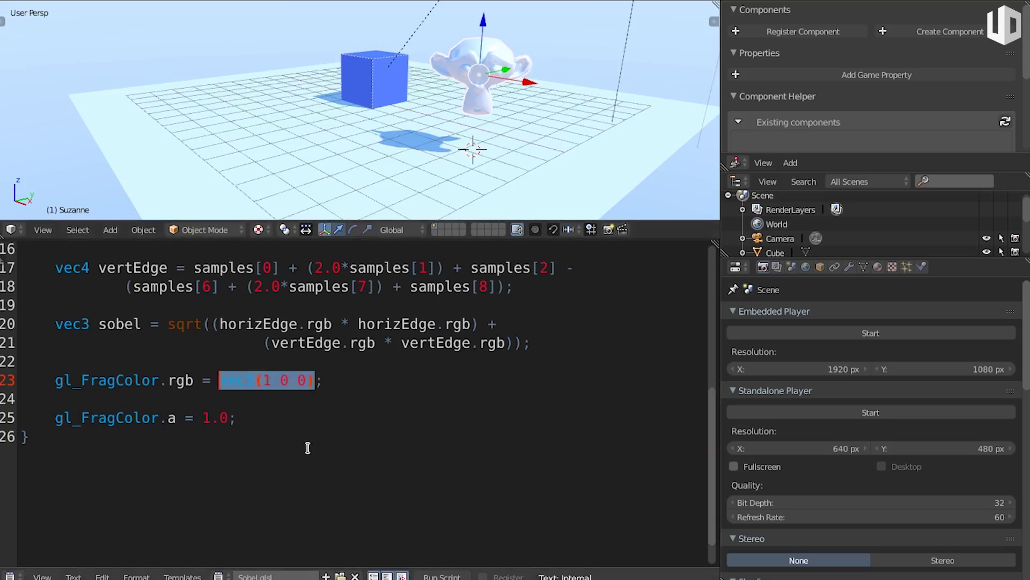
# Select texture2D(bgl_RenderedTexture, gl_TexCoord[0].st across lines 10–11 of the sampling loop.
pyautogui.scroll(1, 307, 448)
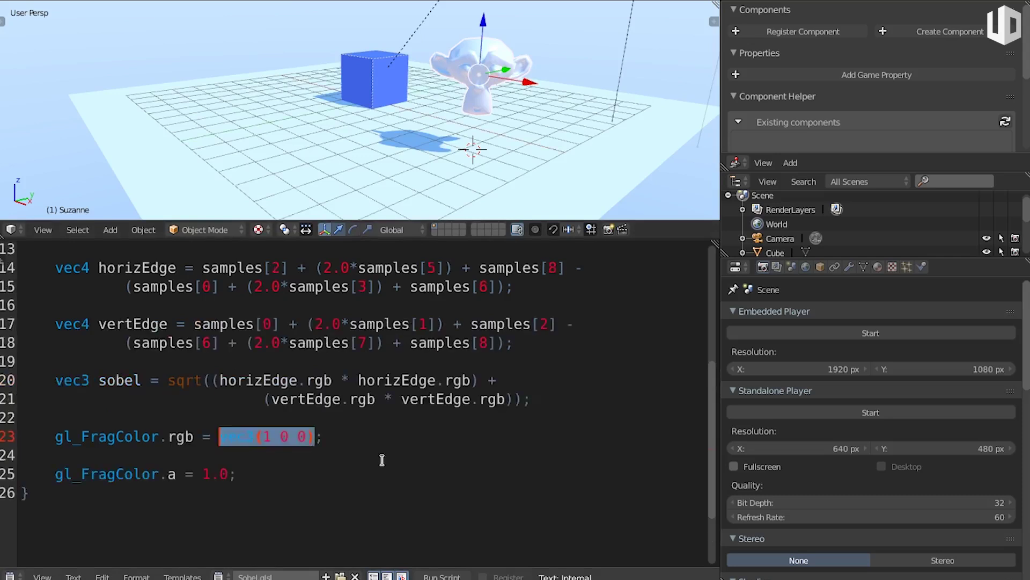
pyautogui.scroll(3, 268, 424)
pyautogui.scroll(1, 216, 393)
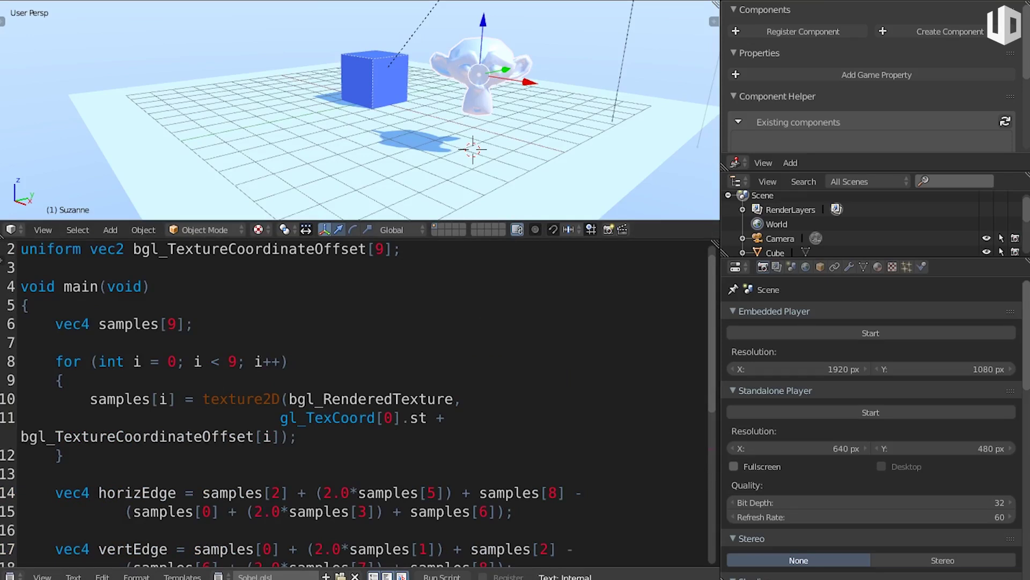
pyautogui.click(202, 400)
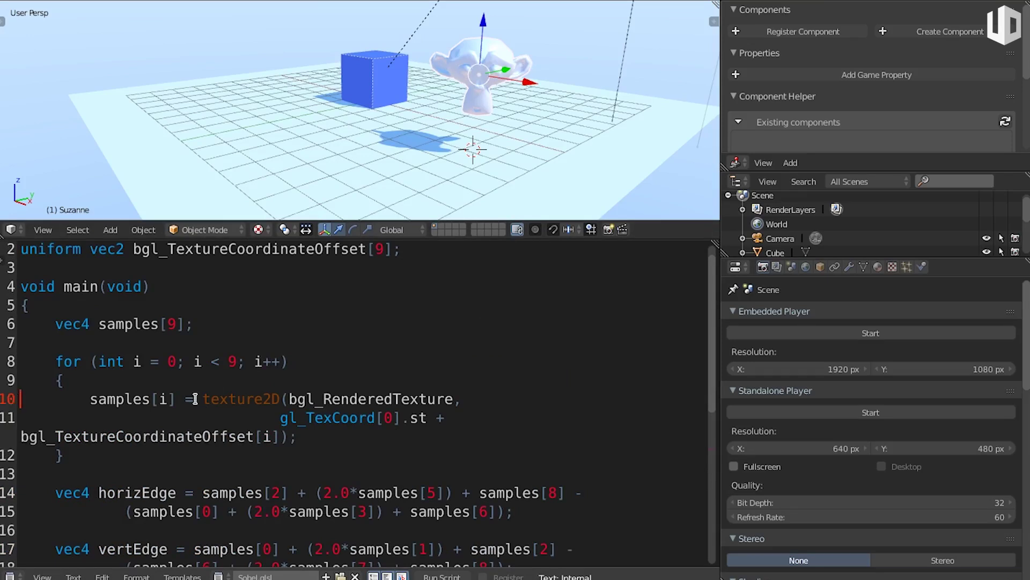
pyautogui.doubleClick(96, 399)
pyautogui.click(210, 400)
pyautogui.doubleClick(347, 400)
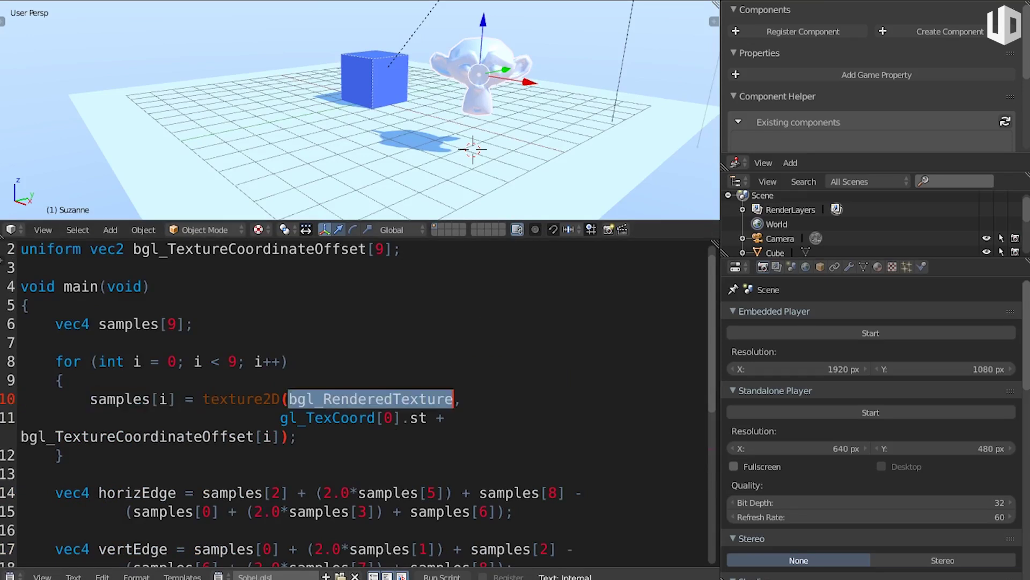
pyautogui.moveTo(428, 418); pyautogui.dragTo(359, 418)
pyautogui.click(418, 417)
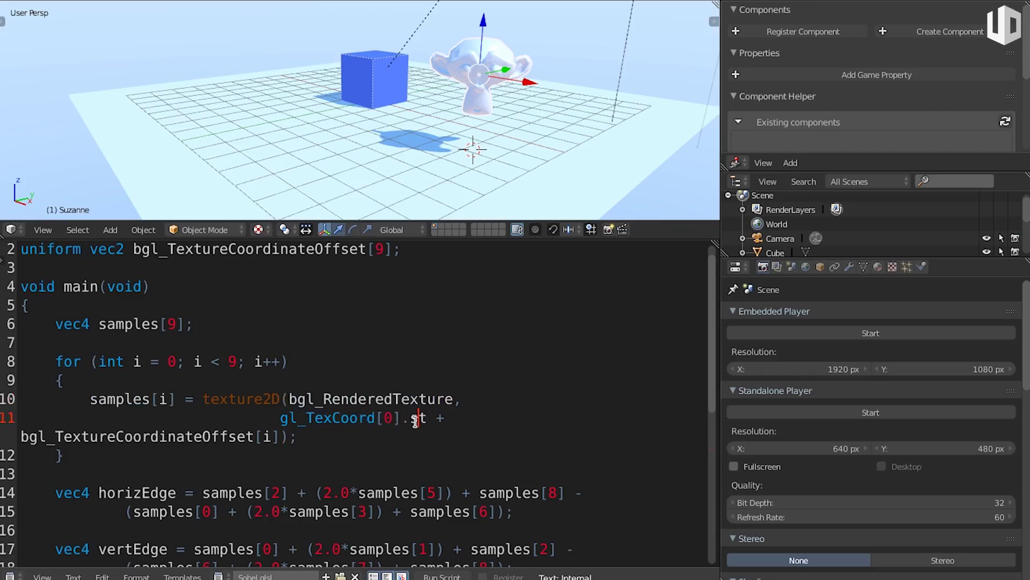
pyautogui.moveTo(428, 418); pyautogui.dragTo(202, 398)
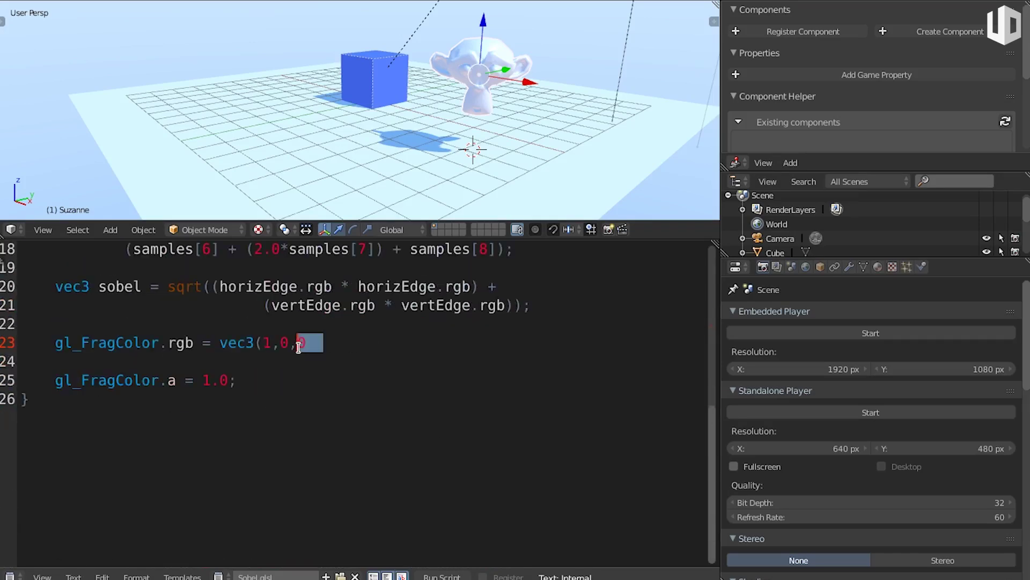
# Paste the texture lookup over vec3(1,0,0) on line 23 and join it onto one line.
pyautogui.moveTo(315, 342); pyautogui.dragTo(219, 342)
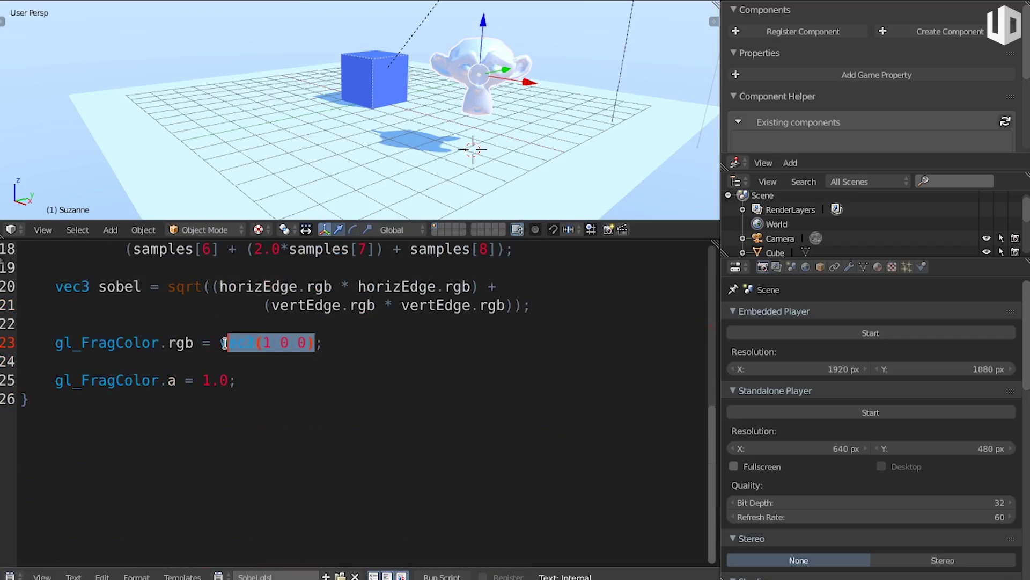
pyautogui.write('texture2D(bgl_RenderedTexture,                               gl_TexCoord[0].st')
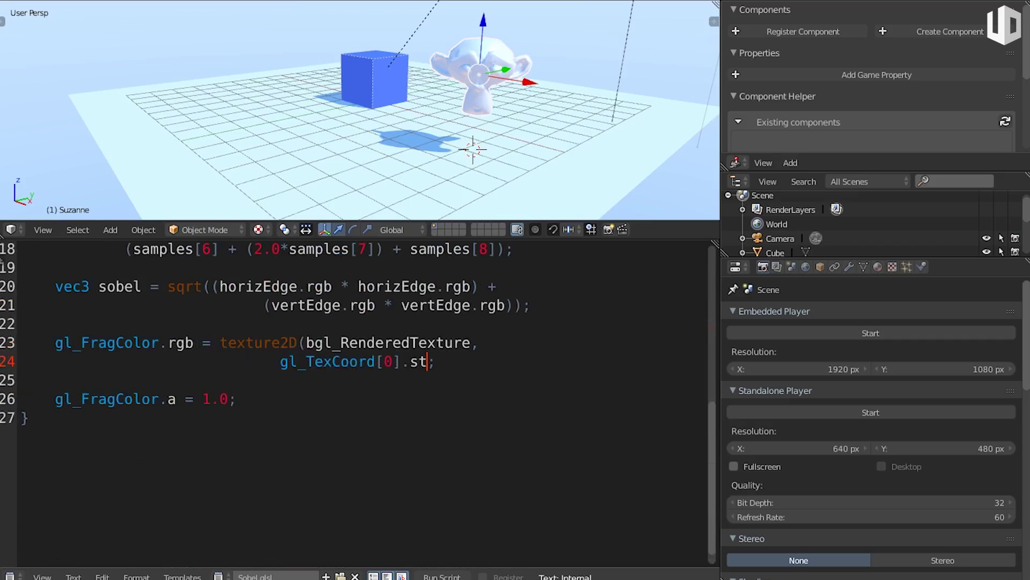
pyautogui.moveTo(280, 361); pyautogui.dragTo(522, 342)
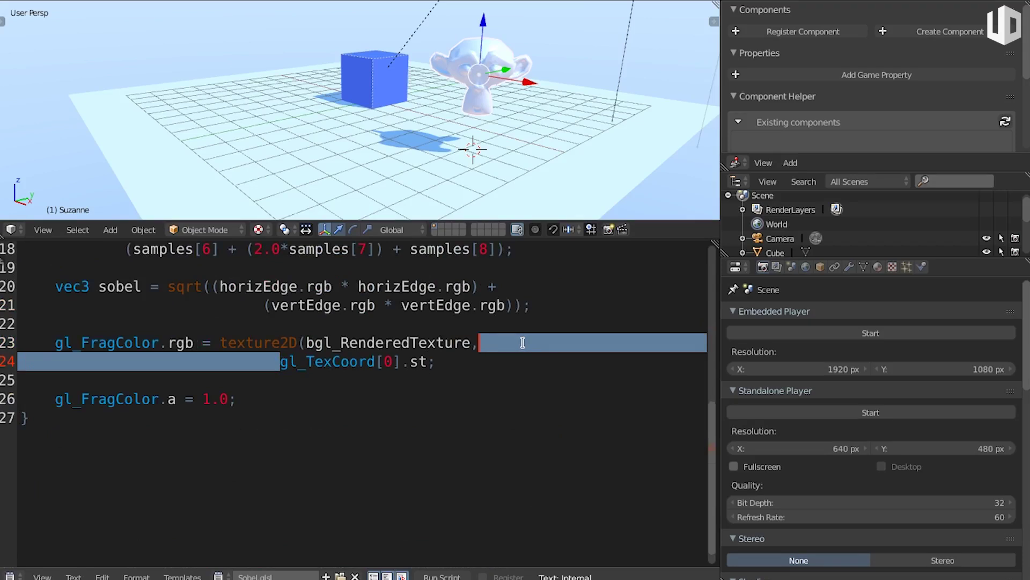
pyautogui.press('BackSpace')
# Close the texture2D call with a parenthesis after gl_TexCoord[0].st.
pyautogui.doubleClick(257, 343)
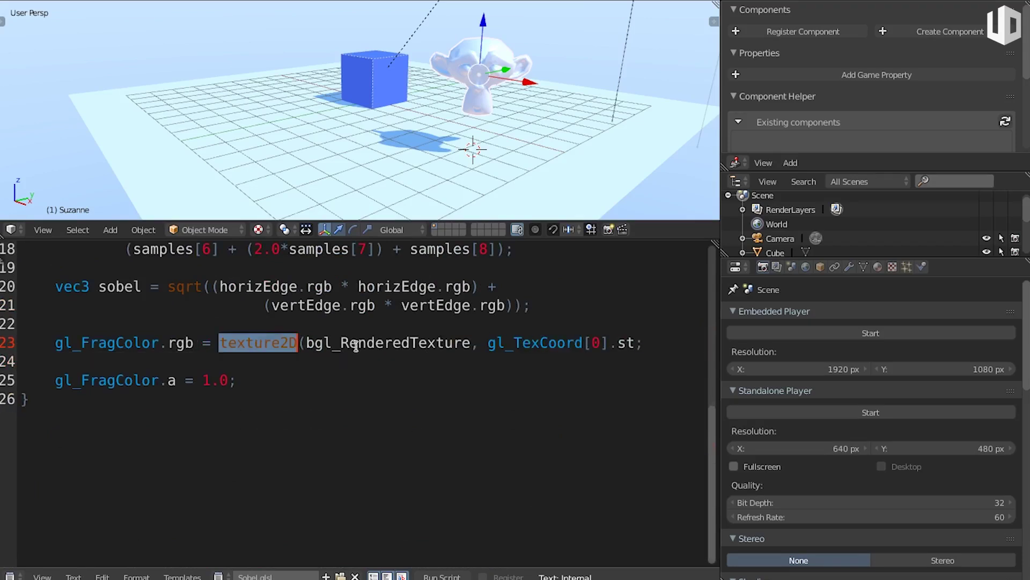
pyautogui.click(323, 342)
pyautogui.doubleClick(322, 343)
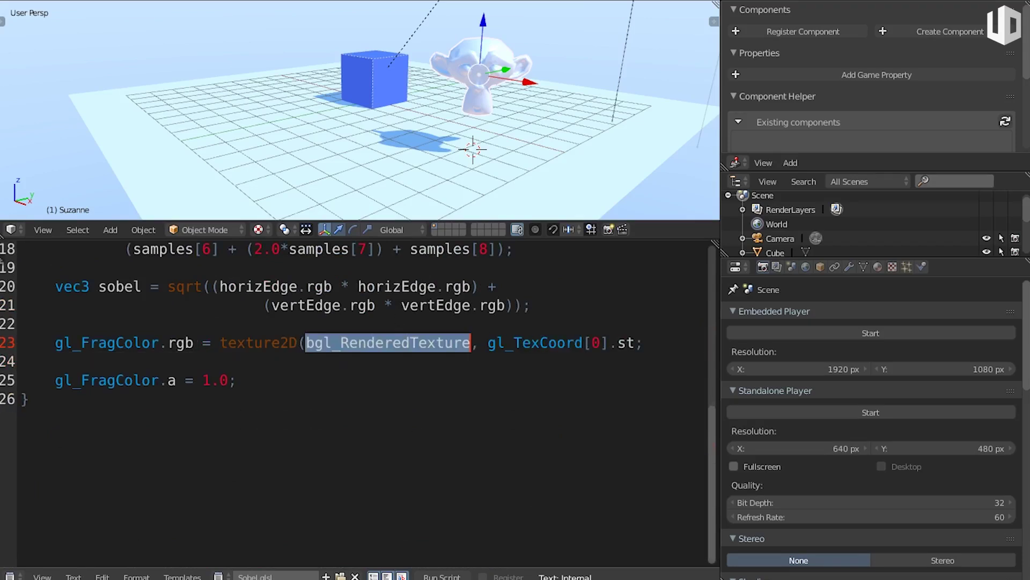
pyautogui.click(485, 343)
pyautogui.click(310, 342)
pyautogui.click(565, 346)
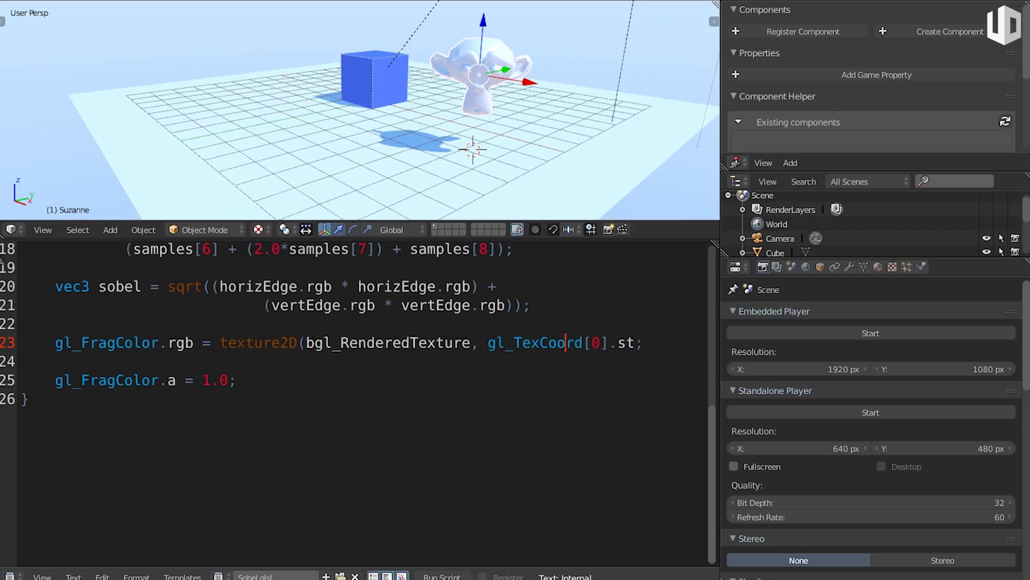
pyautogui.doubleClick(556, 347)
pyautogui.click(592, 345)
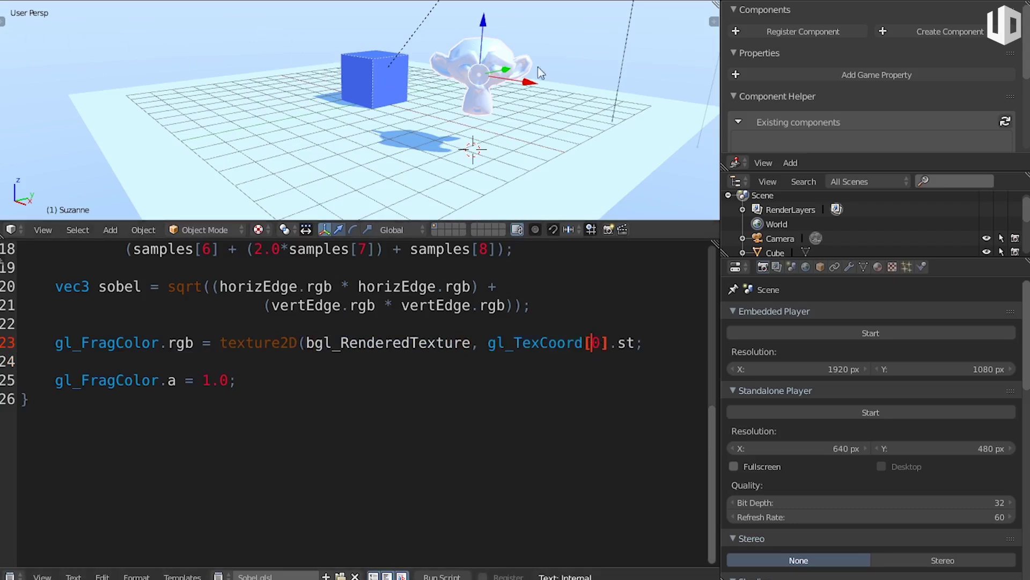
pyautogui.doubleClick(626, 343)
pyautogui.click(644, 343)
pyautogui.press('Left')
pyautogui.write(')')
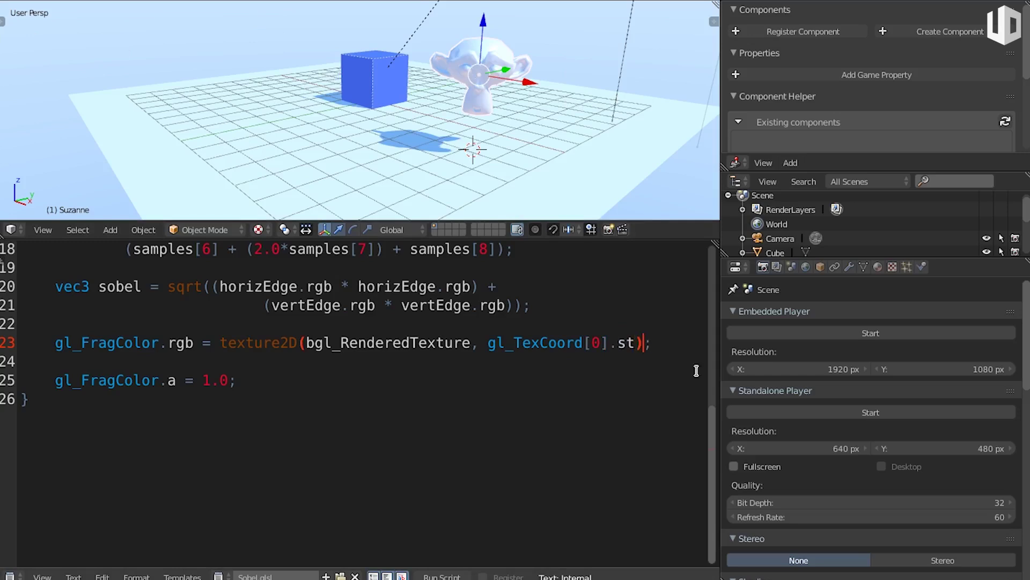
# Append .rgb so line 23 reads texture2D(bgl_RenderedTexture, gl_TexCoord[0].st).rgb, then run the game.
pyautogui.doubleClick(645, 342)
pyautogui.click(646, 342)
pyautogui.press('Right')
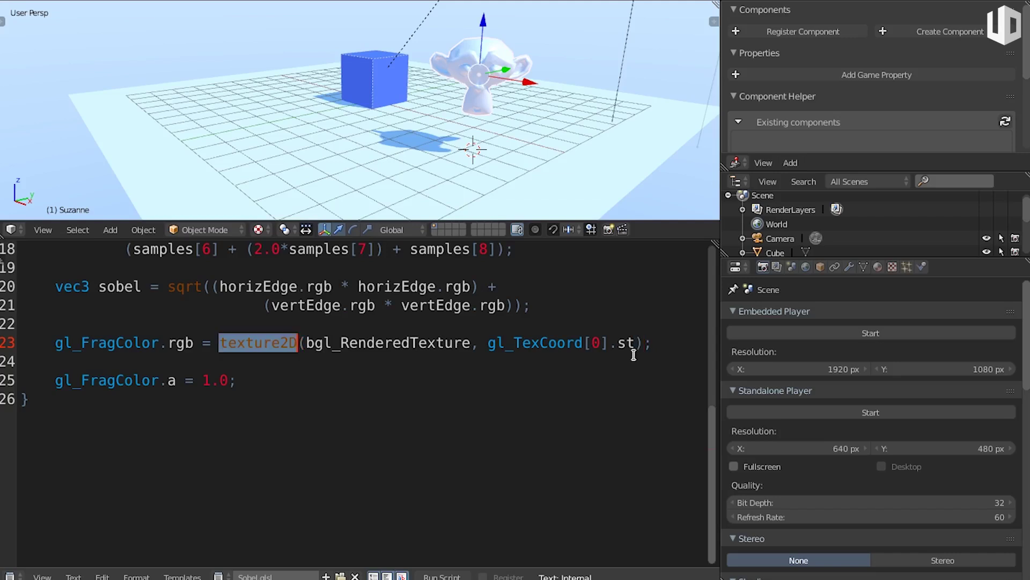
pyautogui.write(';')
pyautogui.write('rgb')
pyautogui.click(700, 343)
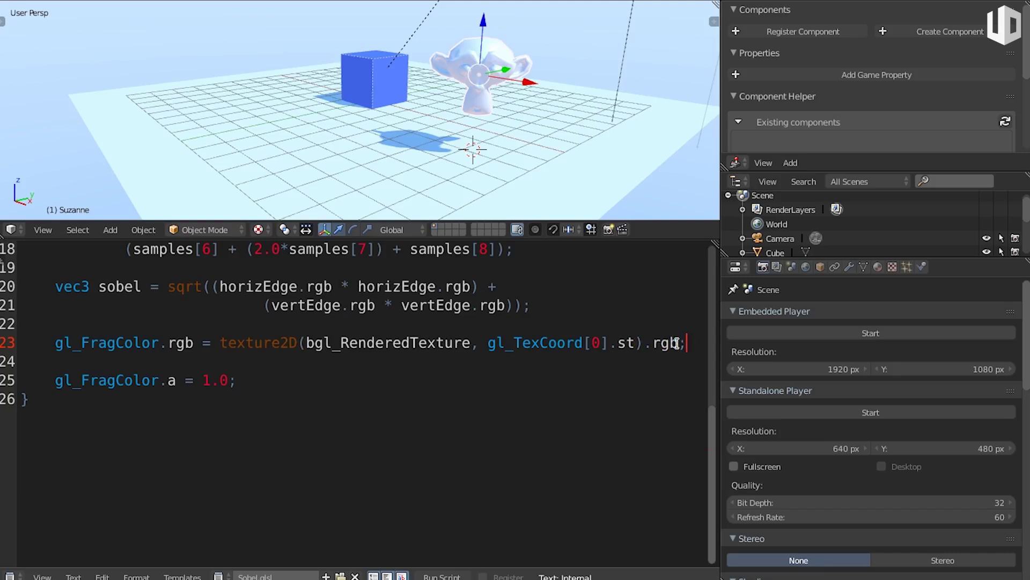
pyautogui.moveTo(676, 343); pyautogui.dragTo(54, 343)
pyautogui.click(55, 361)
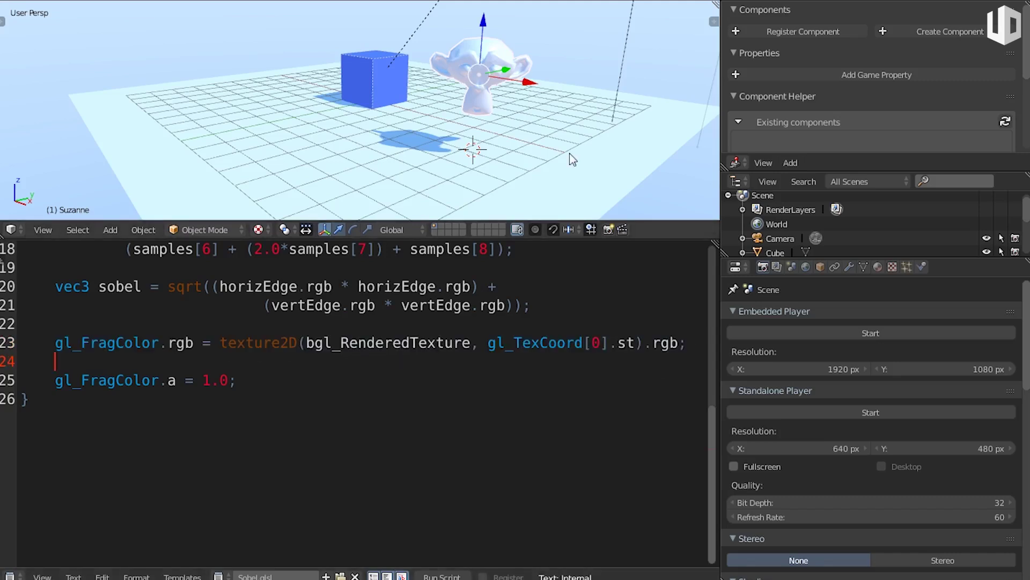
pyautogui.press('p')
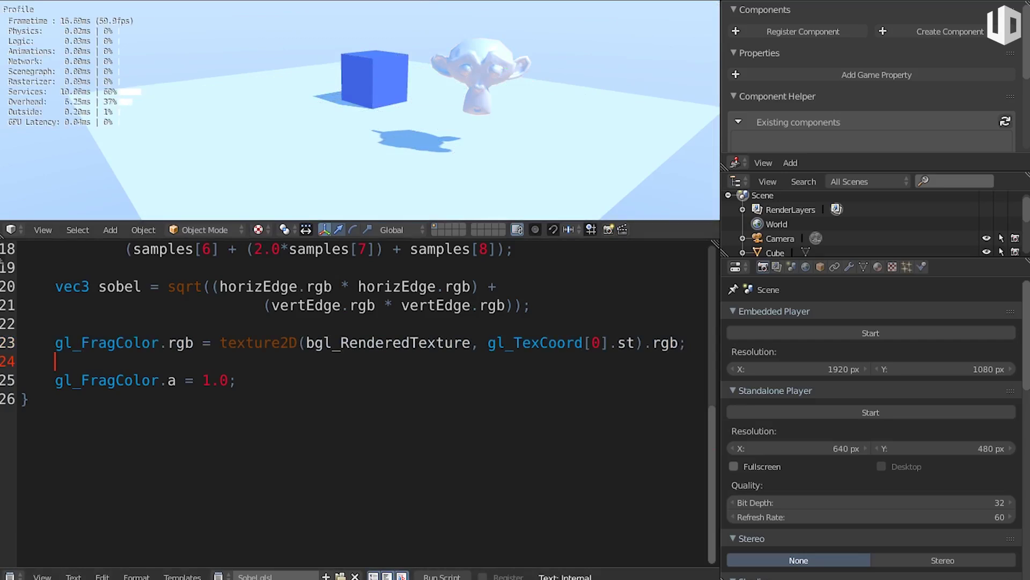
# Stop the game, insert a blank line above the texture2D colour output on line 22, and test-run again.
pyautogui.press('Escape')
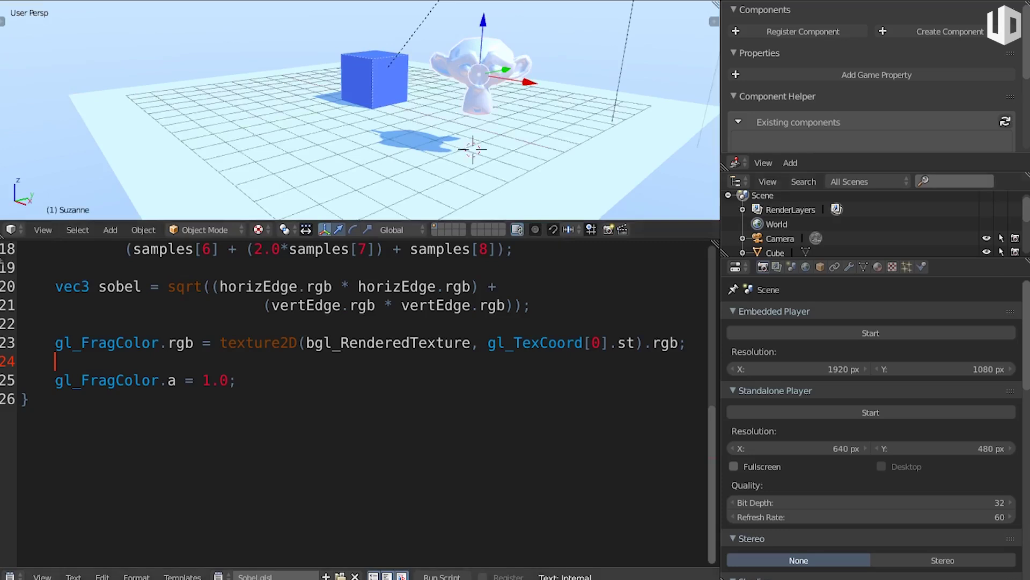
pyautogui.click(344, 315)
pyautogui.press('Return')
pyautogui.press('Tab')
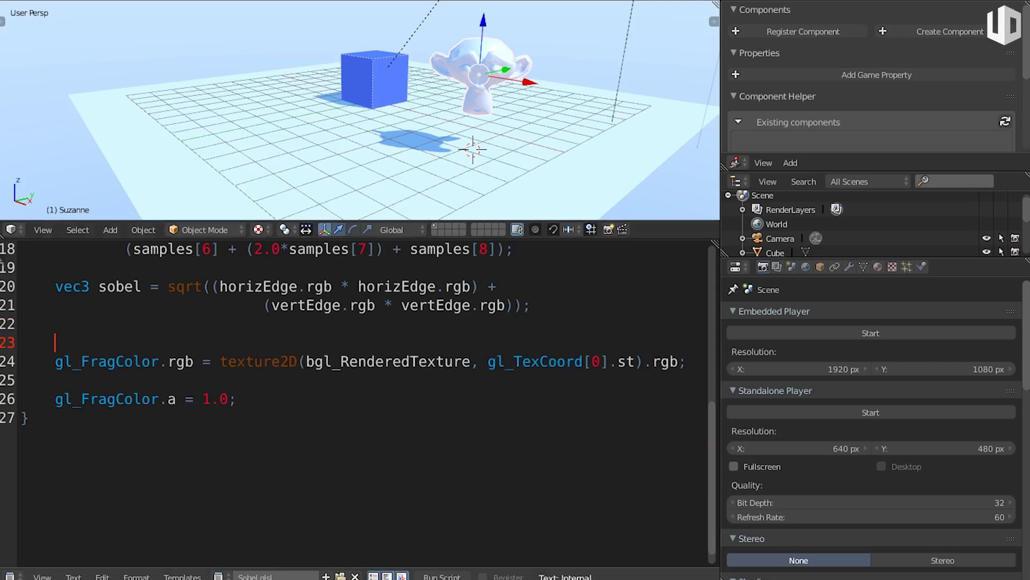
pyautogui.press('p')
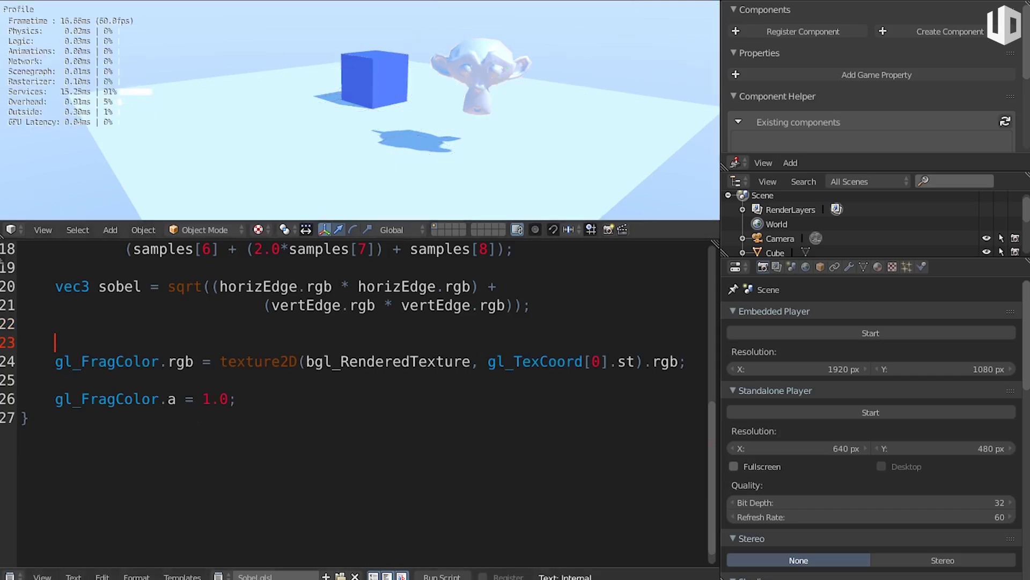
pyautogui.press('Escape')
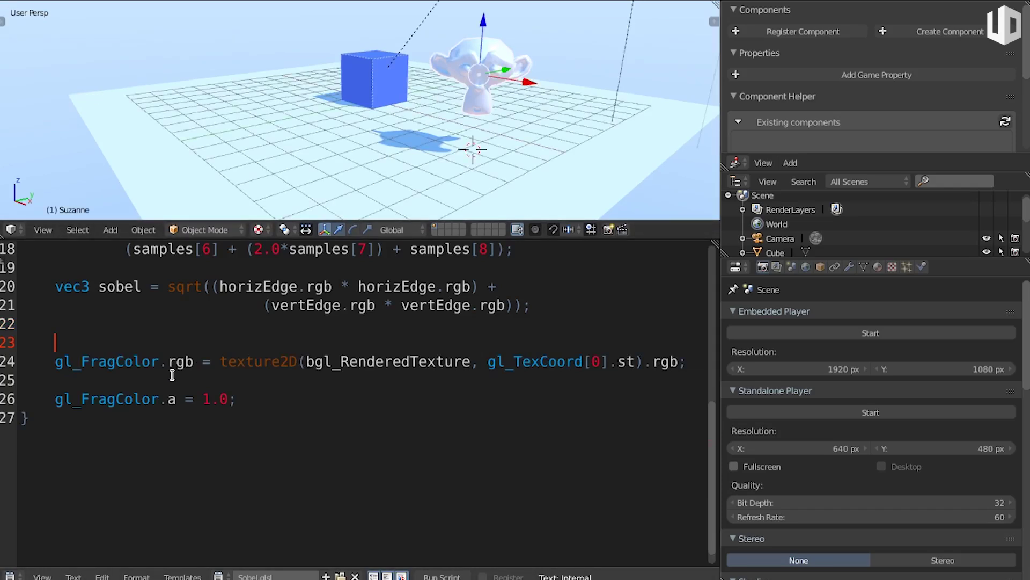
# Write the condition if (length(sobel) > 0.5) below the colour output line.
pyautogui.doubleClick(125, 290)
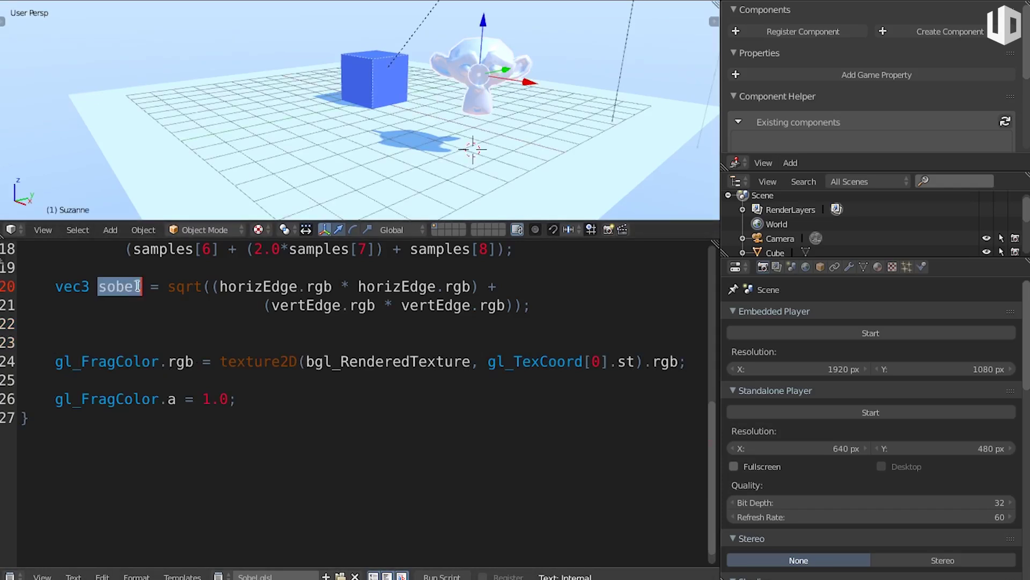
pyautogui.click(186, 381)
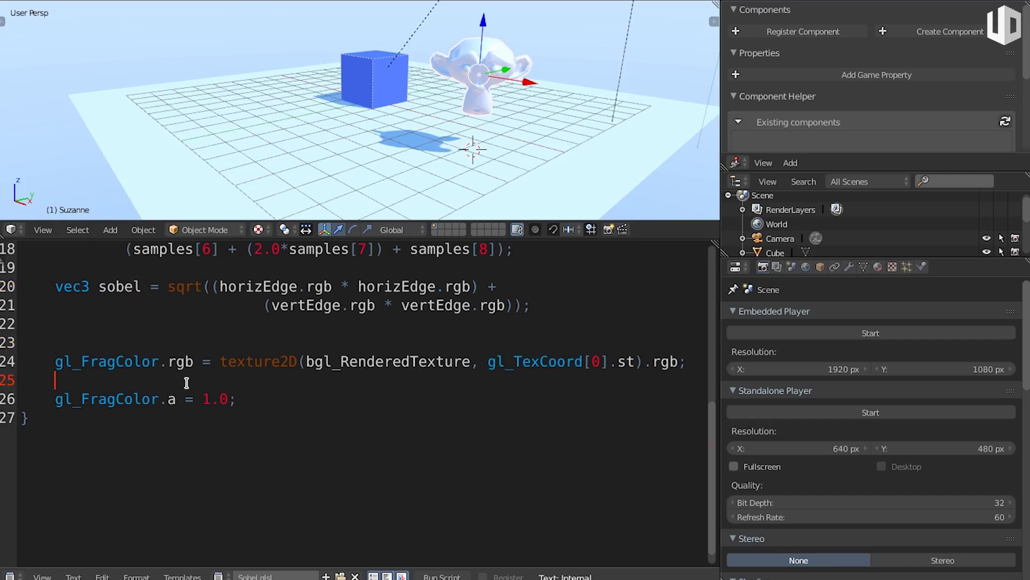
pyautogui.press('Return')
pyautogui.press('Return')
pyautogui.press('Up')
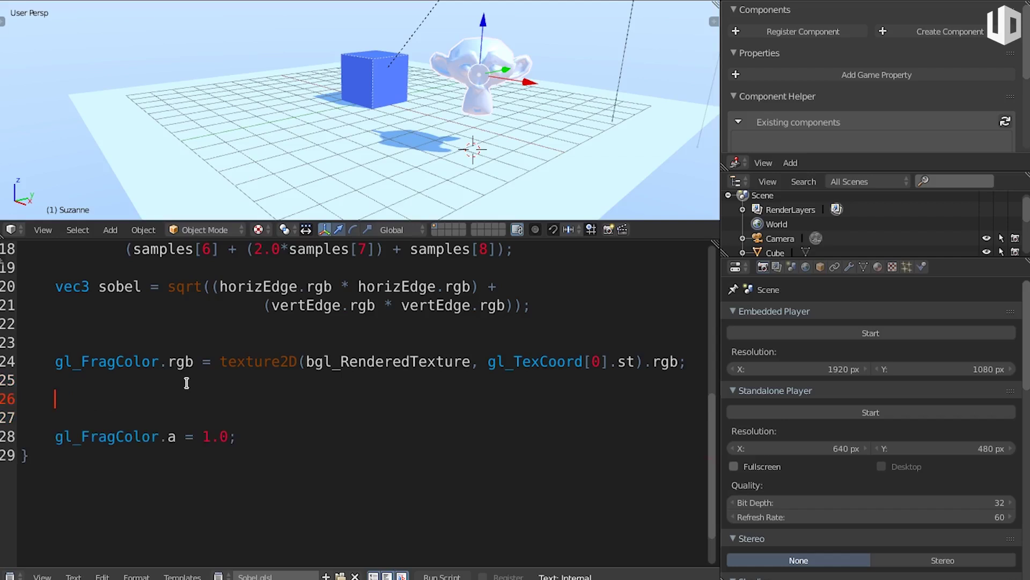
pyautogui.write('if ()')
pyautogui.press('Left')
pyautogui.write('length()')
pyautogui.press('Left')
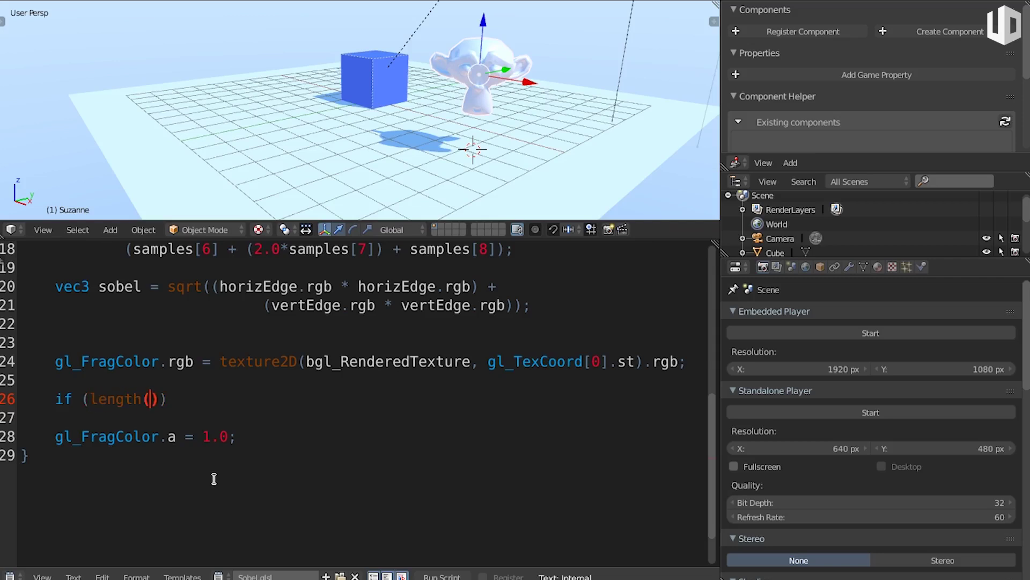
pyautogui.write('sobel')
pyautogui.press('Right')
pyautogui.write('> 0.5')
# Change the threshold to 0.9 and add an empty { } block with an indented line inside.
pyautogui.moveTo(251, 395); pyautogui.dragTo(223, 390)
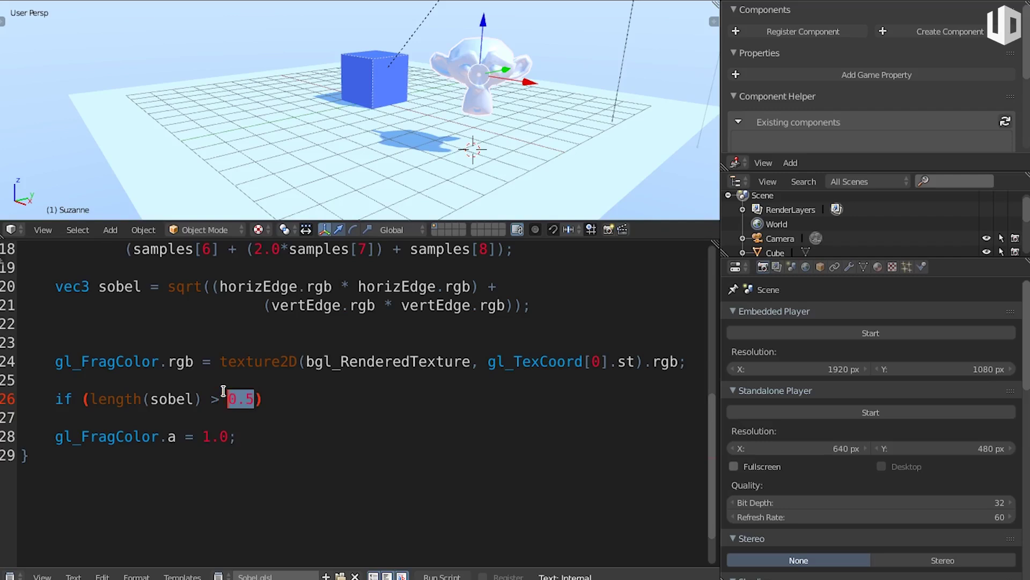
pyautogui.click(283, 403)
pyautogui.click(254, 402)
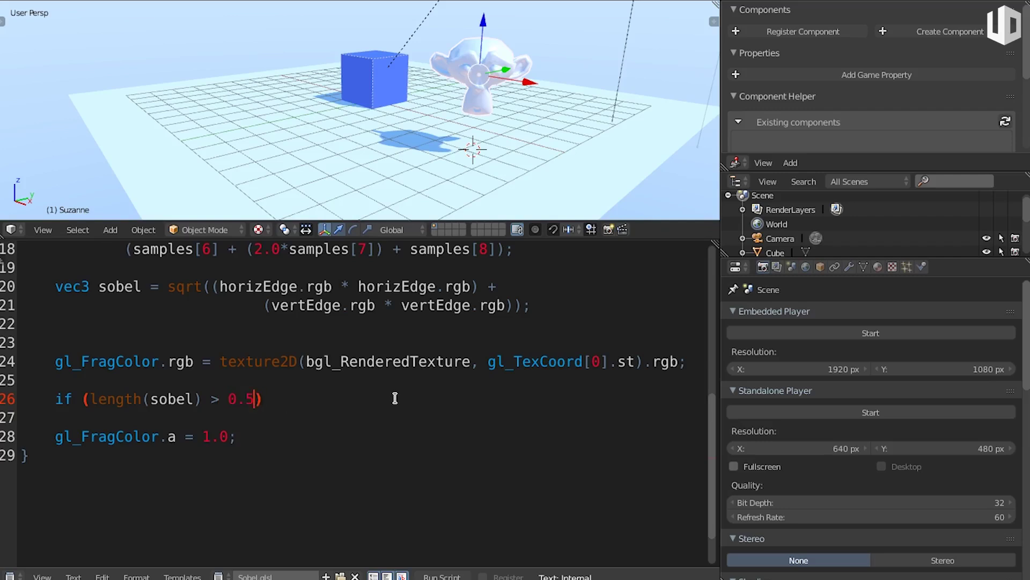
pyautogui.press('BackSpace')
pyautogui.write('9')
pyautogui.press('End')
pyautogui.write('{')
pyautogui.press('Return')
pyautogui.write('}')
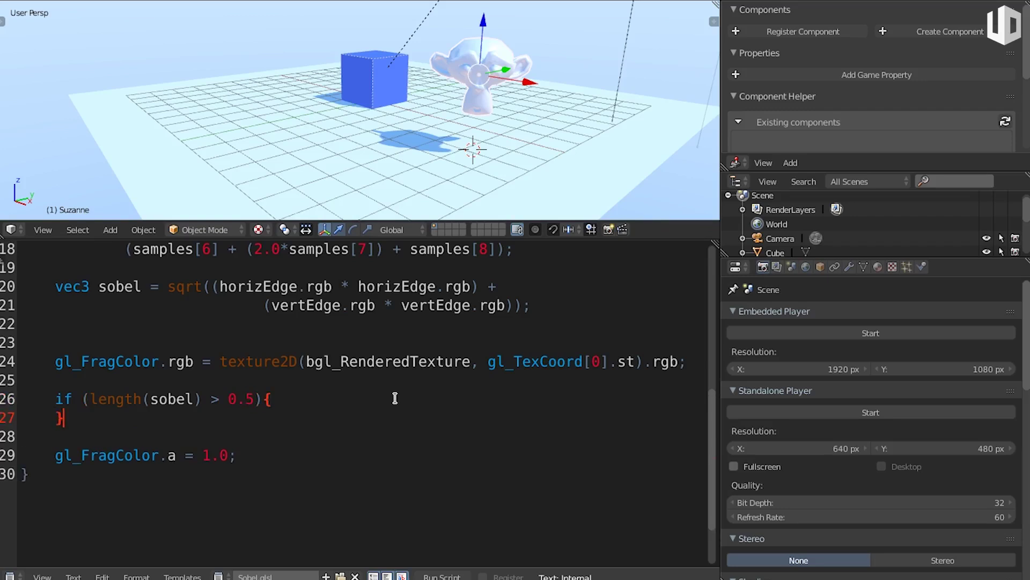
pyautogui.click(271, 392)
pyautogui.press('Return')
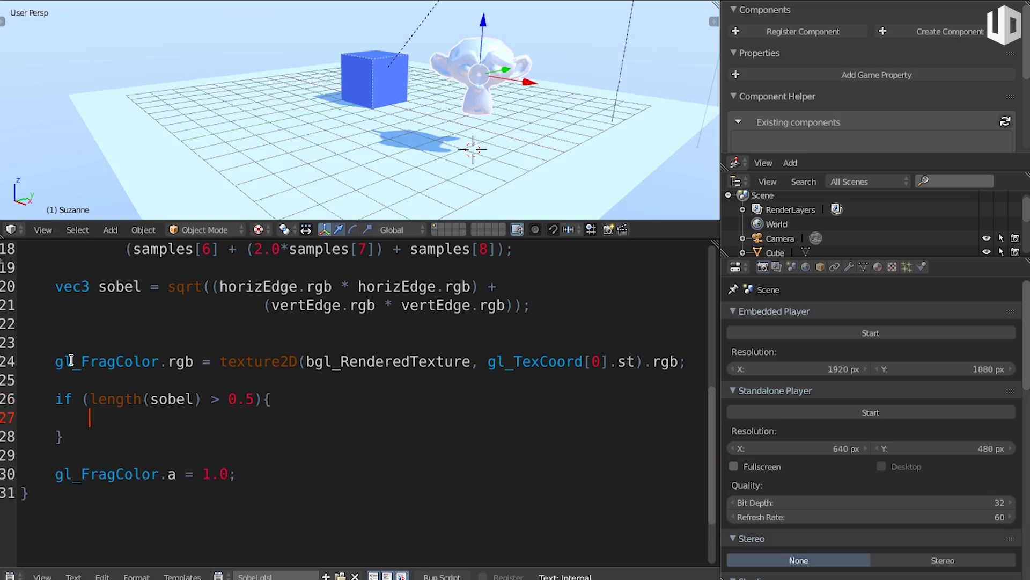
# Add gl_FragColor.rgb = vec3(0); inside the if block, then run and stop the game to see black outlines.
pyautogui.moveTo(194, 361); pyautogui.dragTo(47, 361)
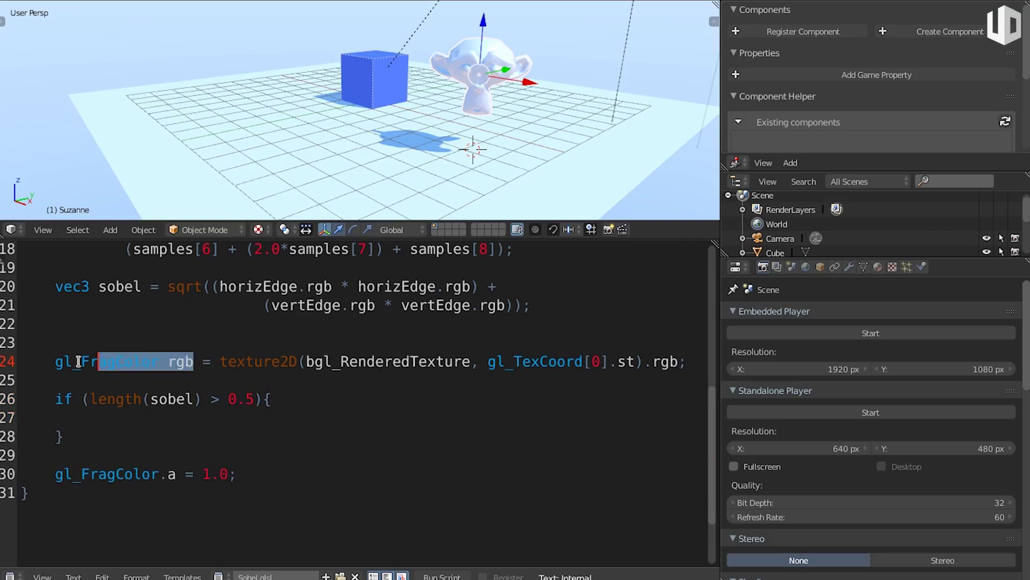
pyautogui.hotkey('ctrl', 'c')
pyautogui.click(95, 417)
pyautogui.hotkey('ctrl', 'v')
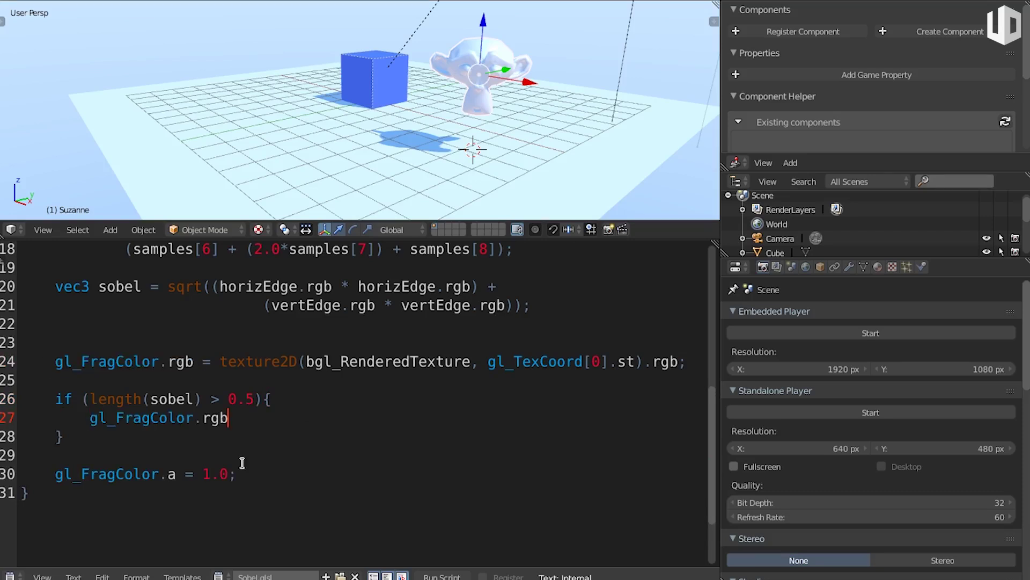
pyautogui.write(' = ')
pyautogui.write('vec3(0);p')
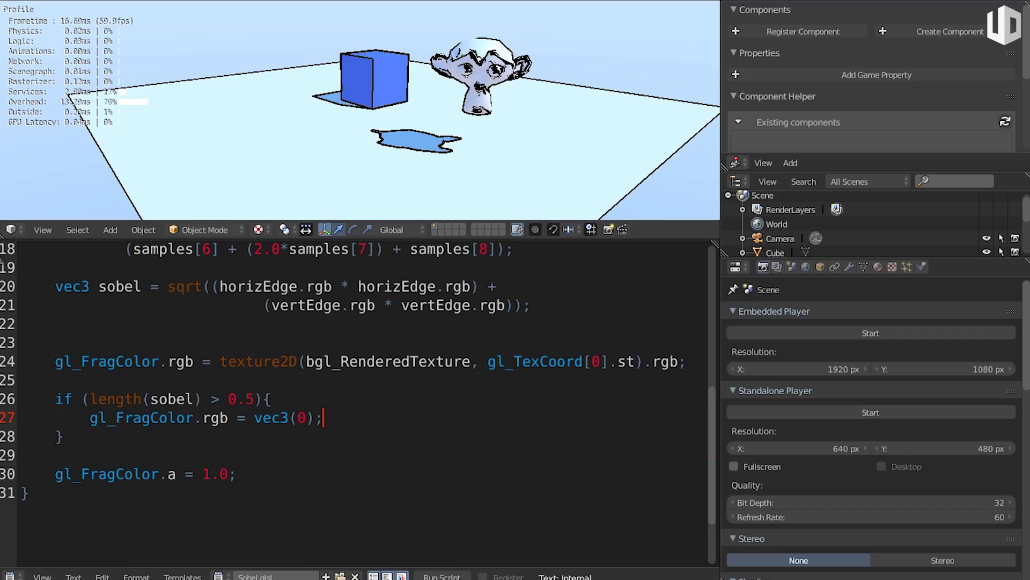
pyautogui.press('Escape')
# Set the edge threshold to 0.9 and test-run the game twice.
pyautogui.click(254, 399)
pyautogui.press('BackSpace')
pyautogui.write('9')
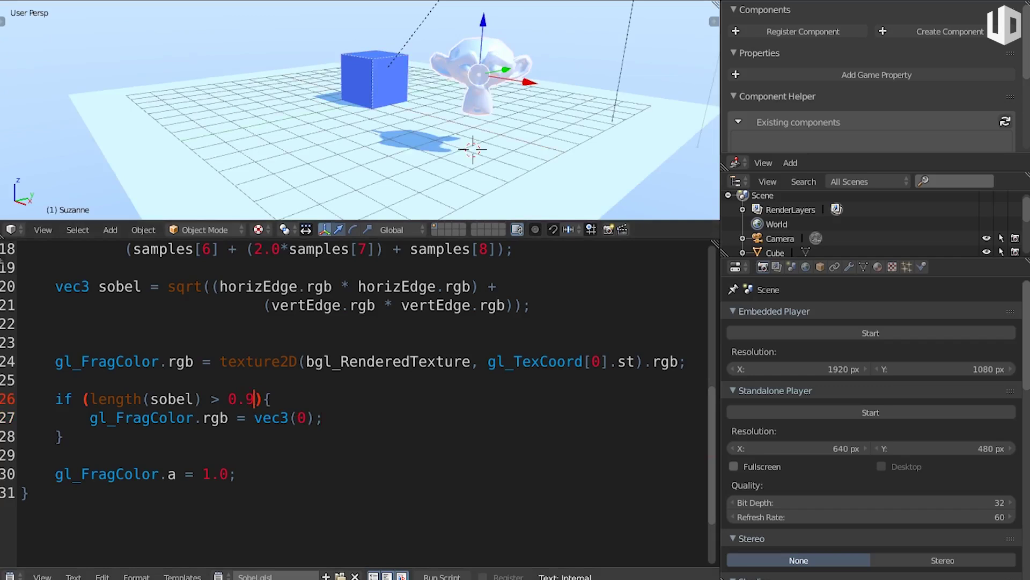
pyautogui.write('p')
pyautogui.press('Escape')
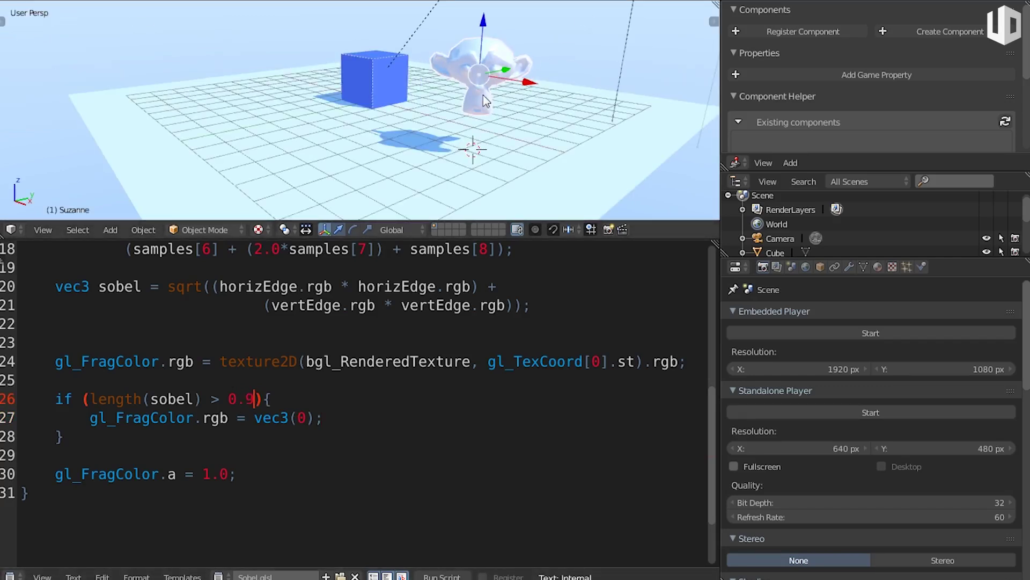
pyautogui.press('p')
pyautogui.press('Escape')
# Test the threshold at 0.1, then restore it to 0.5, run again, and enlarge the 3D viewport.
pyautogui.press('BackSpace')
pyautogui.write('1p')
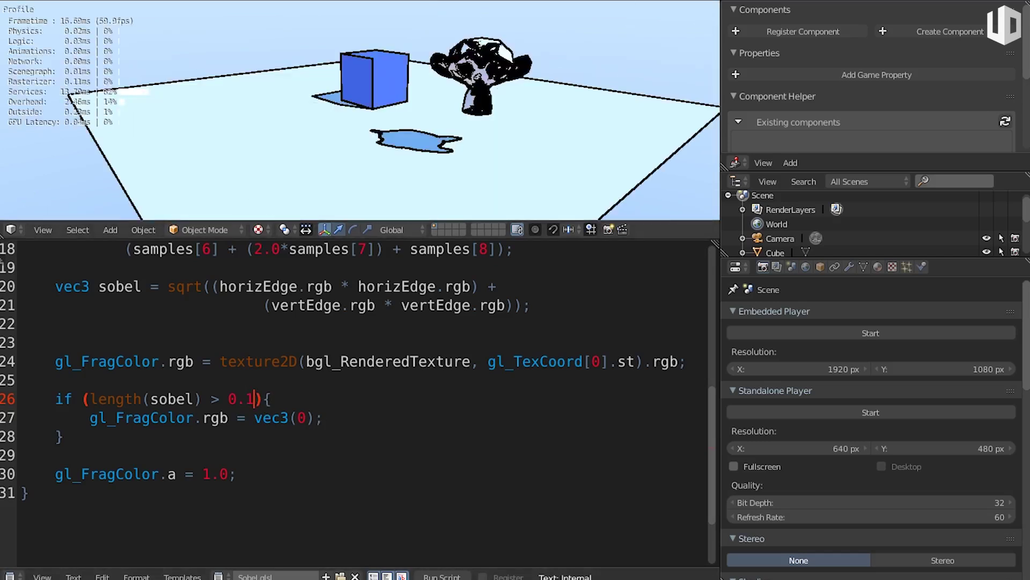
pyautogui.press('Escape')
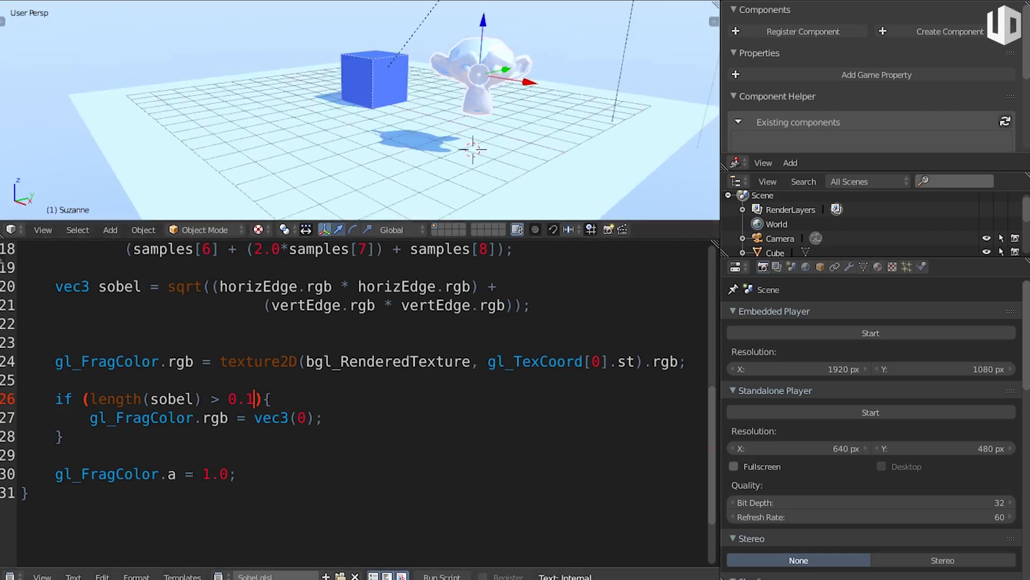
pyautogui.press('BackSpace')
pyautogui.write('5p')
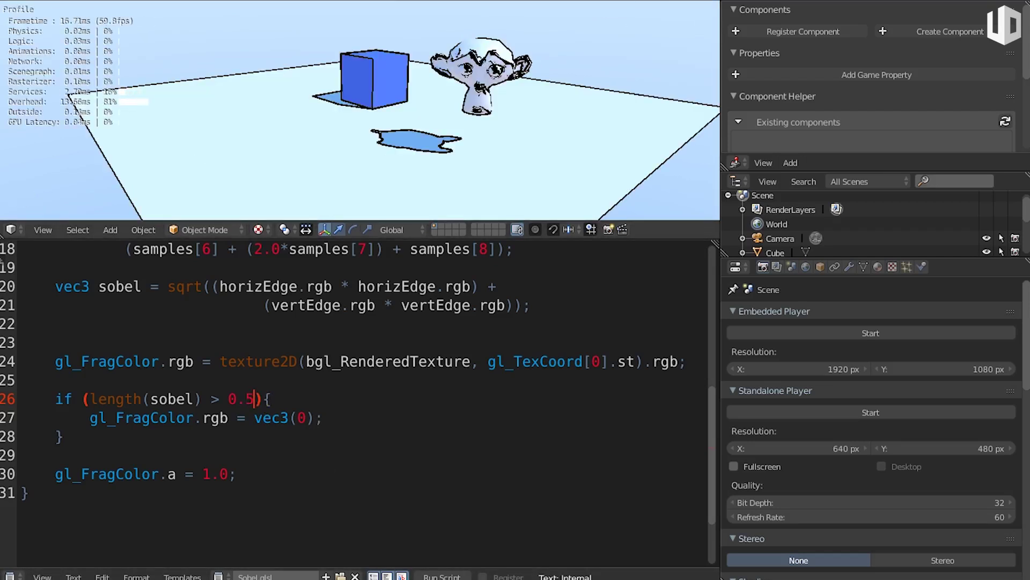
pyautogui.press('Escape')
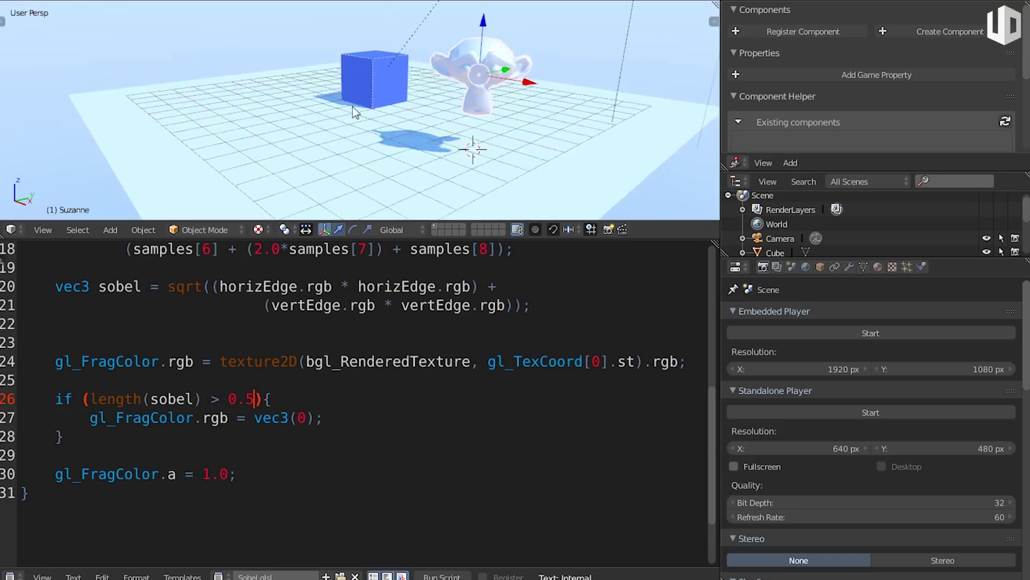
pyautogui.moveTo(374, 111); pyautogui.dragTo(483, 123, button='middle')
pyautogui.moveTo(591, 220); pyautogui.dragTo(590, 417)
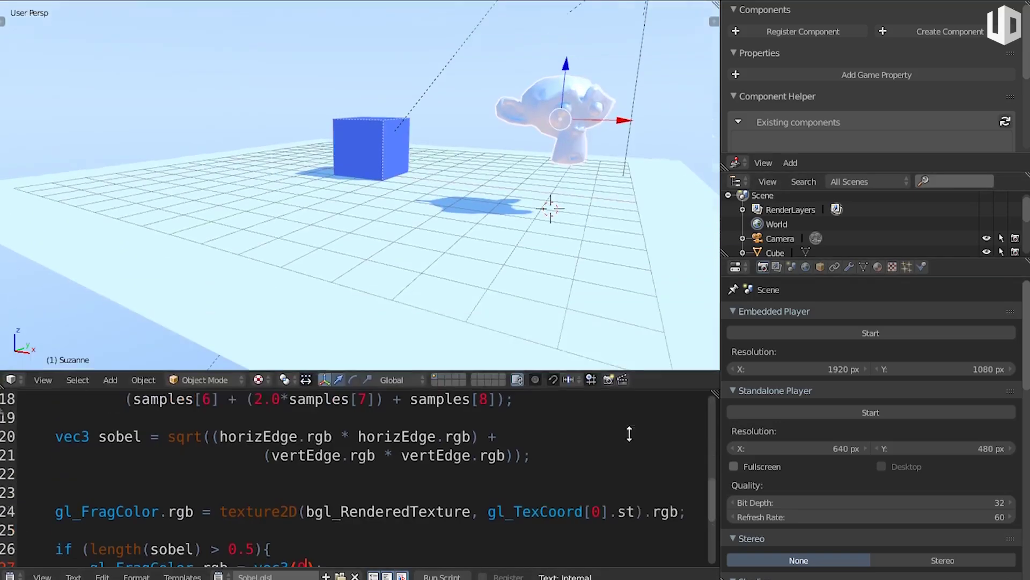
# Orbit to a new angle and run the game to view the outlines.
pyautogui.moveTo(548, 248); pyautogui.dragTo(279, 253, button='middle')
pyautogui.scroll(-1, 343, 499)
pyautogui.scroll(-1, 343, 499)
pyautogui.click(63, 519)
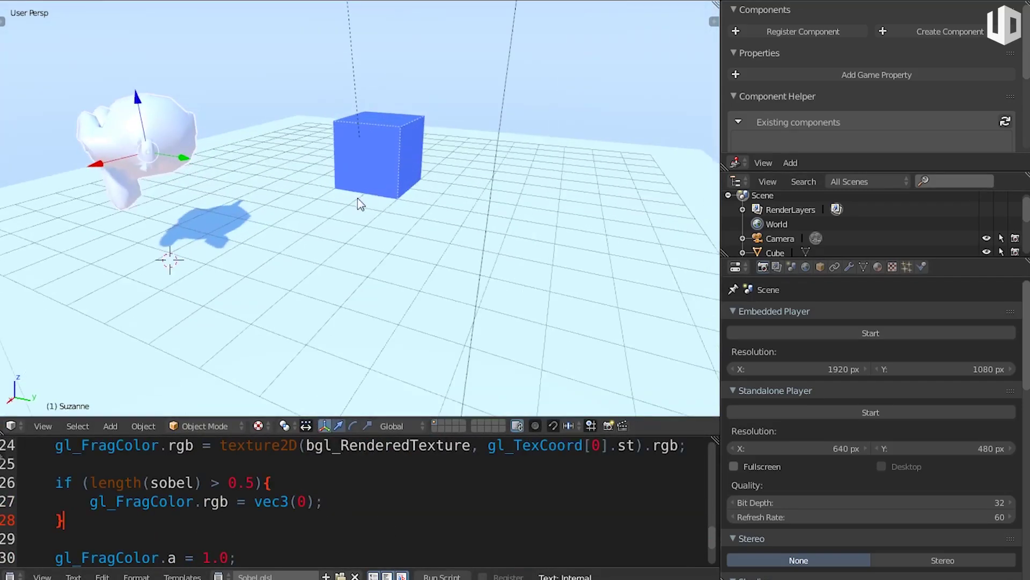
pyautogui.press('p')
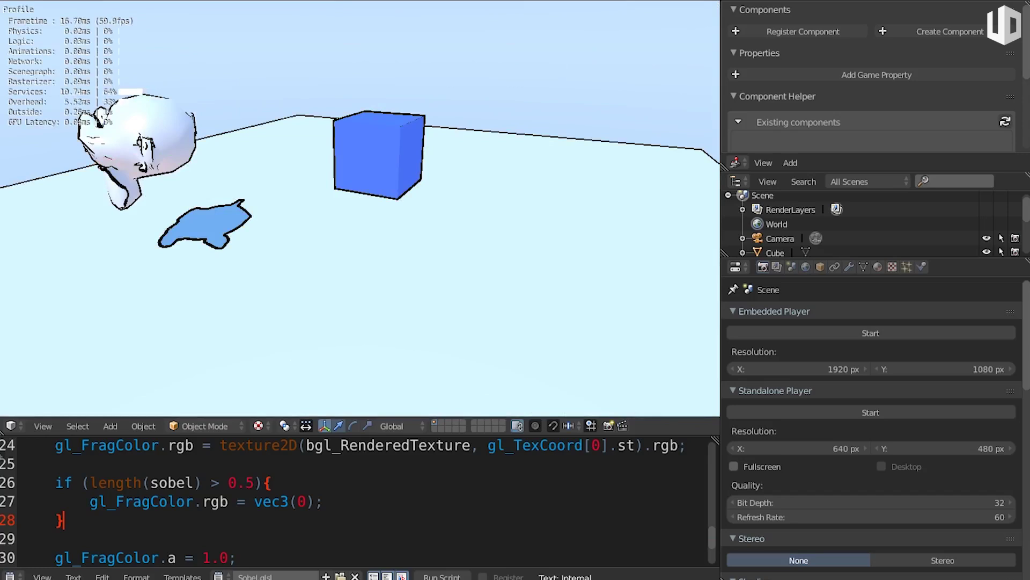
pyautogui.press('Escape')
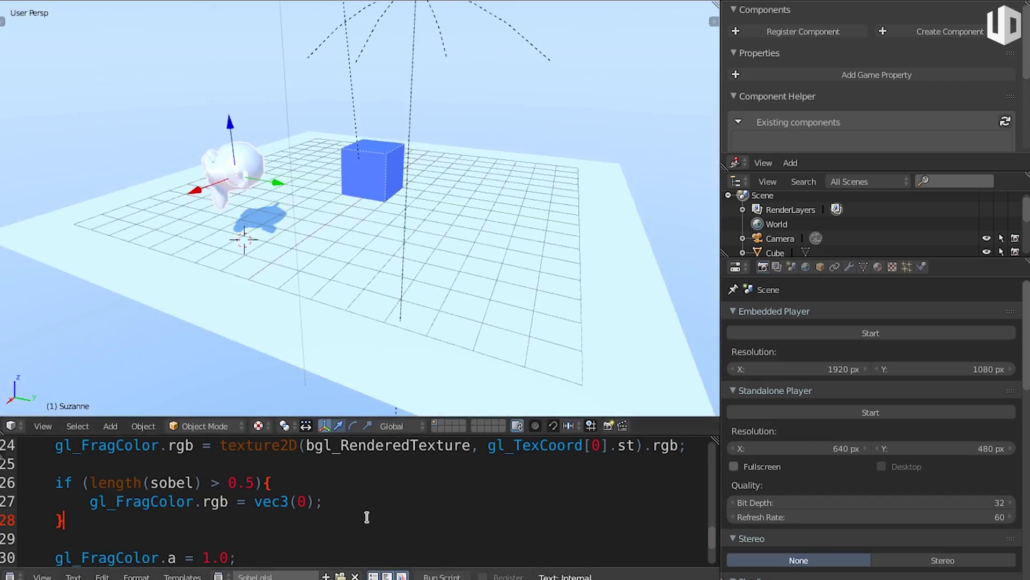
# Orbit around the cube and Suzanne and run the game from that angle.
pyautogui.scroll(-2, 368, 515)
pyautogui.scroll(3, 346, 502)
pyautogui.moveTo(284, 296); pyautogui.dragTo(421, 303, button='middle')
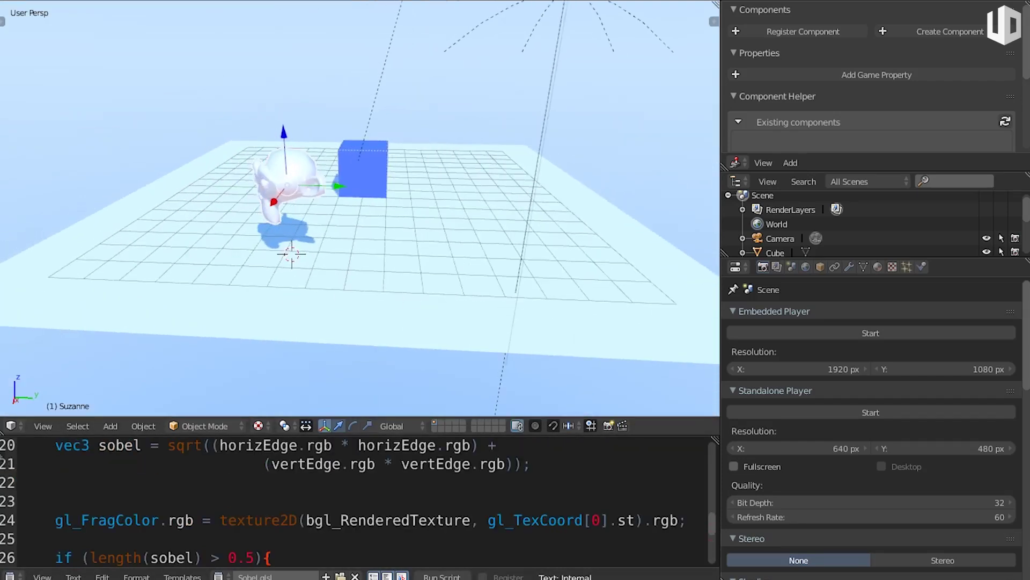
pyautogui.press('p')
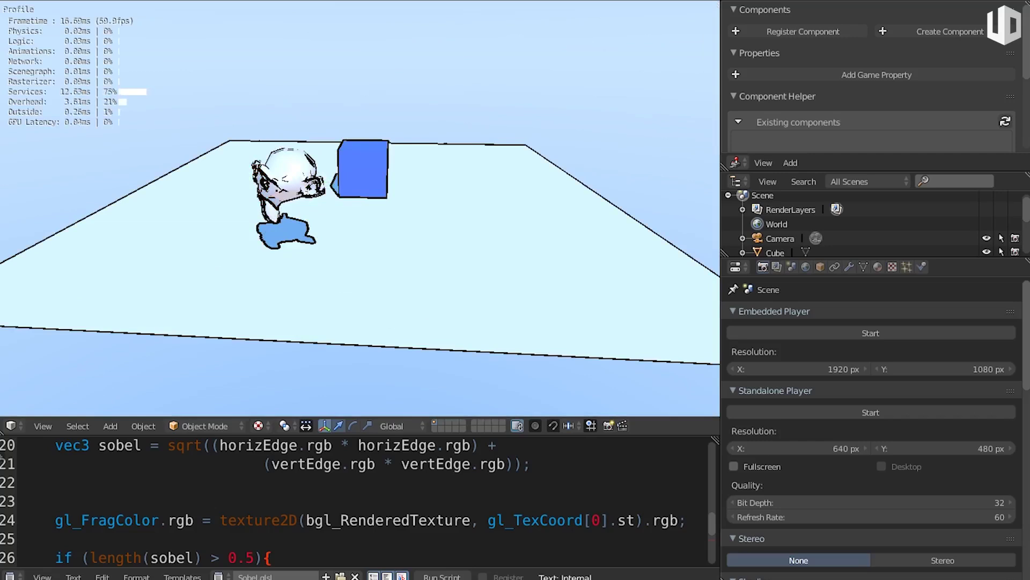
pyautogui.press('Escape')
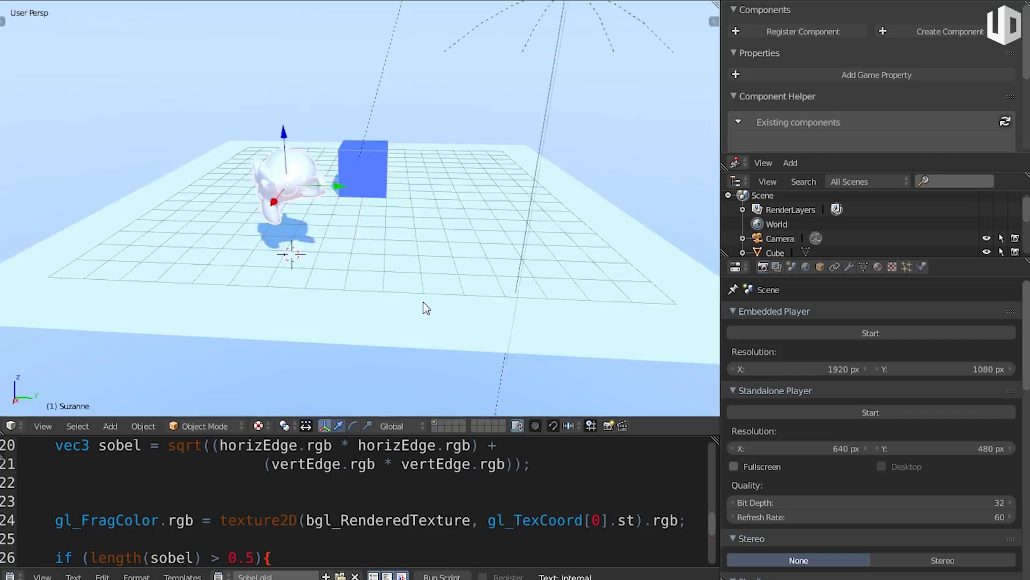
# Walk the view close to Suzanne and run the game, then pull back and run from a wider view.
pyautogui.moveTo(426, 307)
pyautogui.mouseDown(button='middle')
pyautogui.moveTo(344, 190)
pyautogui.moveTo(388, 143)
pyautogui.mouseUp(button='middle')
pyautogui.hotkey('shift', 'f')
pyautogui.press('w')
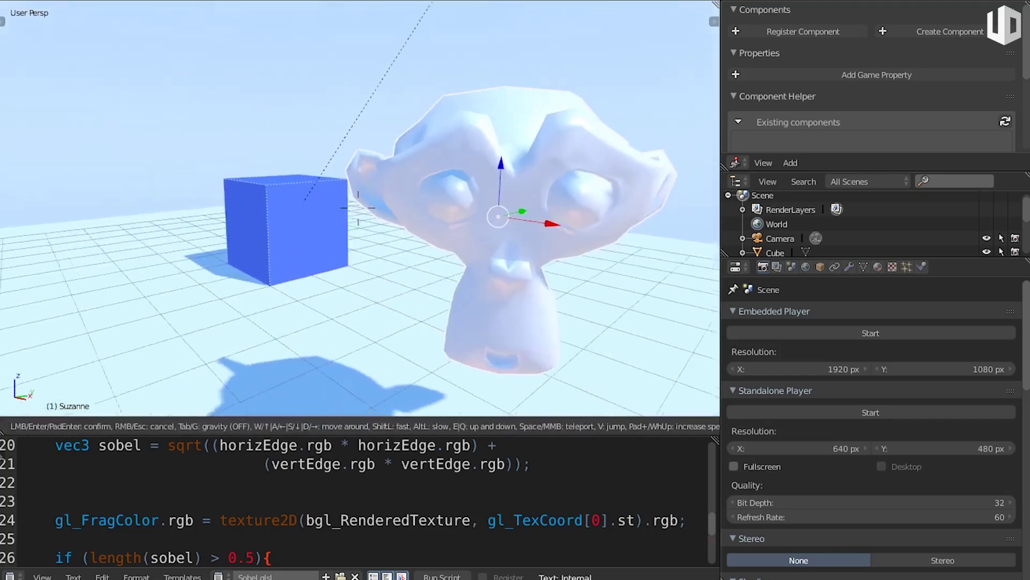
pyautogui.click(356, 207)
pyautogui.press('p')
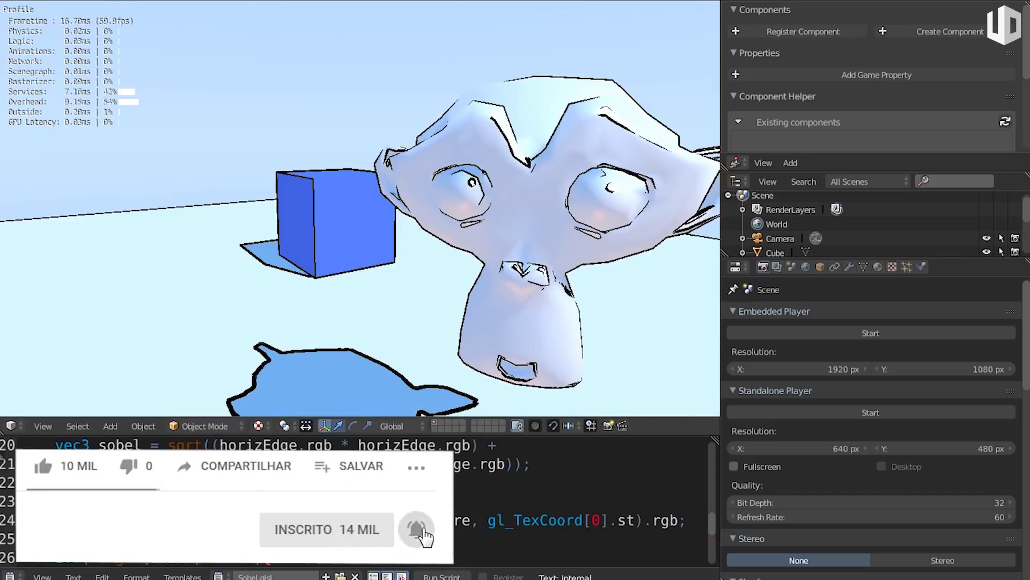
pyautogui.press('Escape')
pyautogui.moveTo(328, 237)
pyautogui.mouseDown(button='middle')
pyautogui.moveTo(448, 270)
pyautogui.moveTo(343, 269)
pyautogui.mouseUp(button='middle')
pyautogui.press('p')
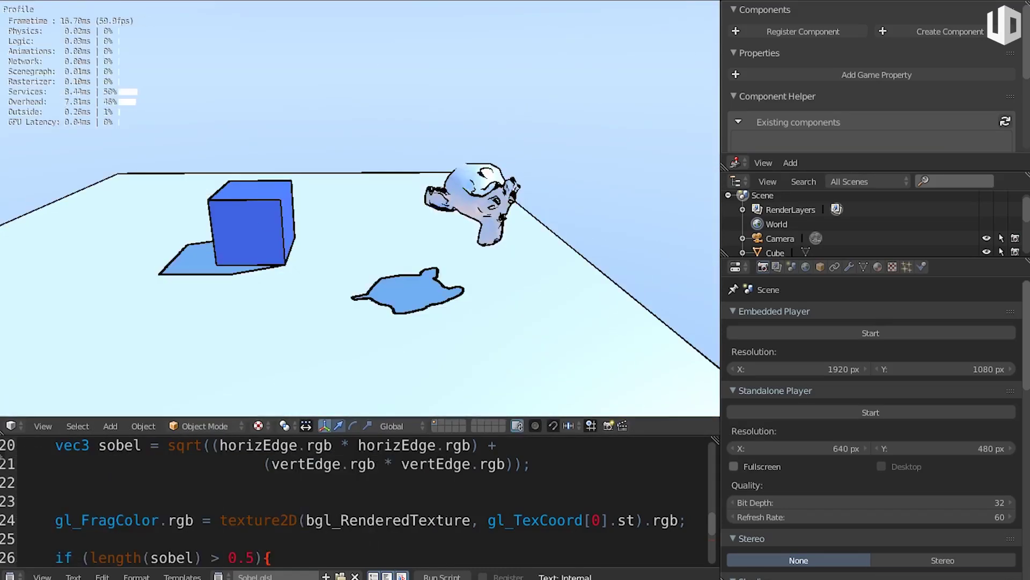